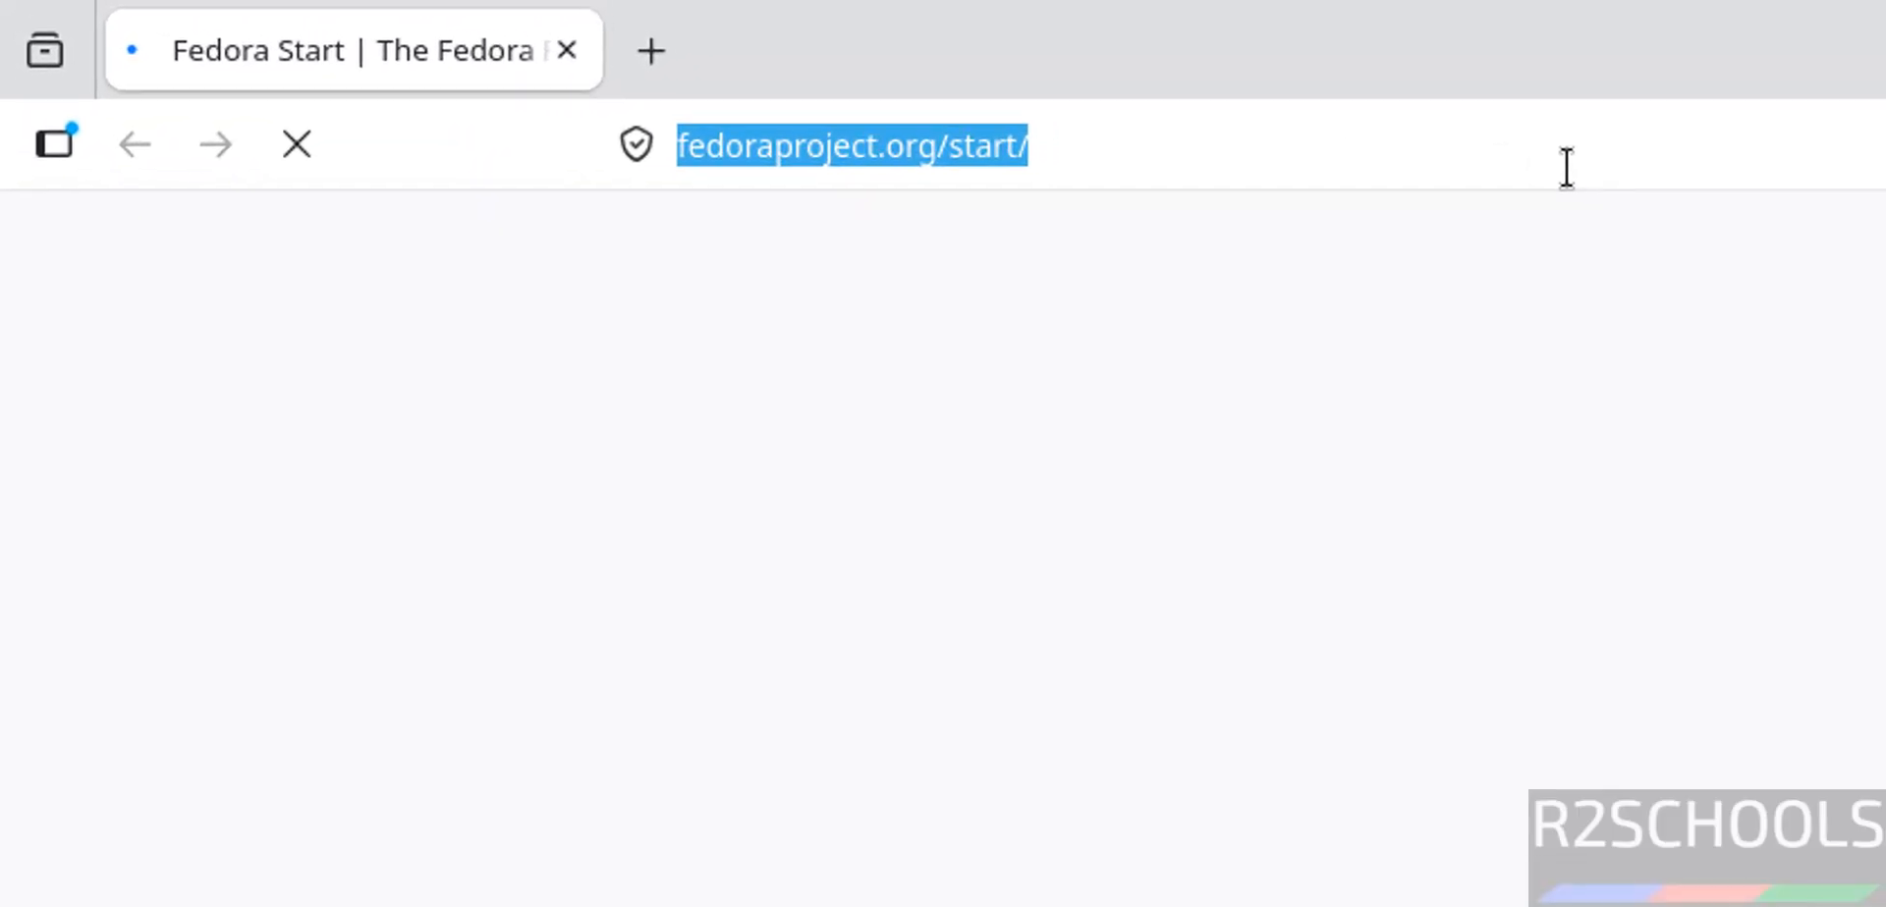
- Load the dbeaver.io website by entering 'dbeaver' in Firefox's address bar
{"action": "type", "text": "dbeaver"}
{"action": "key", "text": "Return"}
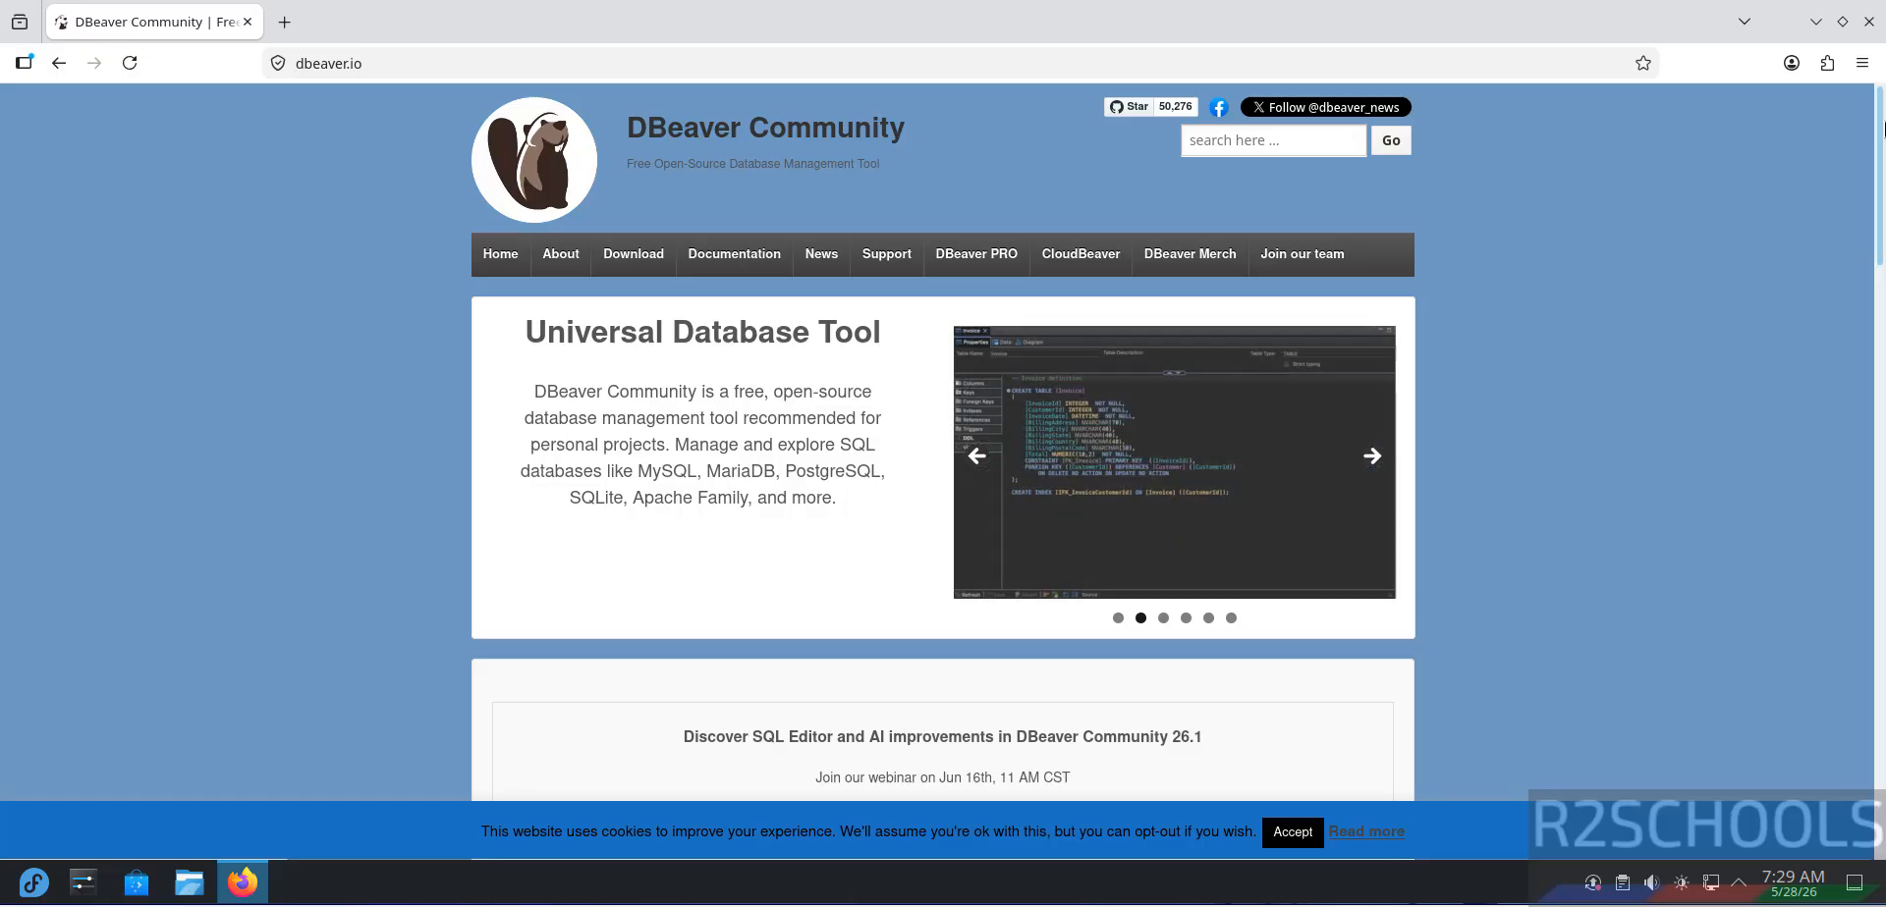
- Download the Linux x86 RPM package dbeaver-ce-26.0.5-linux-x86_64.rpm from the DBeaver download page
{"action": "scroll", "coordinate": [1883, 234], "scroll_direction": "down", "scroll_amount": 5}
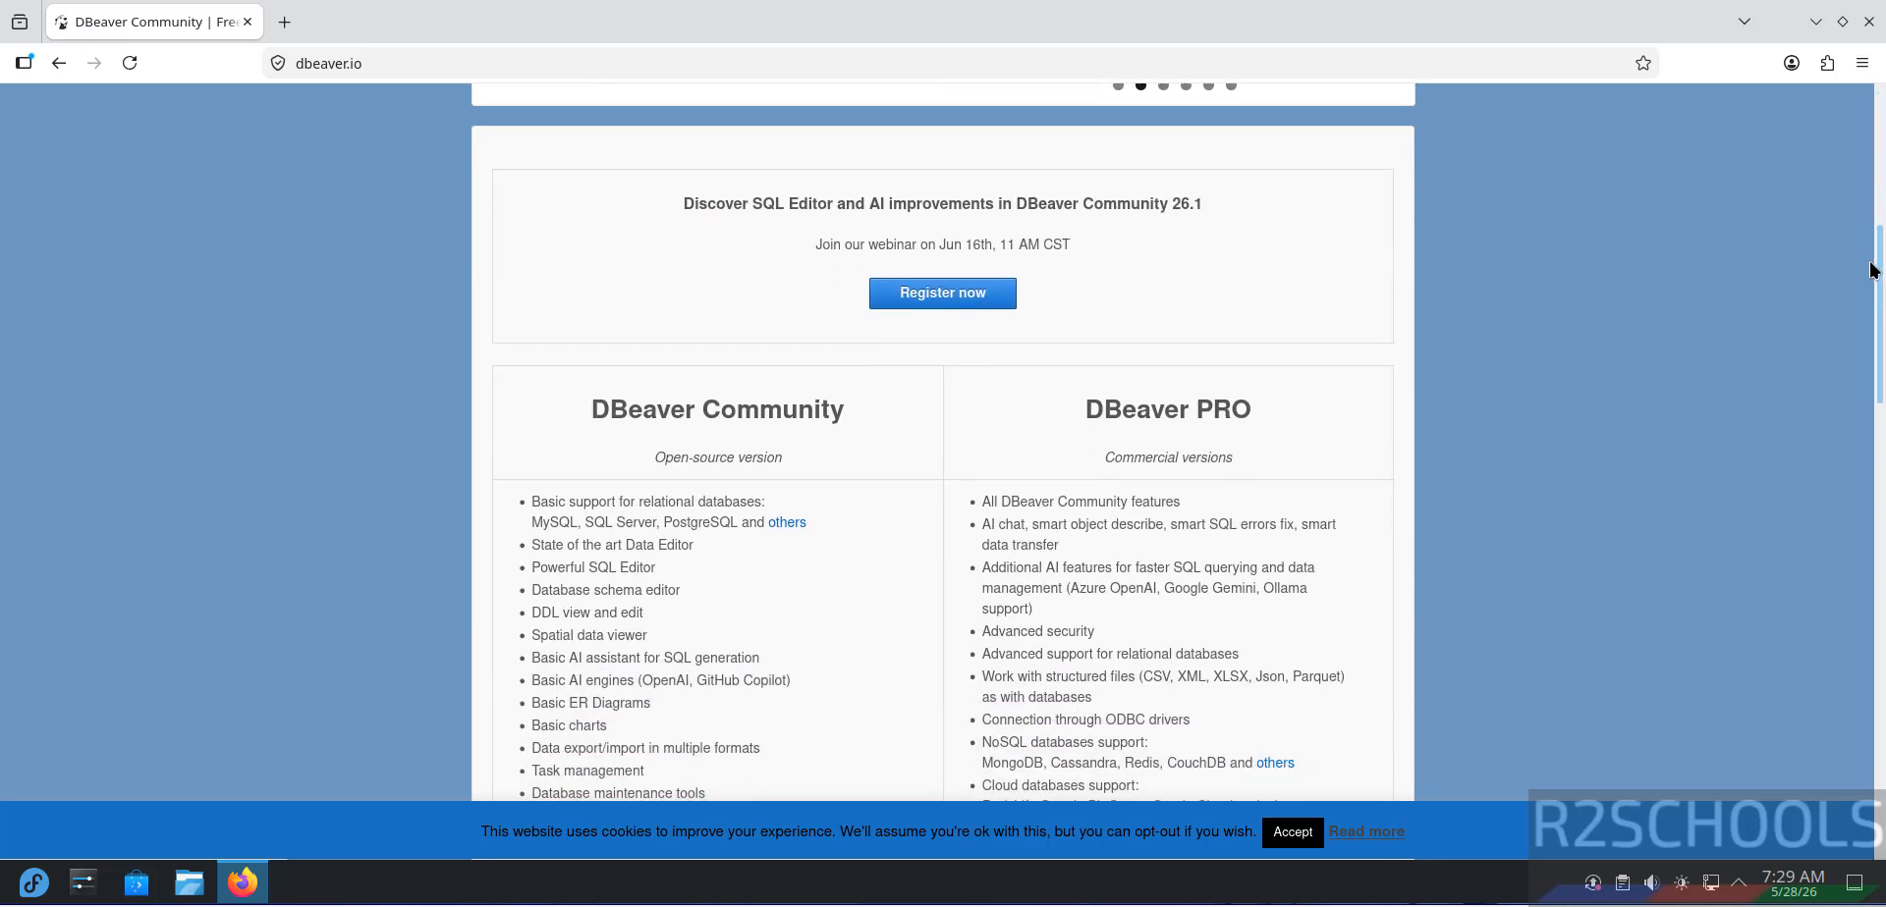
{"action": "left_click_drag", "start_coordinate": [1869, 262], "coordinate": [1860, 349]}
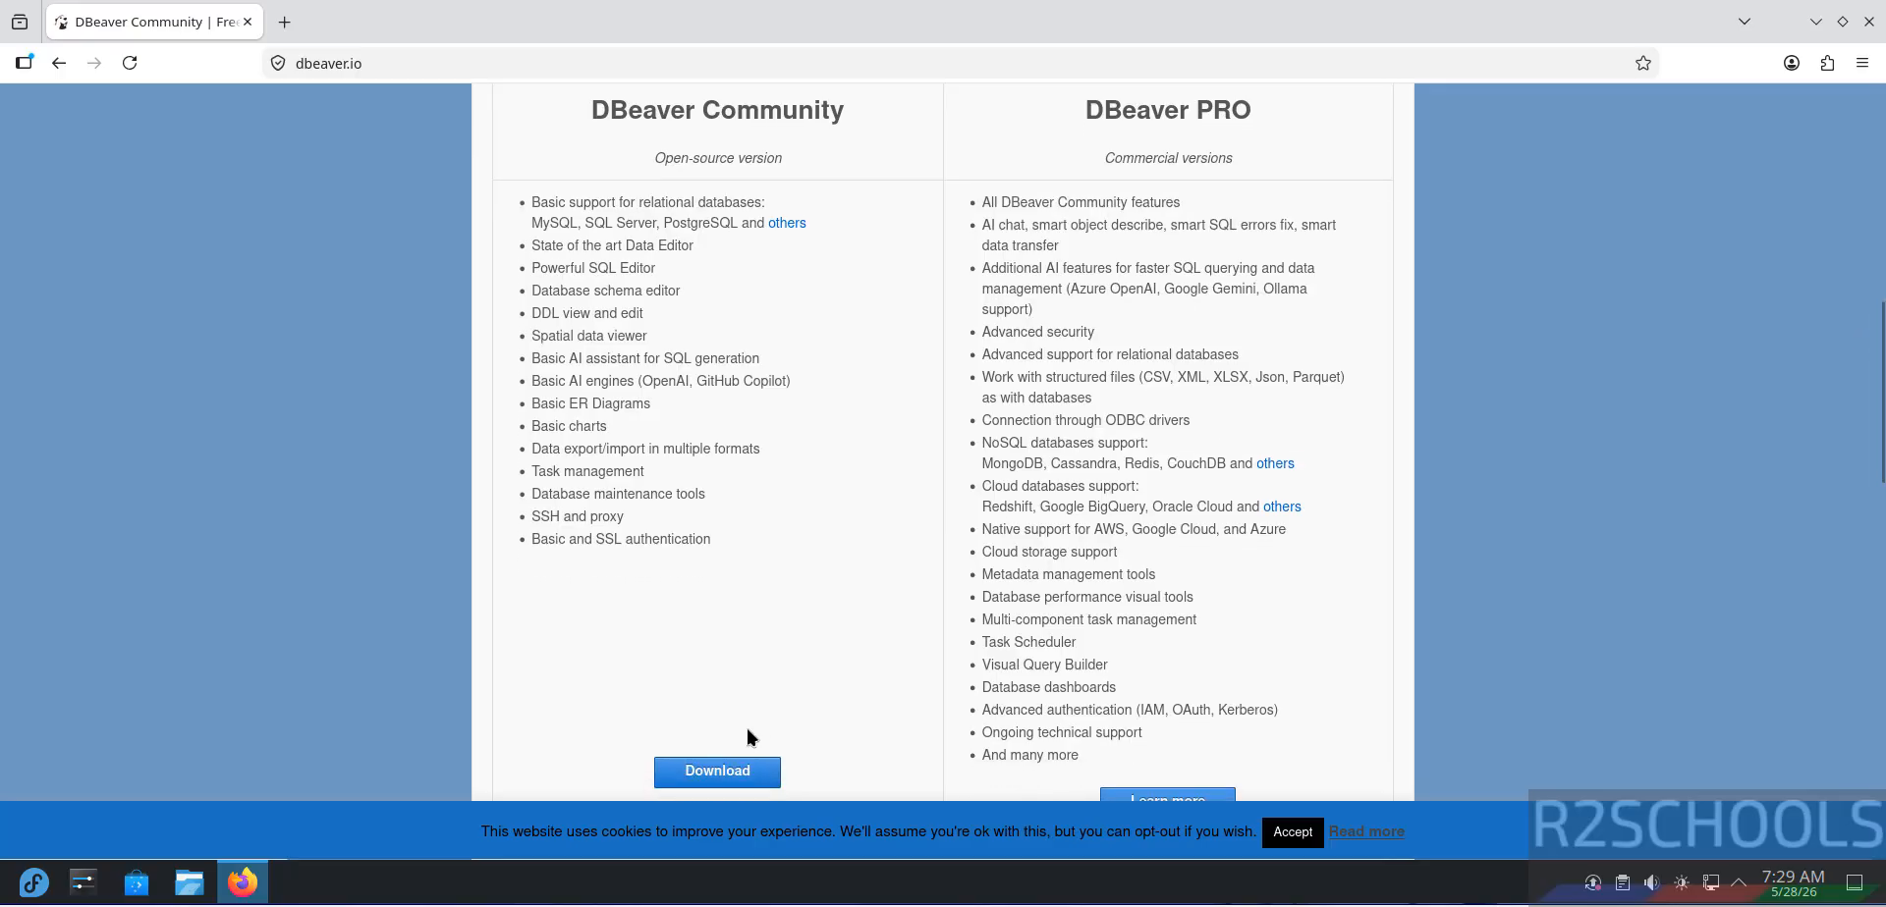
{"action": "left_click", "coordinate": [732, 771]}
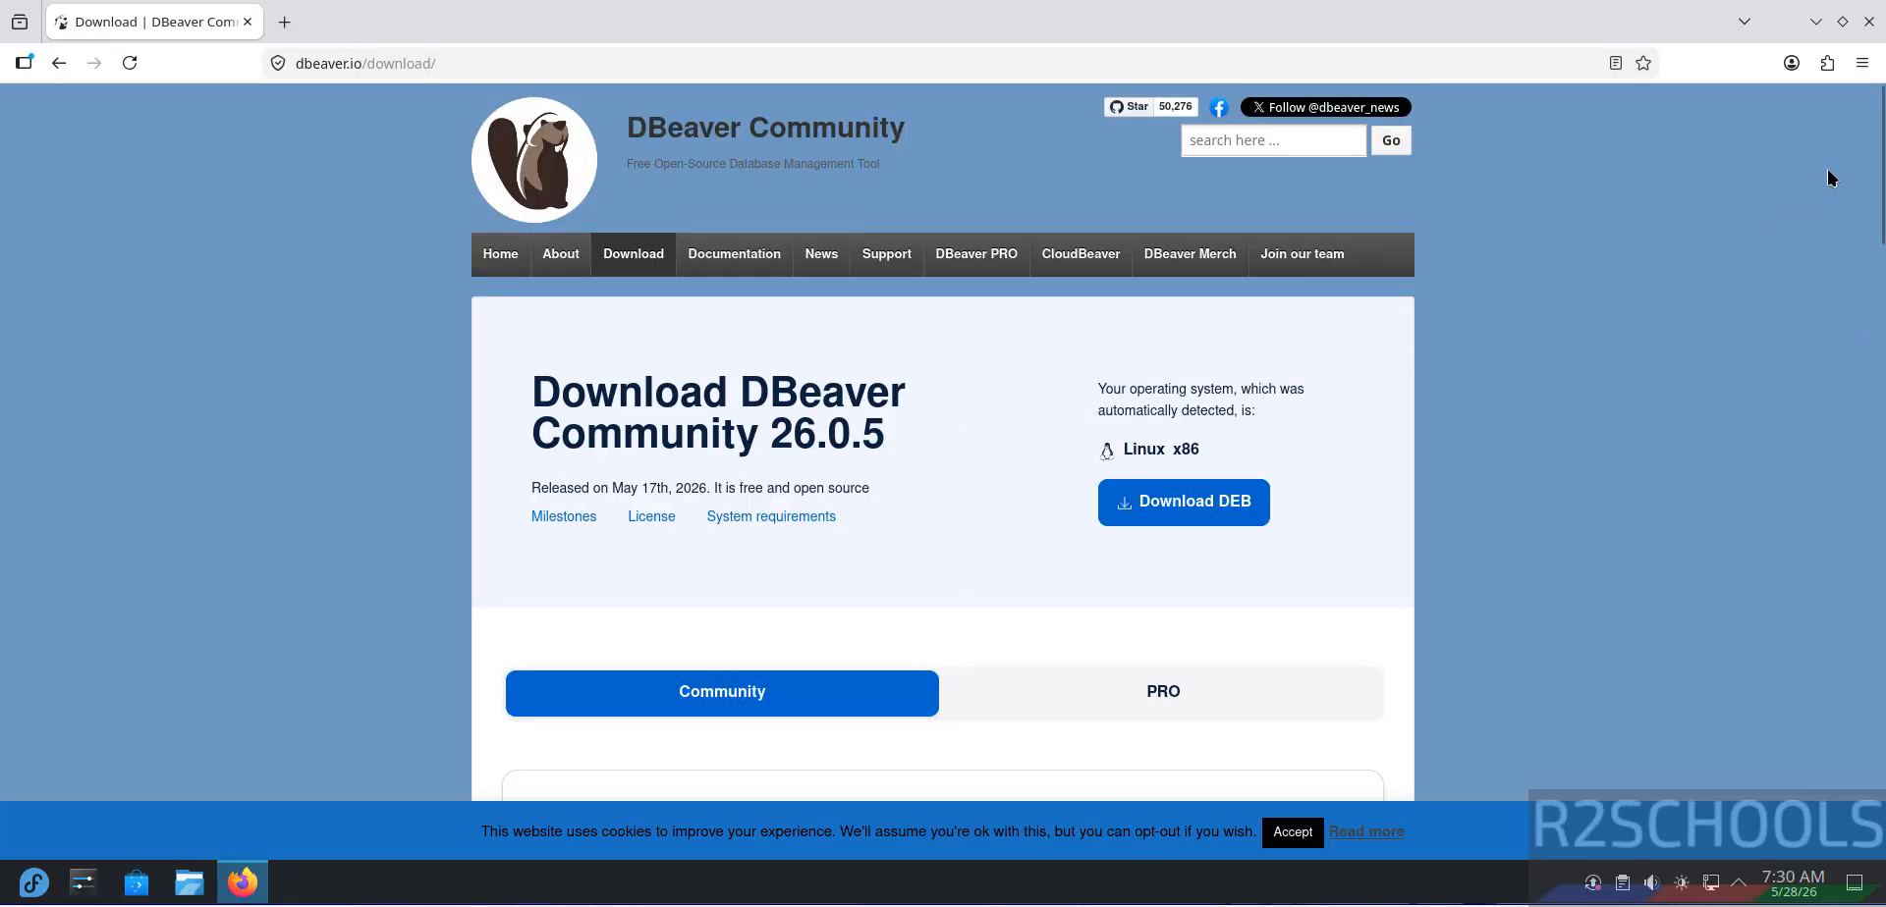
{"action": "left_click_drag", "start_coordinate": [1882, 186], "coordinate": [1784, 418]}
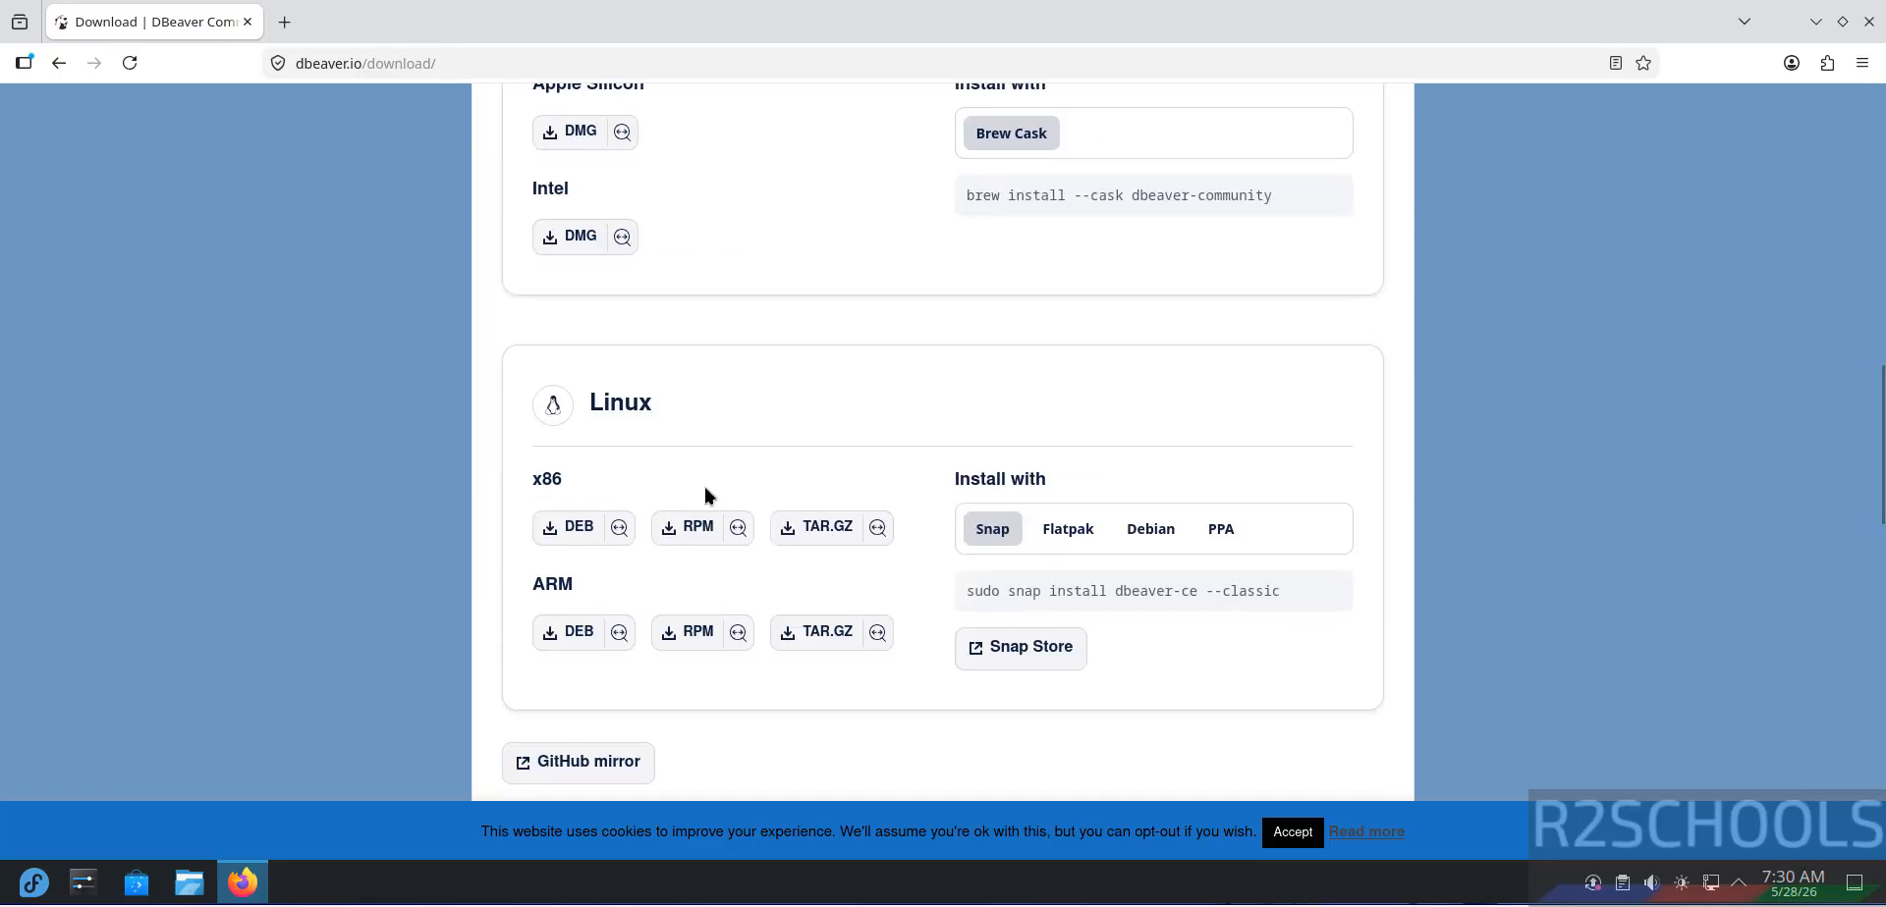
{"action": "left_click", "coordinate": [676, 532]}
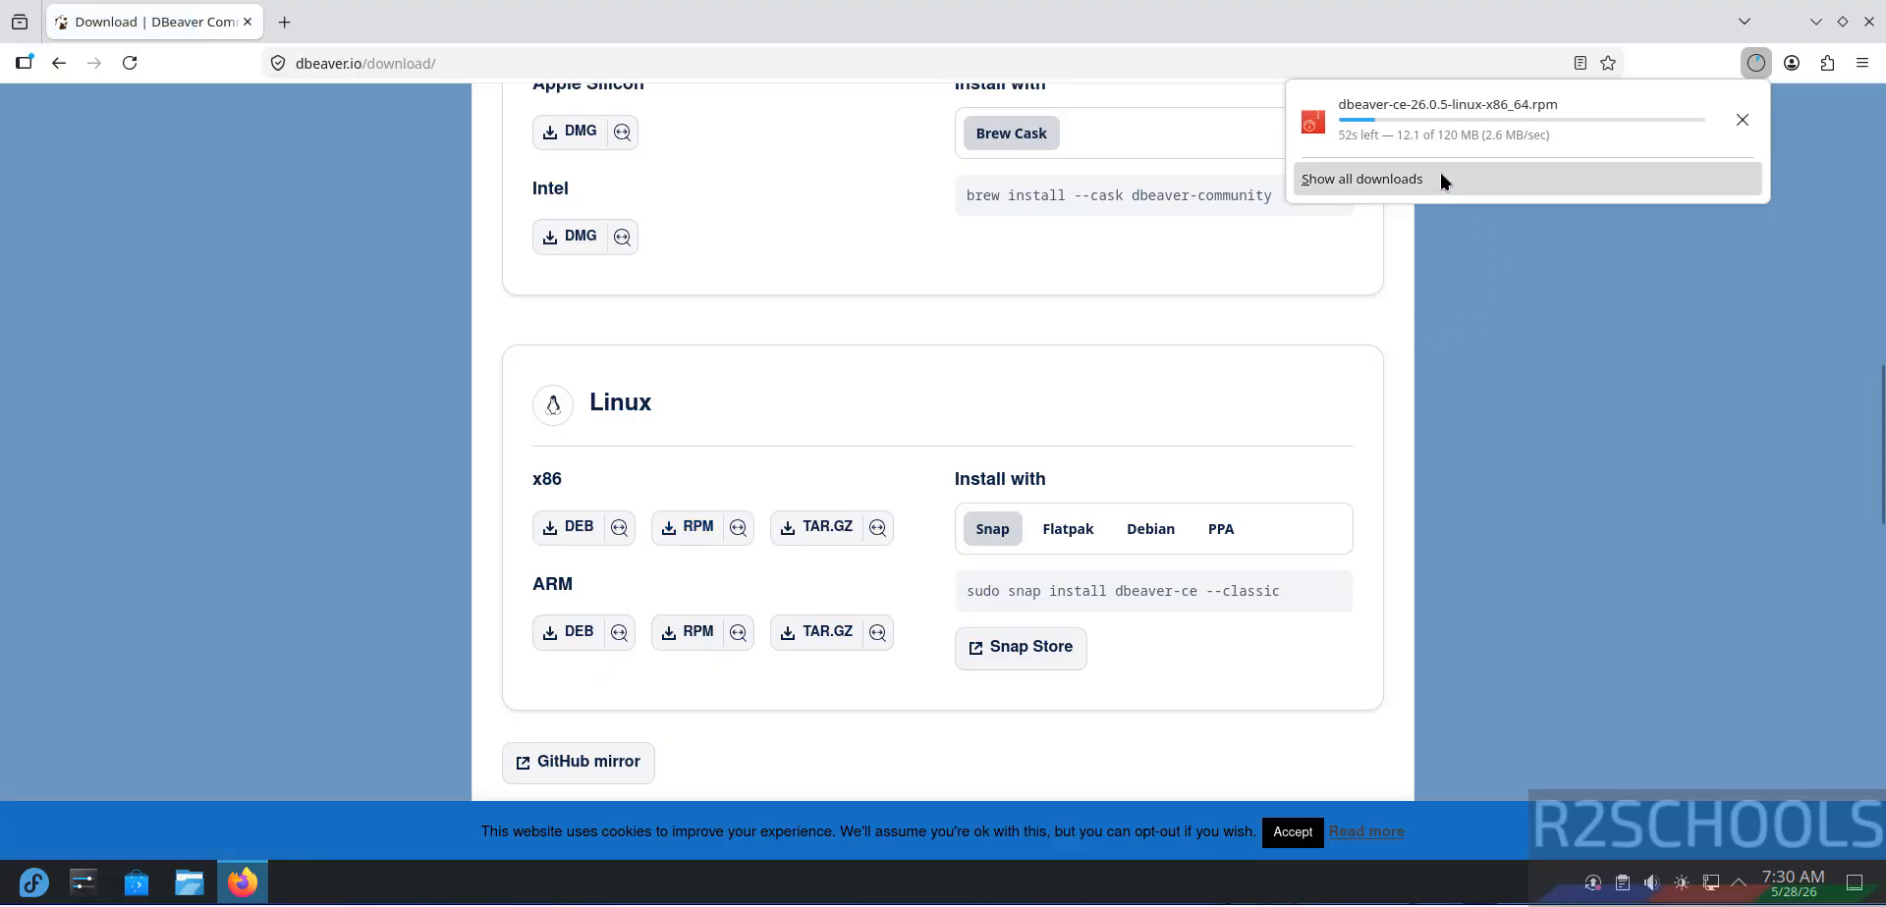
- Start the Konsole terminal from the application launcher
{"action": "left_click", "coordinate": [33, 882]}
{"action": "left_click", "coordinate": [423, 583]}
{"action": "left_click", "coordinate": [1755, 63]}
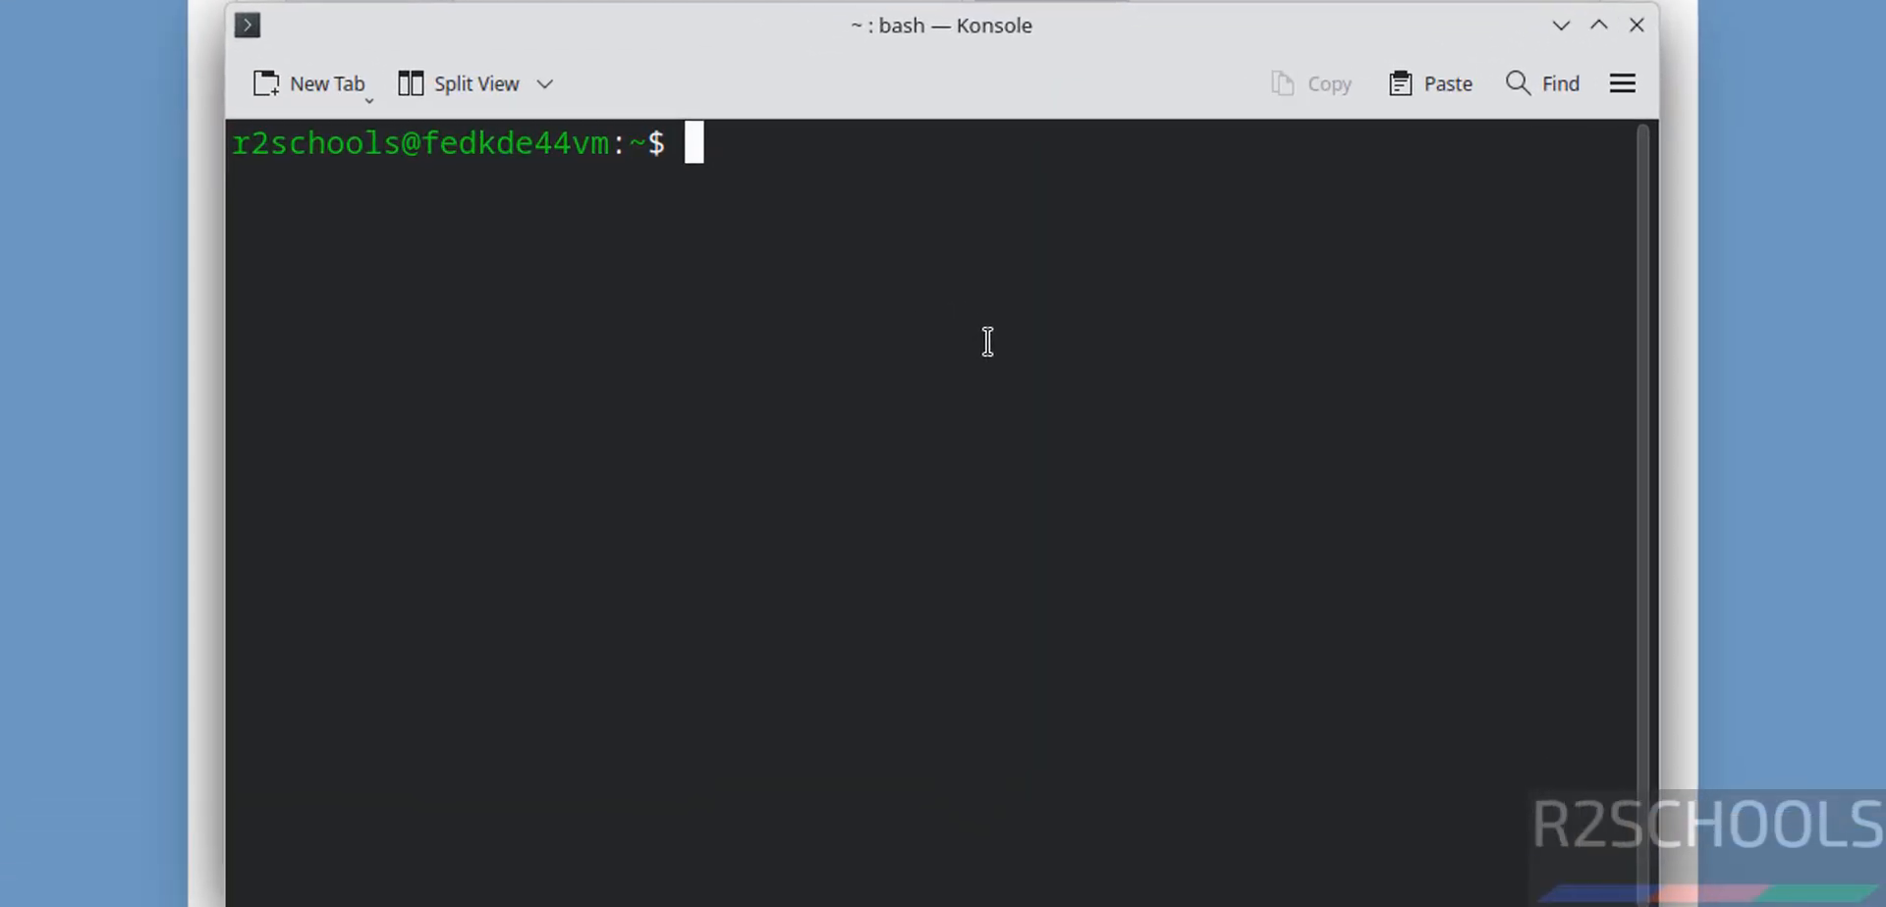
- Install dbeaver-ce-26.0.5-linux-x86_64.rpm from the Downloads folder using sudo rpm -ivh
{"action": "type", "text": "cd Downloads/"}
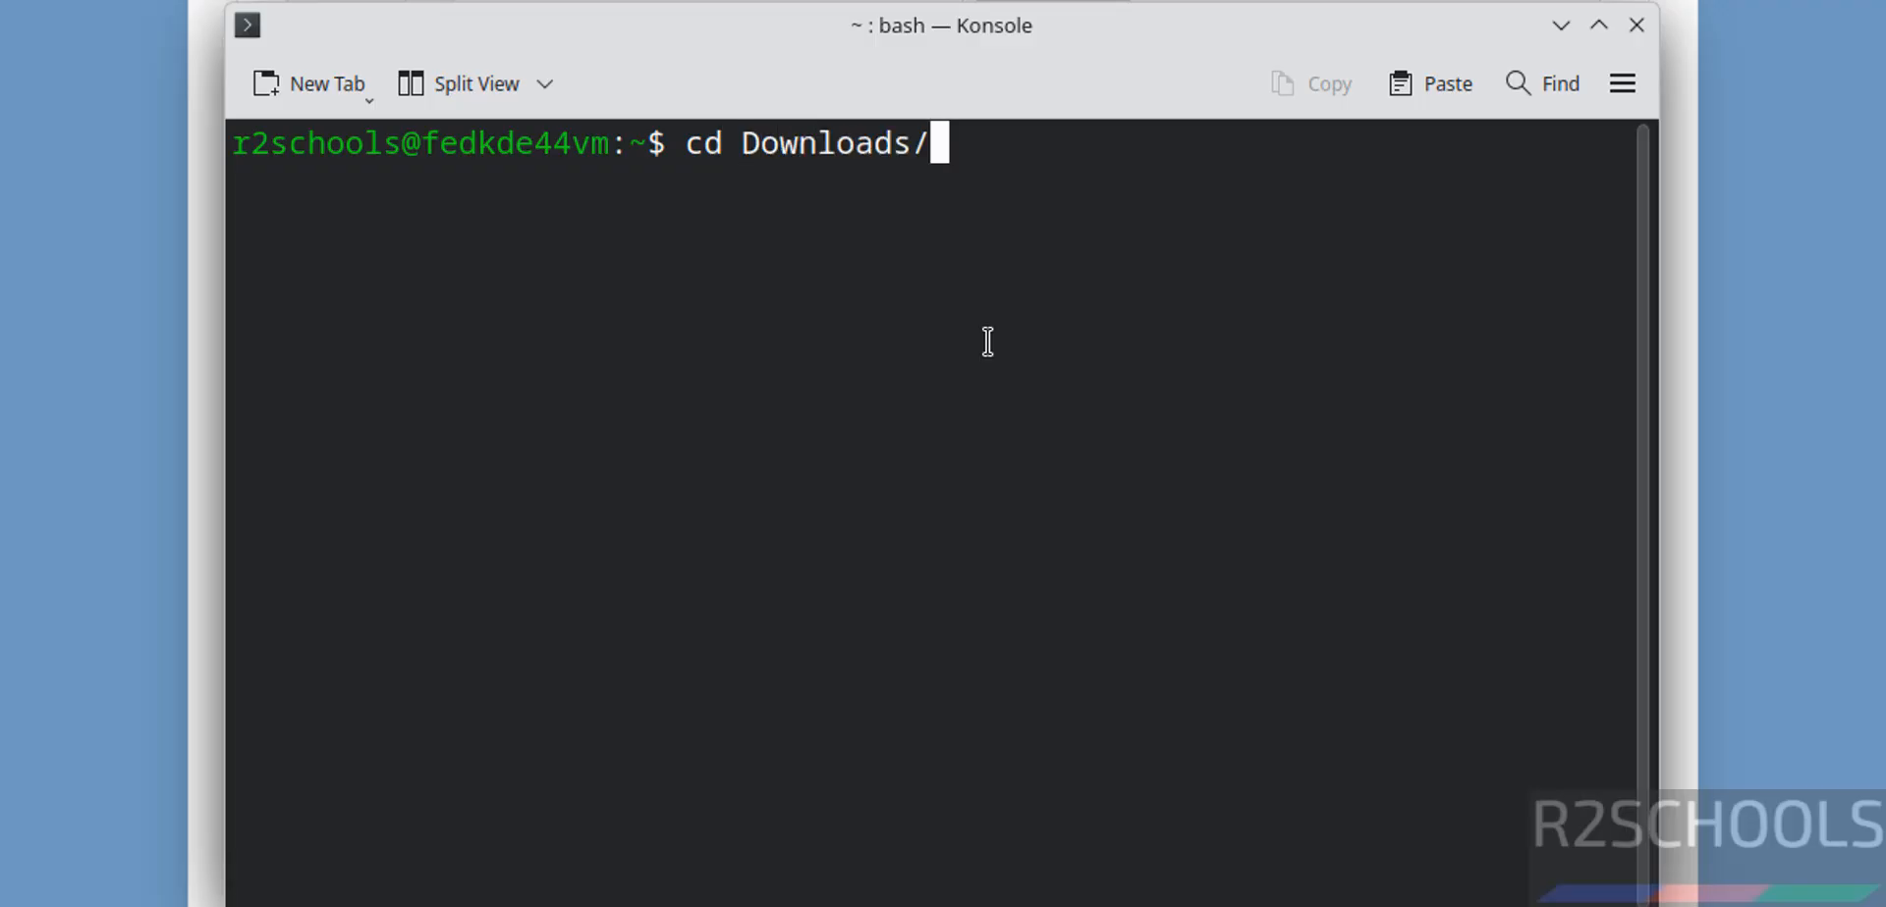
{"action": "key", "text": "Return"}
{"action": "type", "text": "ls"}
{"action": "key", "text": "Return"}
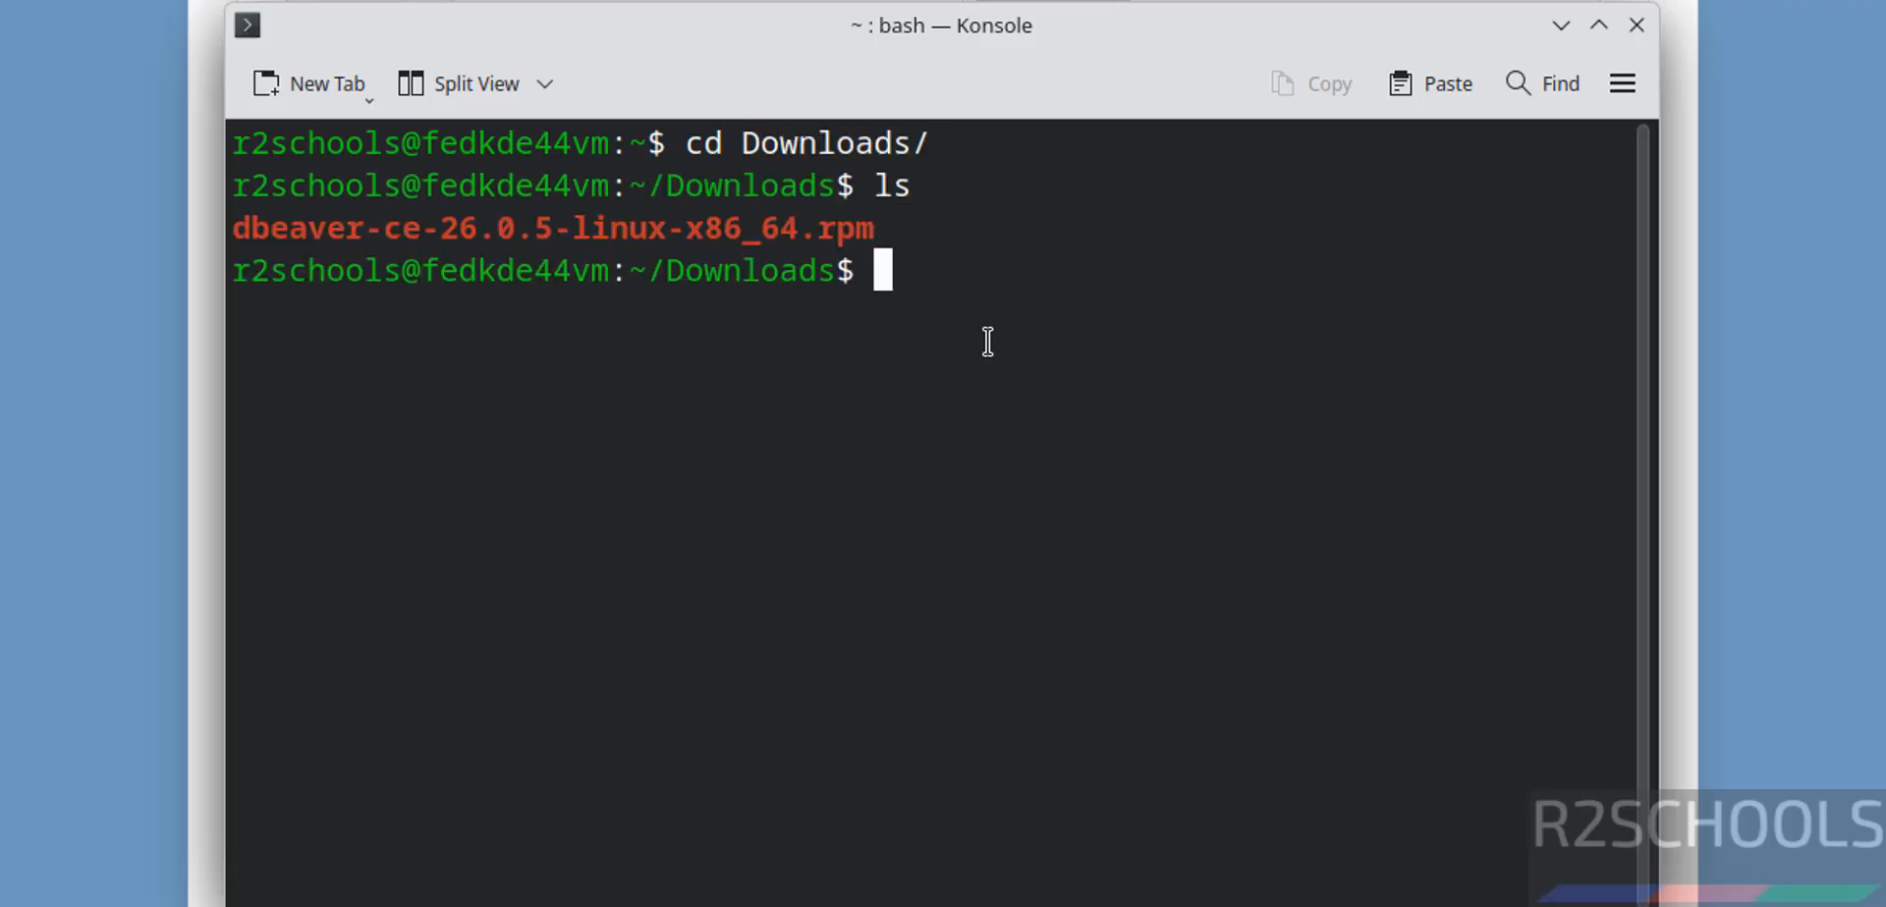
{"action": "type", "text": "sudo rpm"}
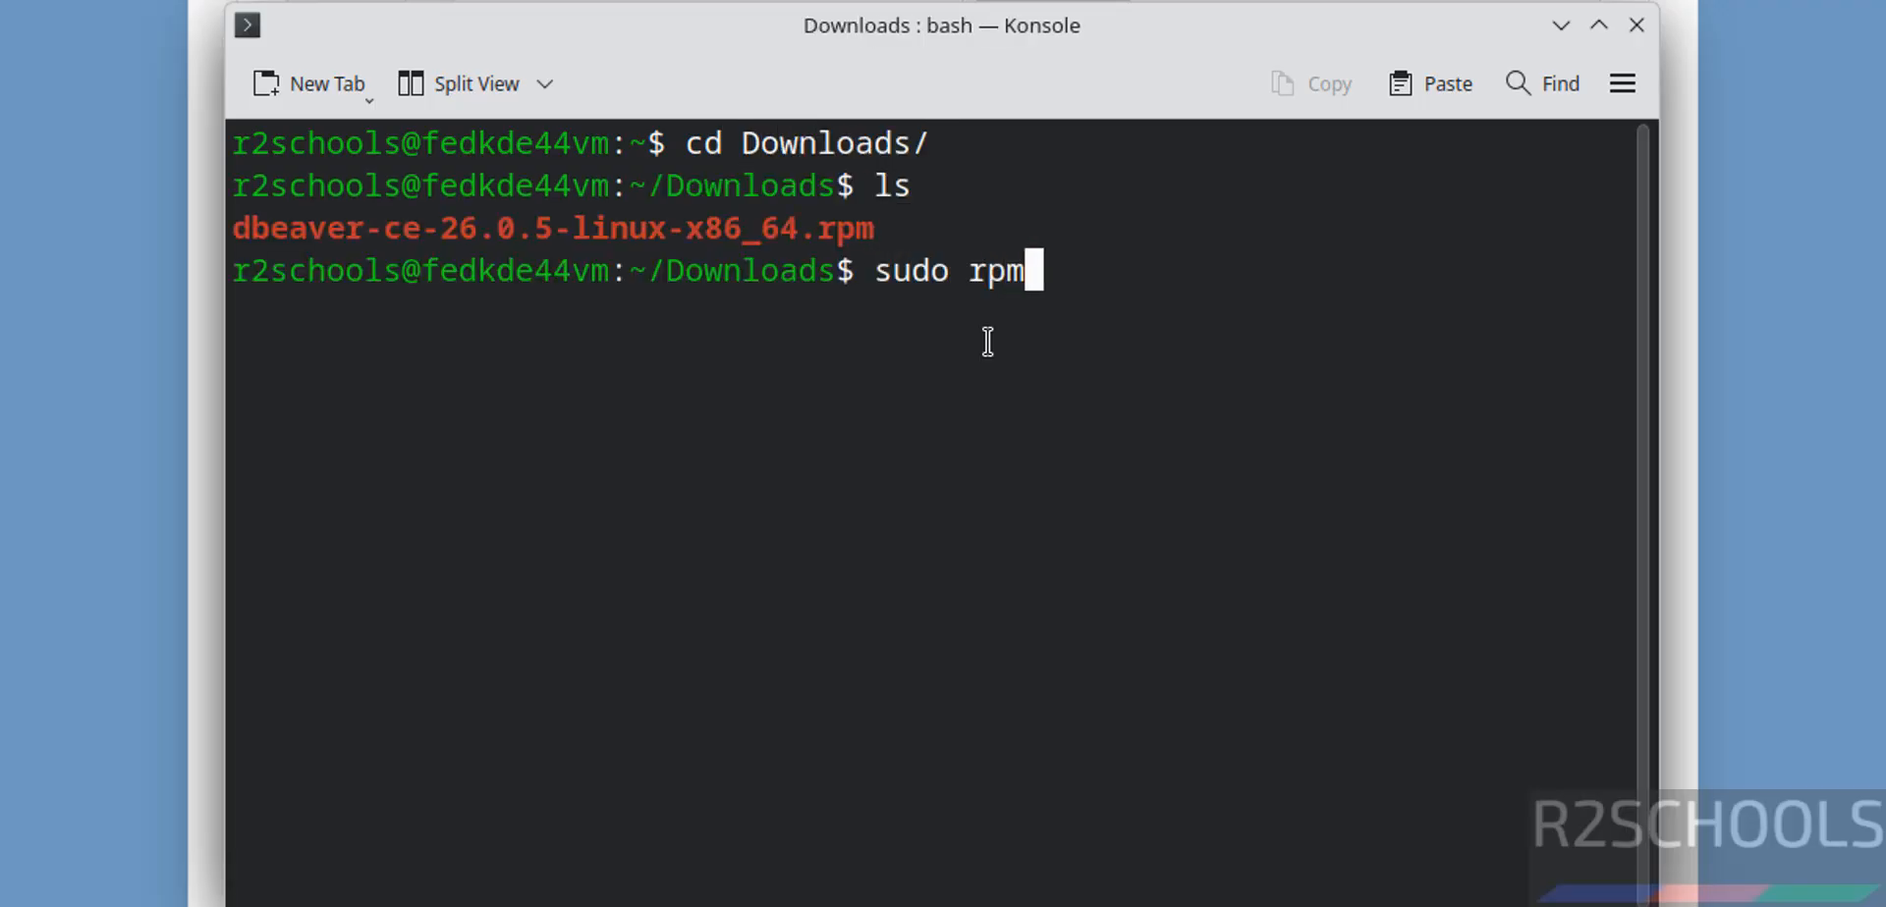
{"action": "type", "text": " -ivh "}
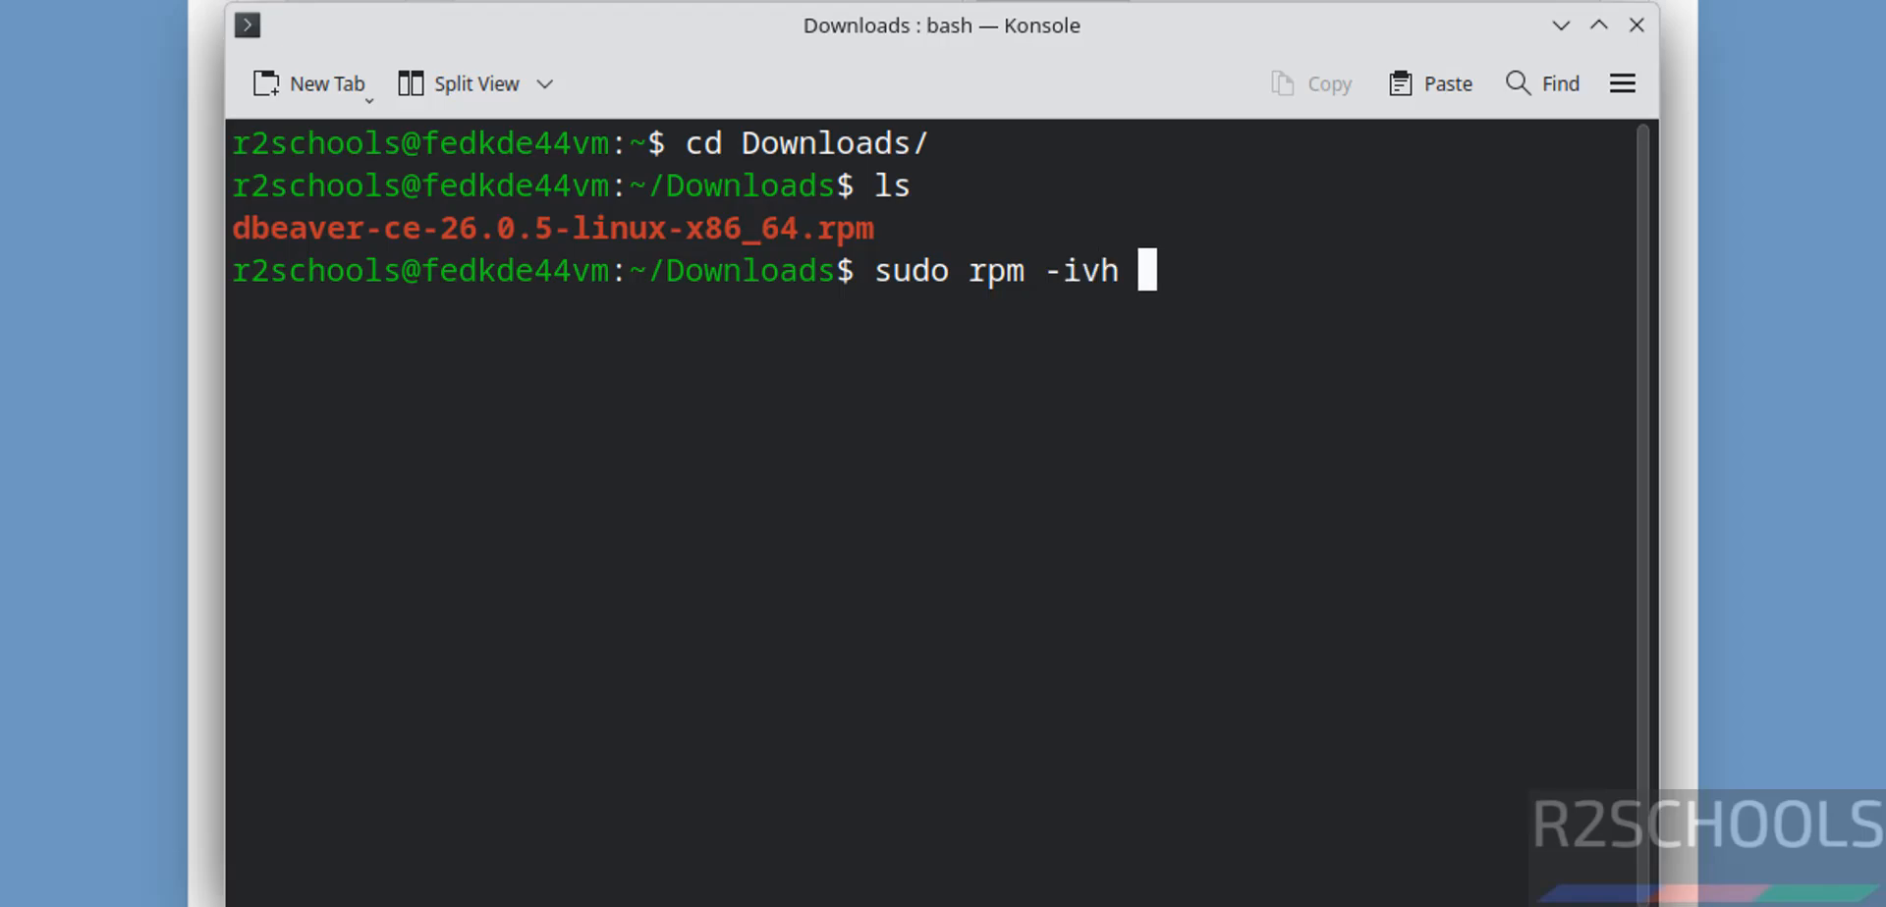
{"action": "type", "text": "db"}
{"action": "key", "text": "Tab"}
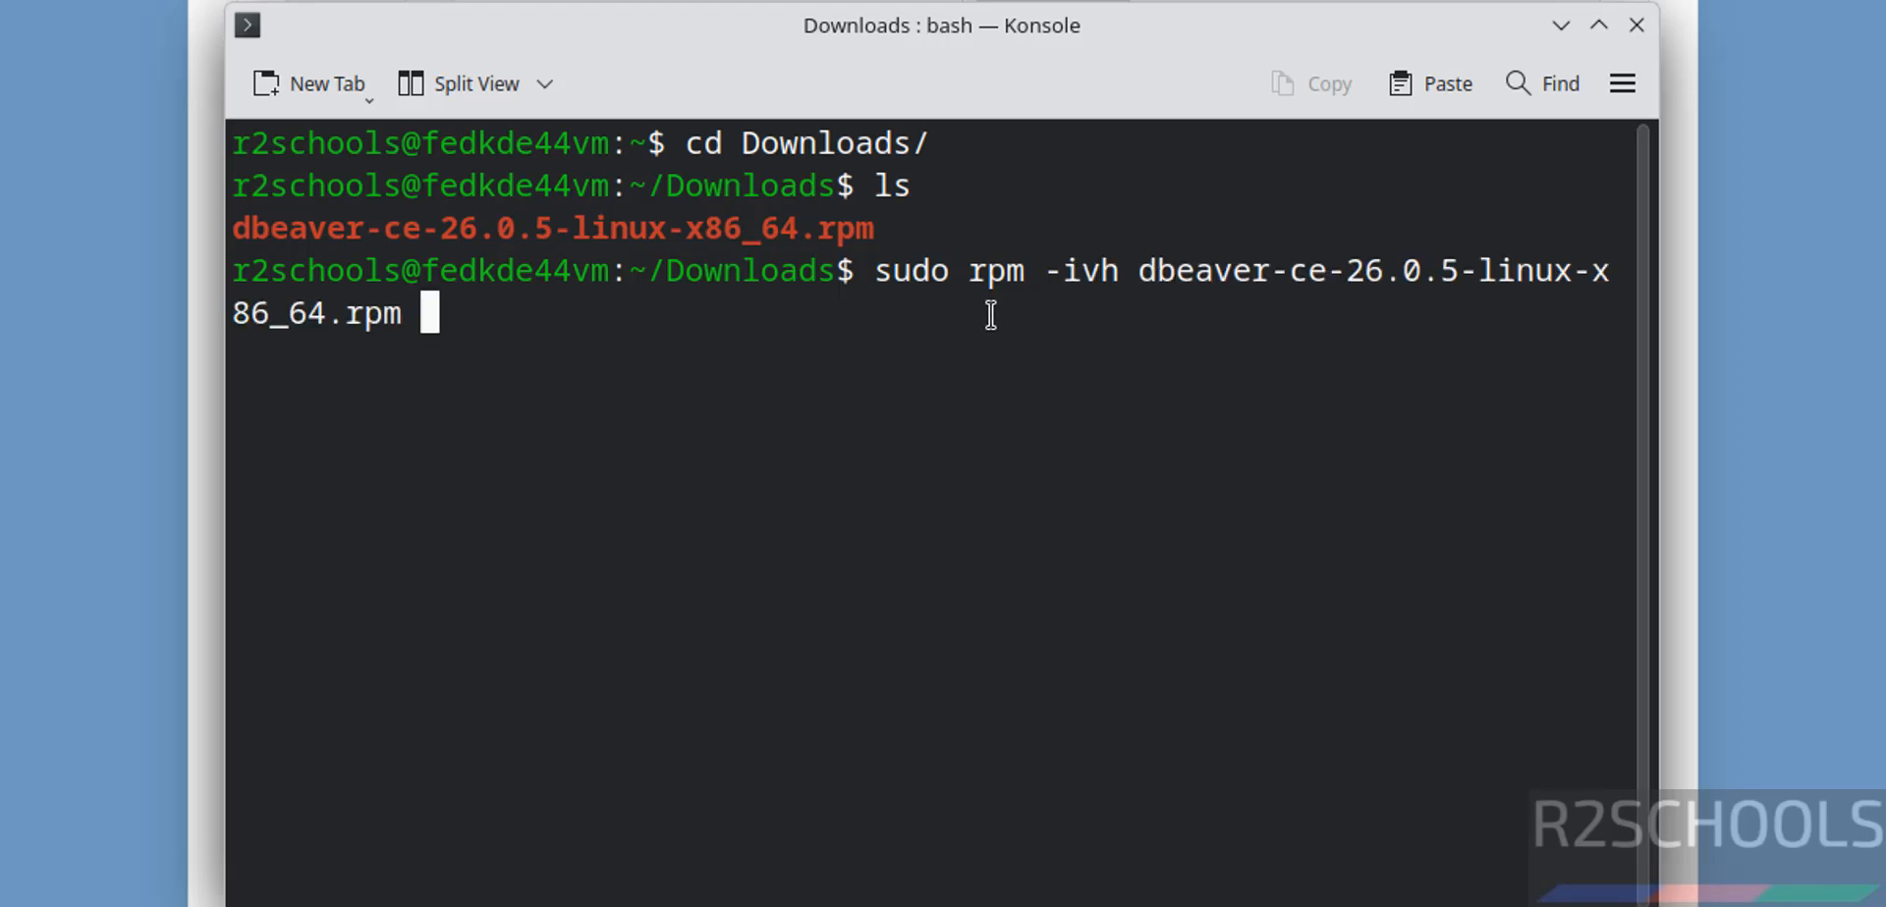
{"action": "key", "text": "Return"}
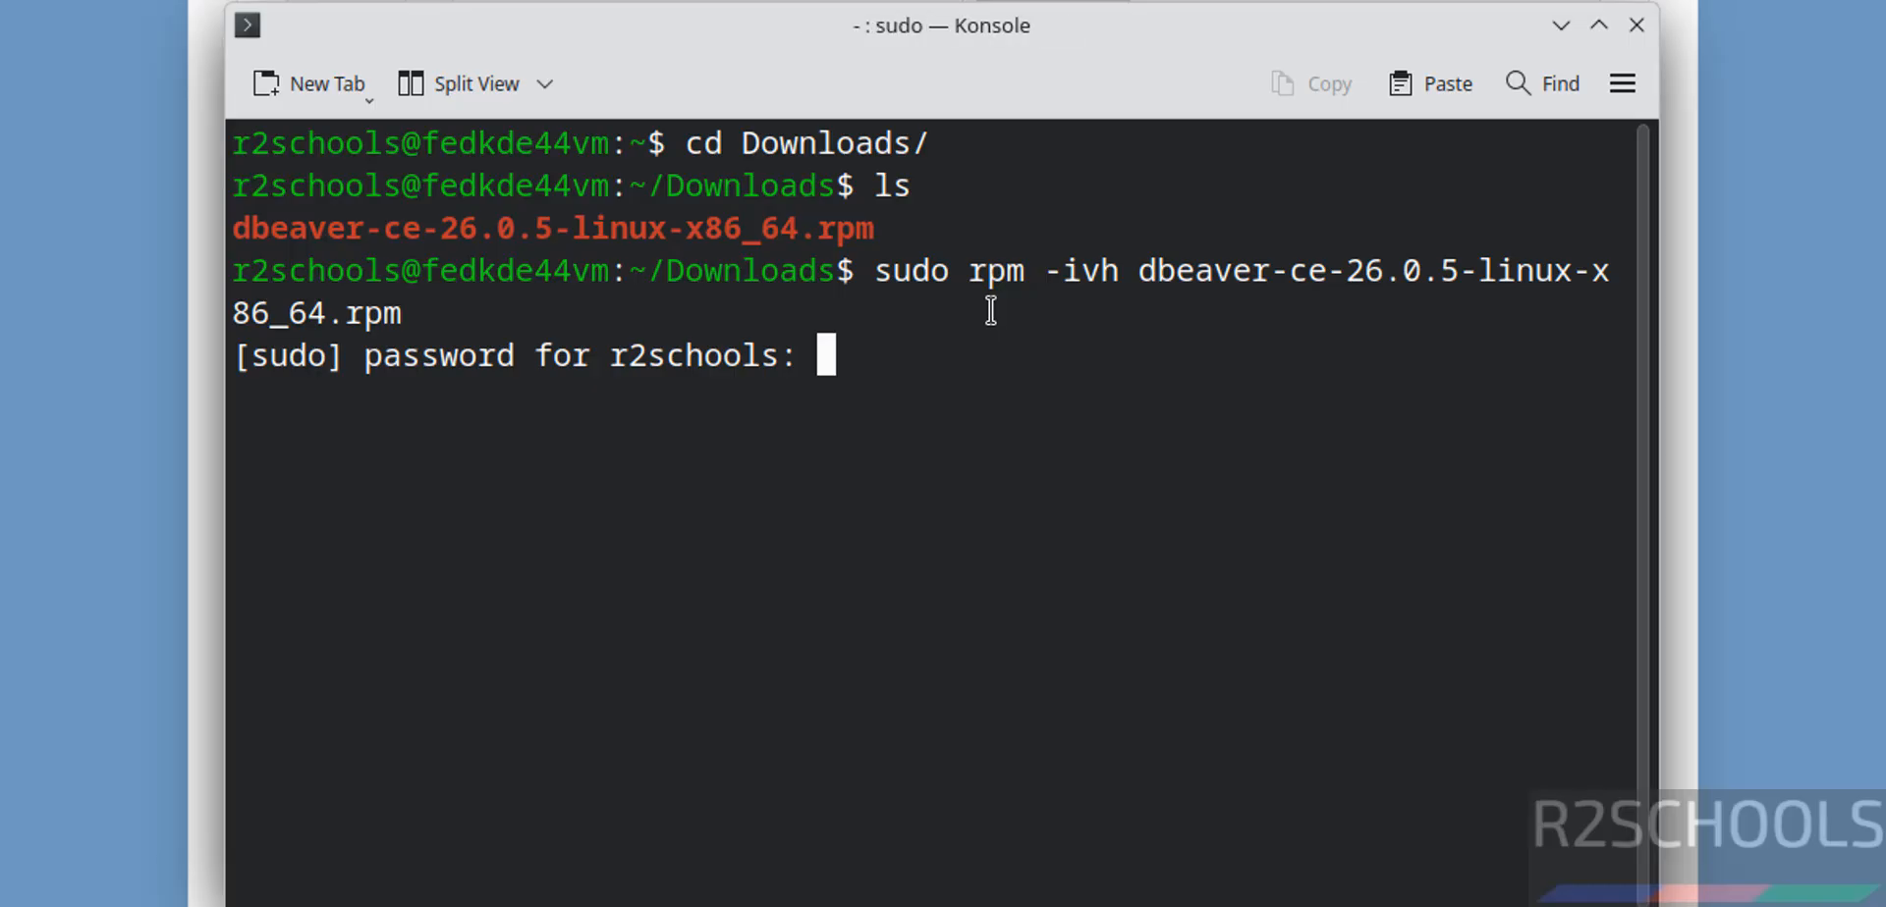
{"action": "key", "text": "Return"}
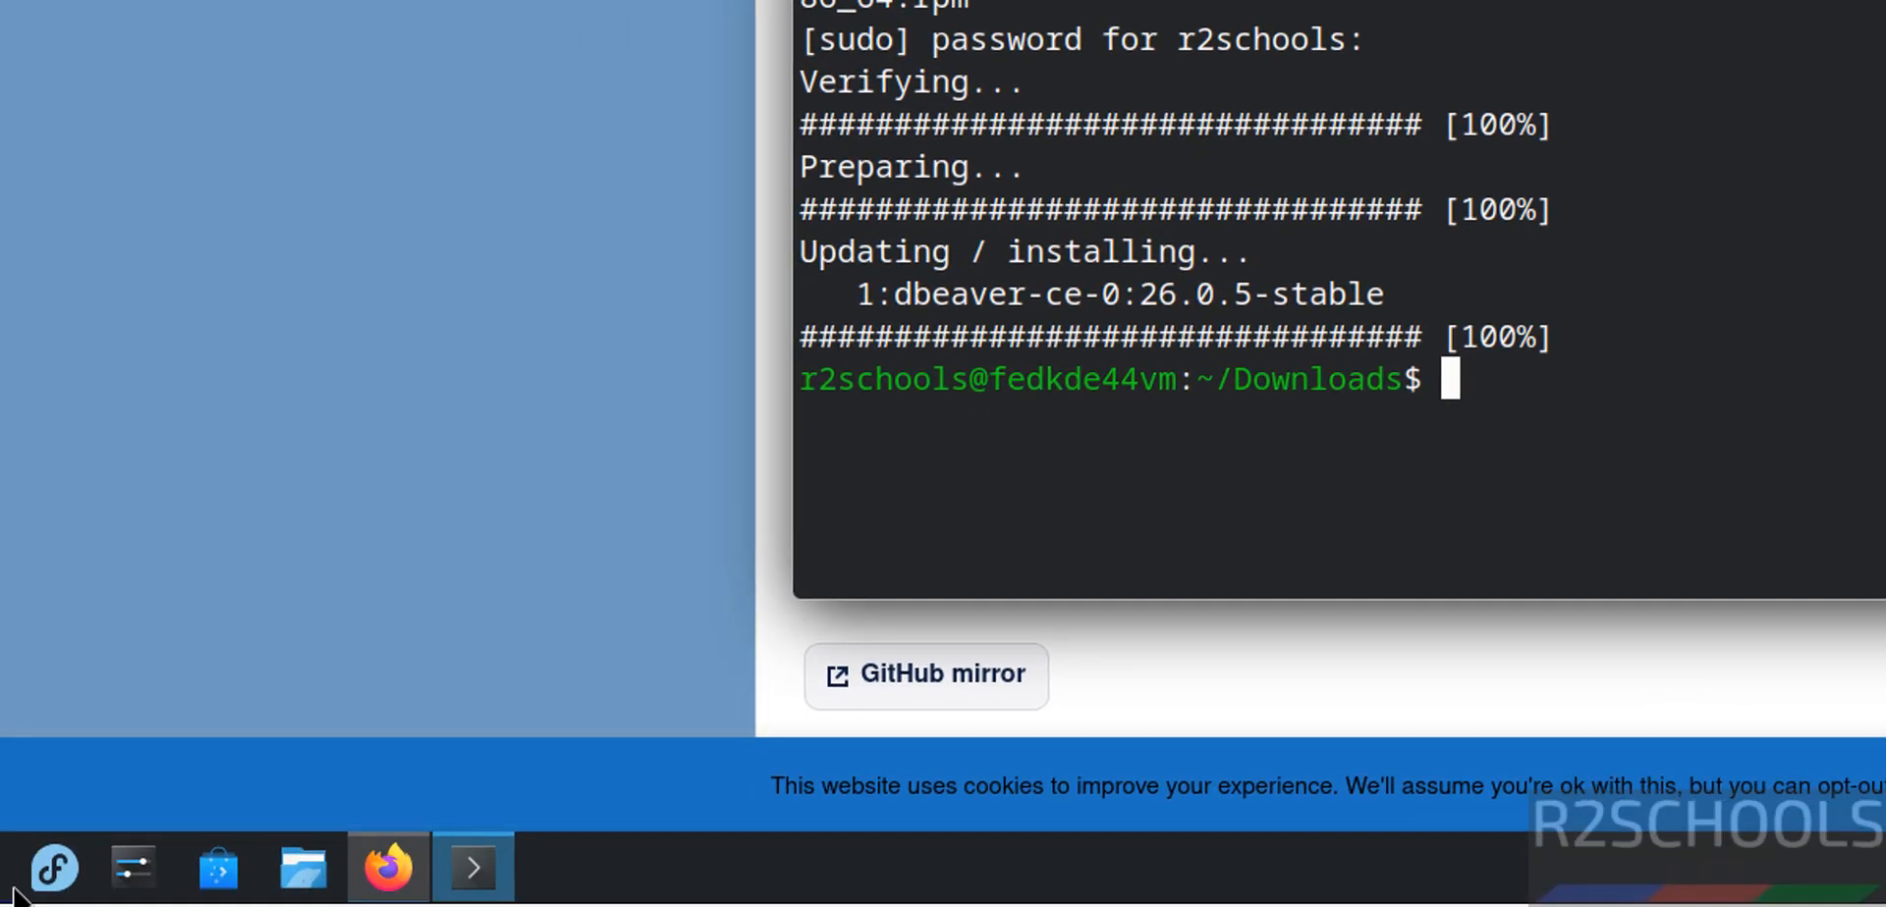
- Search 'dbe' in the application launcher and launch dbeaver-ce
{"action": "left_click", "coordinate": [51, 868]}
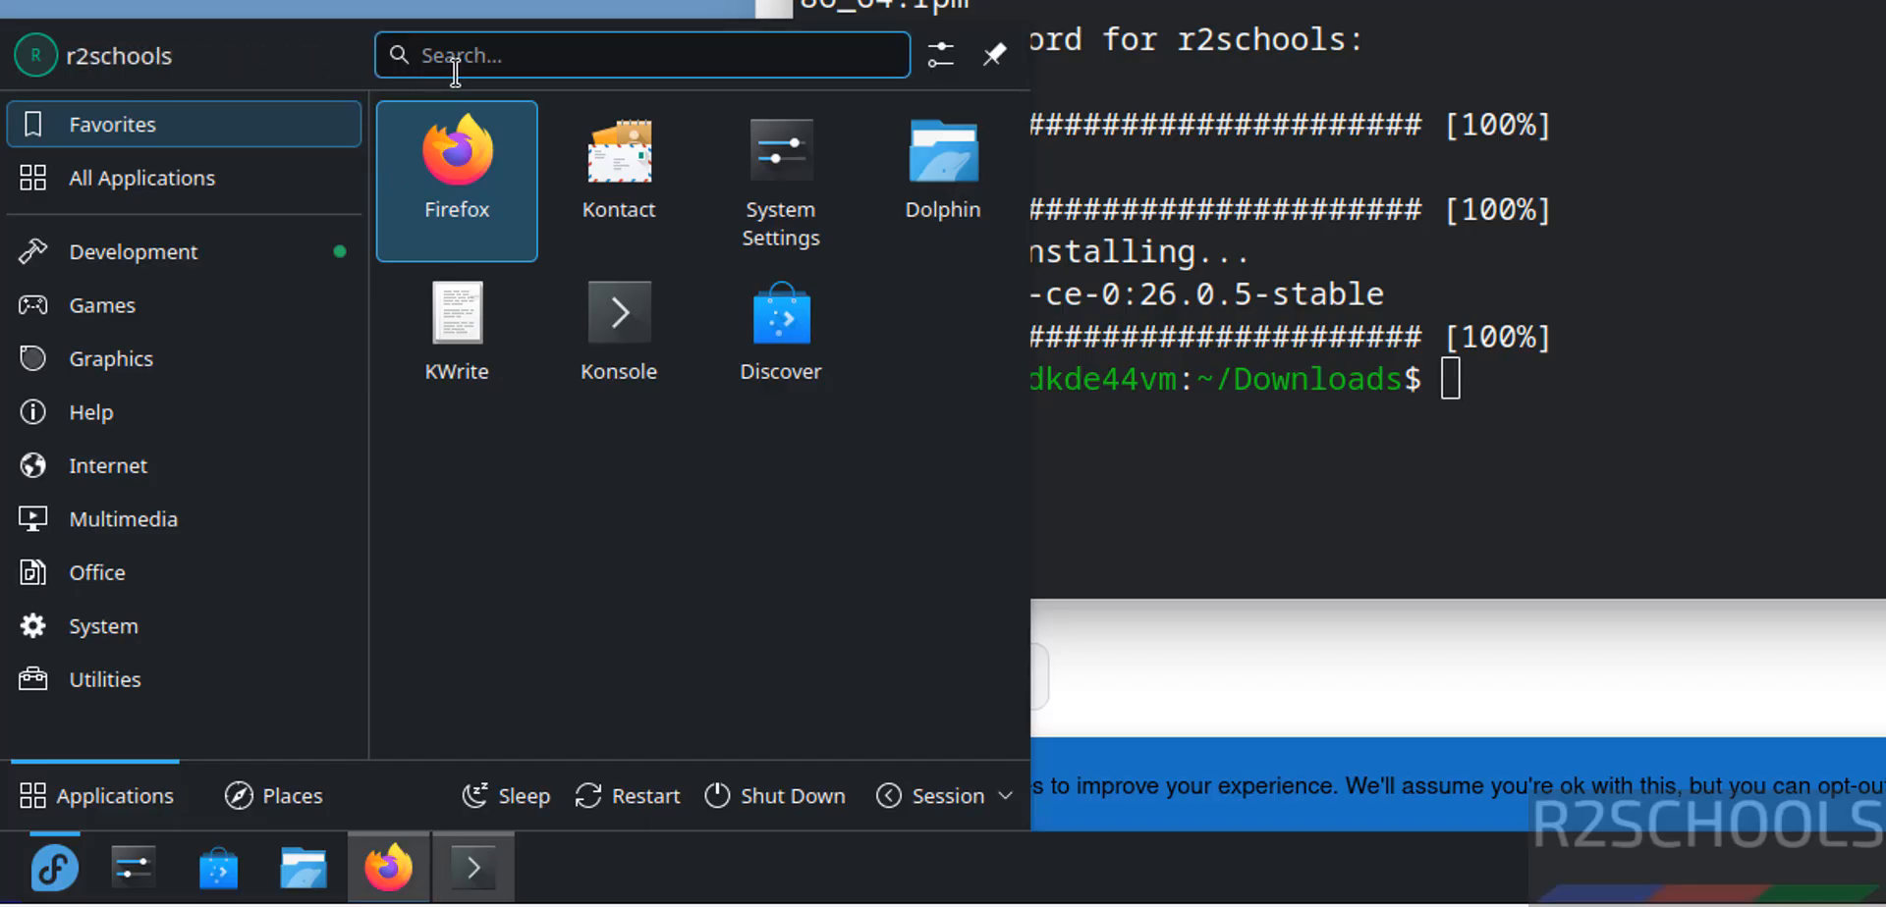
{"action": "type", "text": "d"}
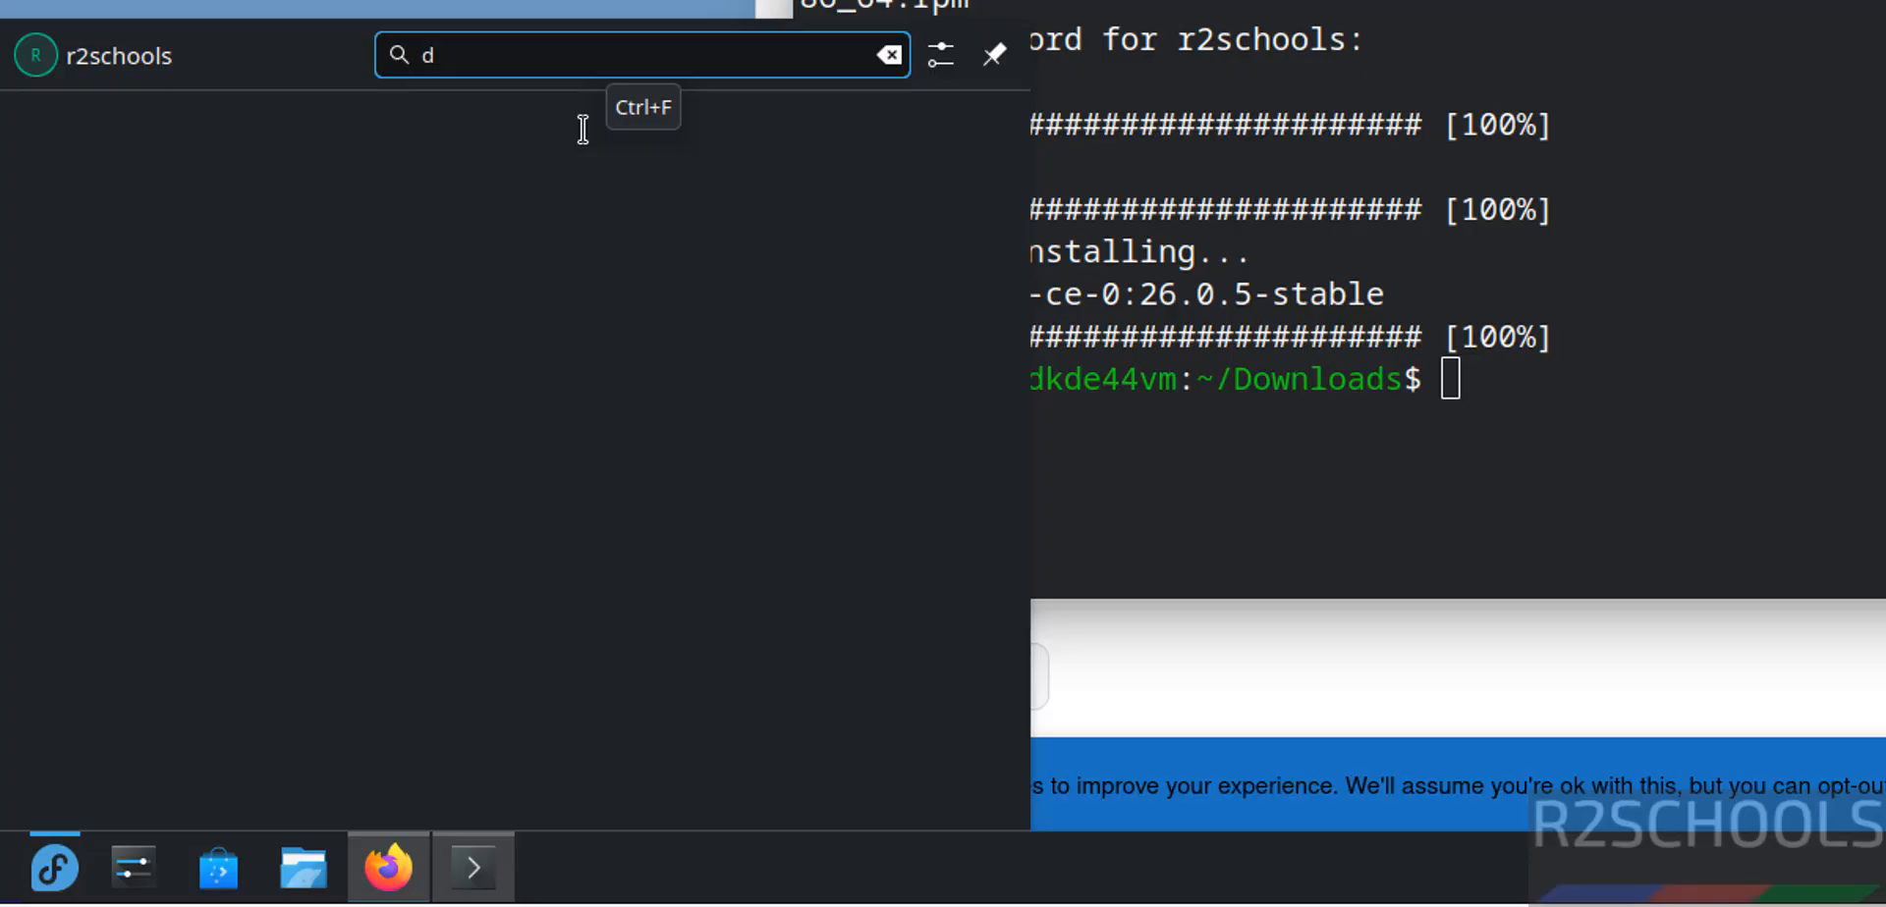
{"action": "type", "text": "be"}
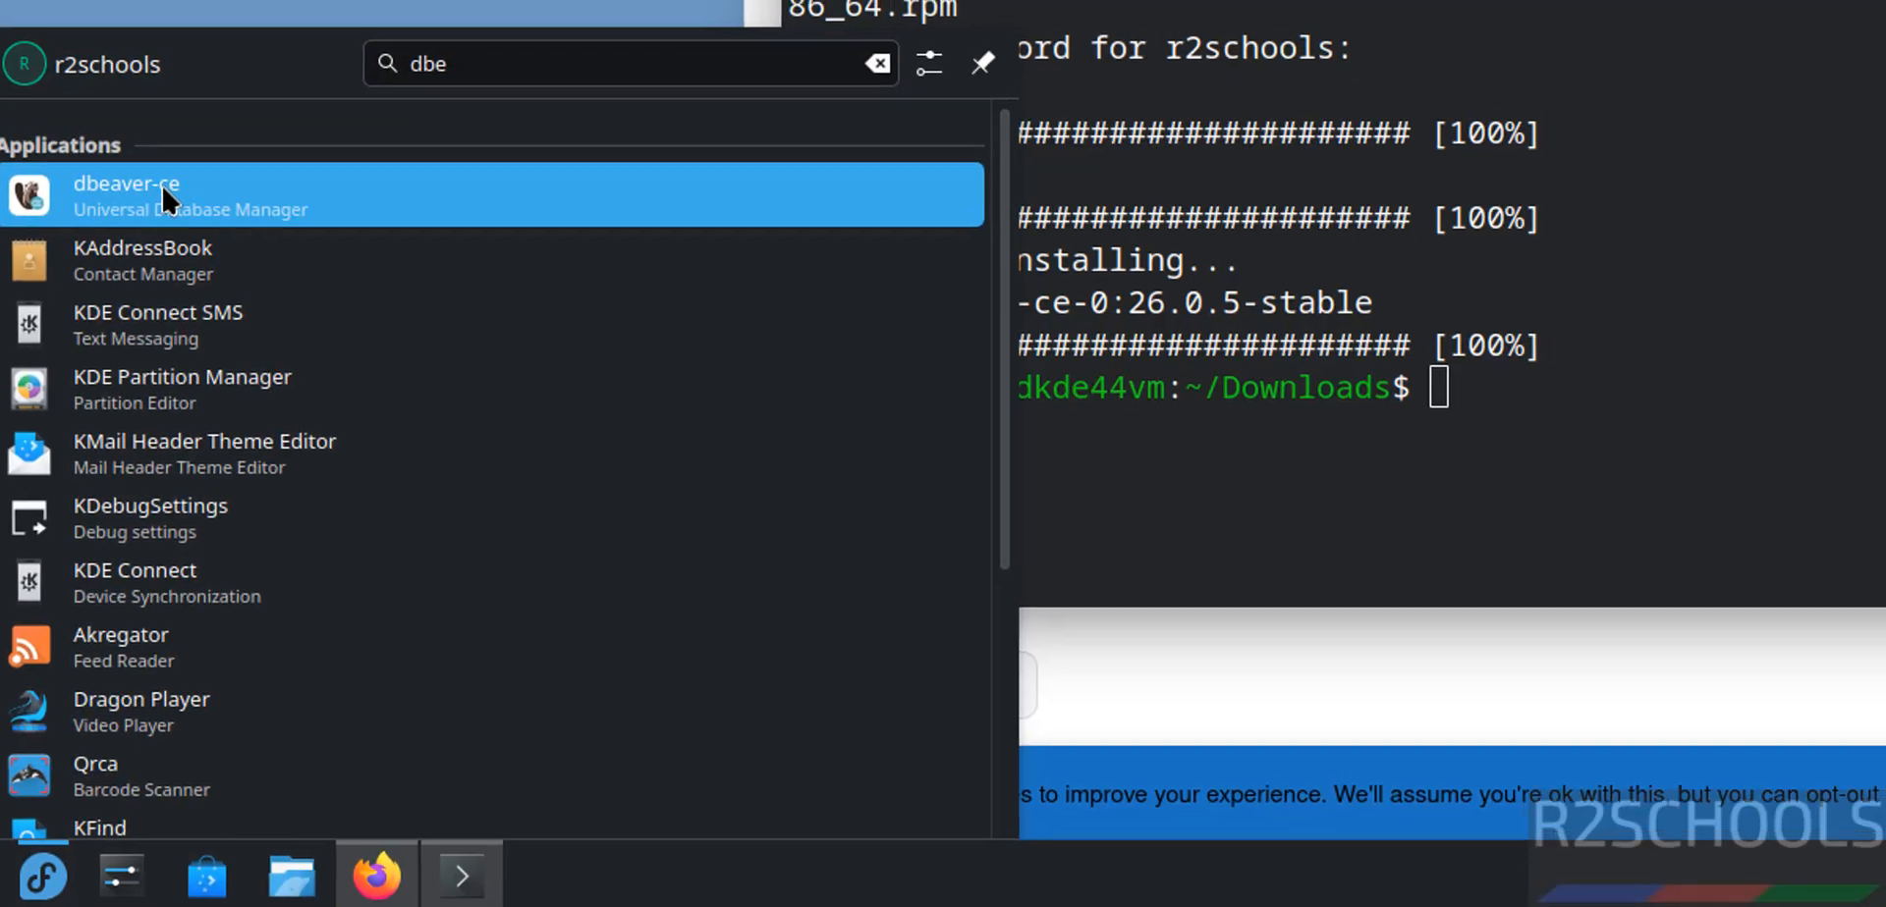
{"action": "left_click", "coordinate": [163, 192]}
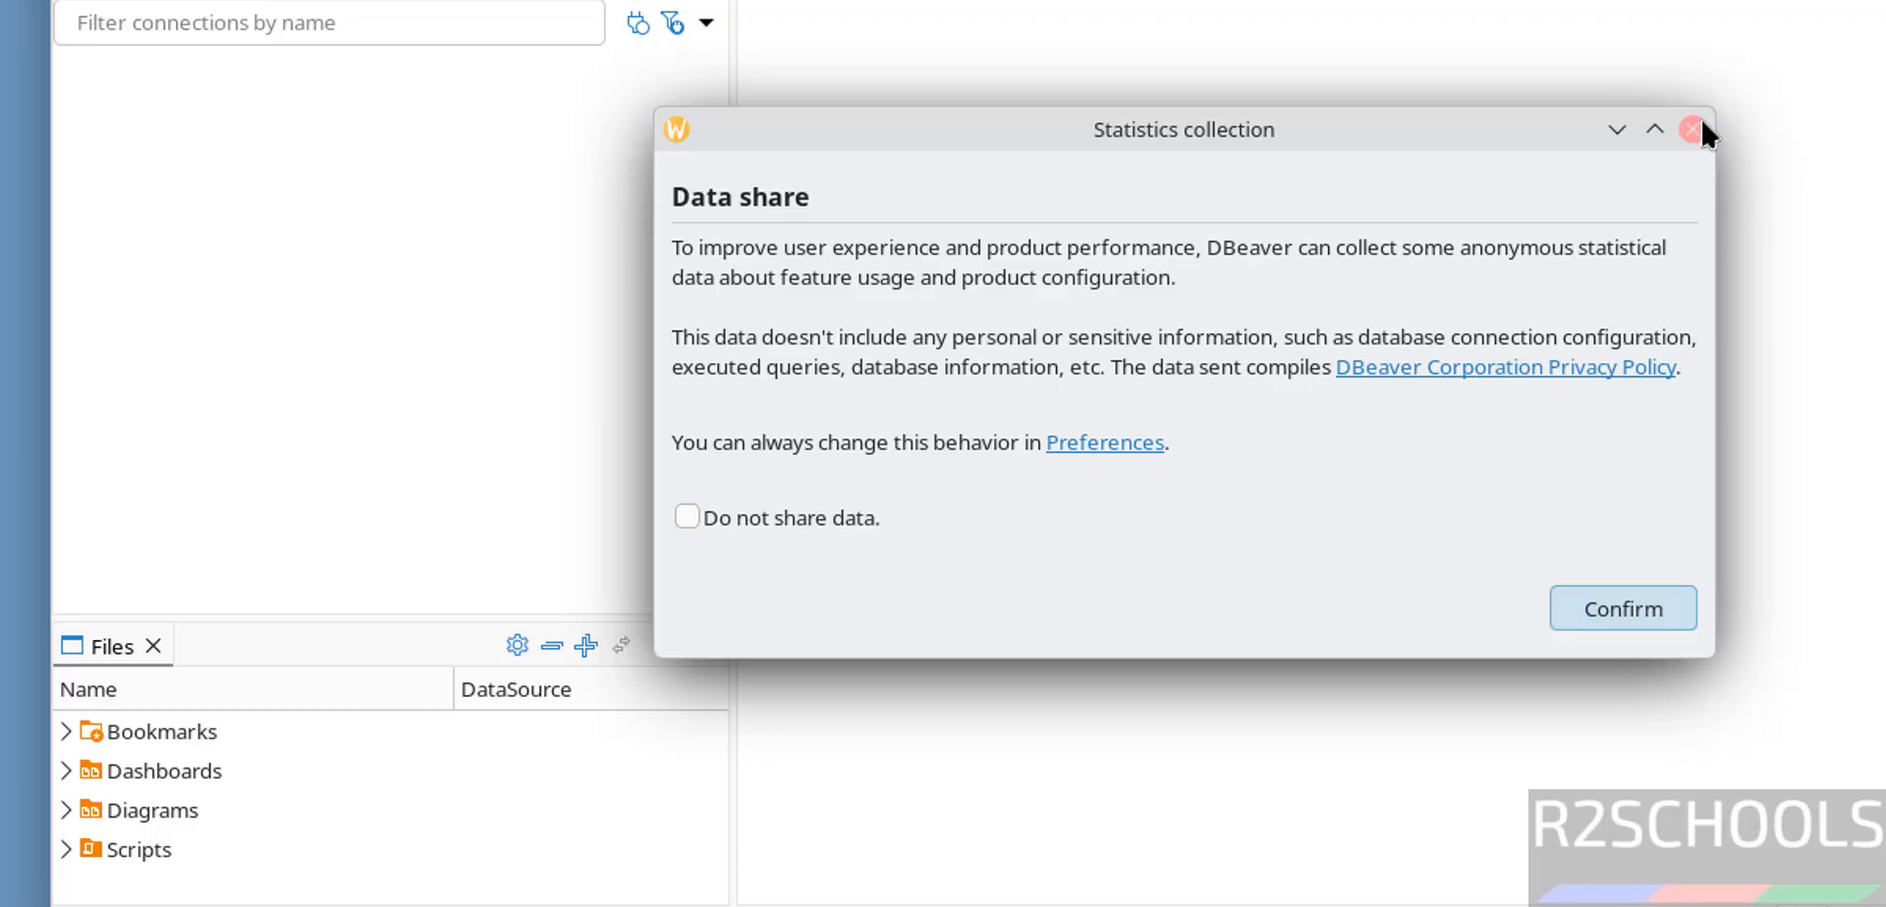
- Decline data sharing and the sample database, then start a new MySQL connection
{"action": "left_click", "coordinate": [1695, 123]}
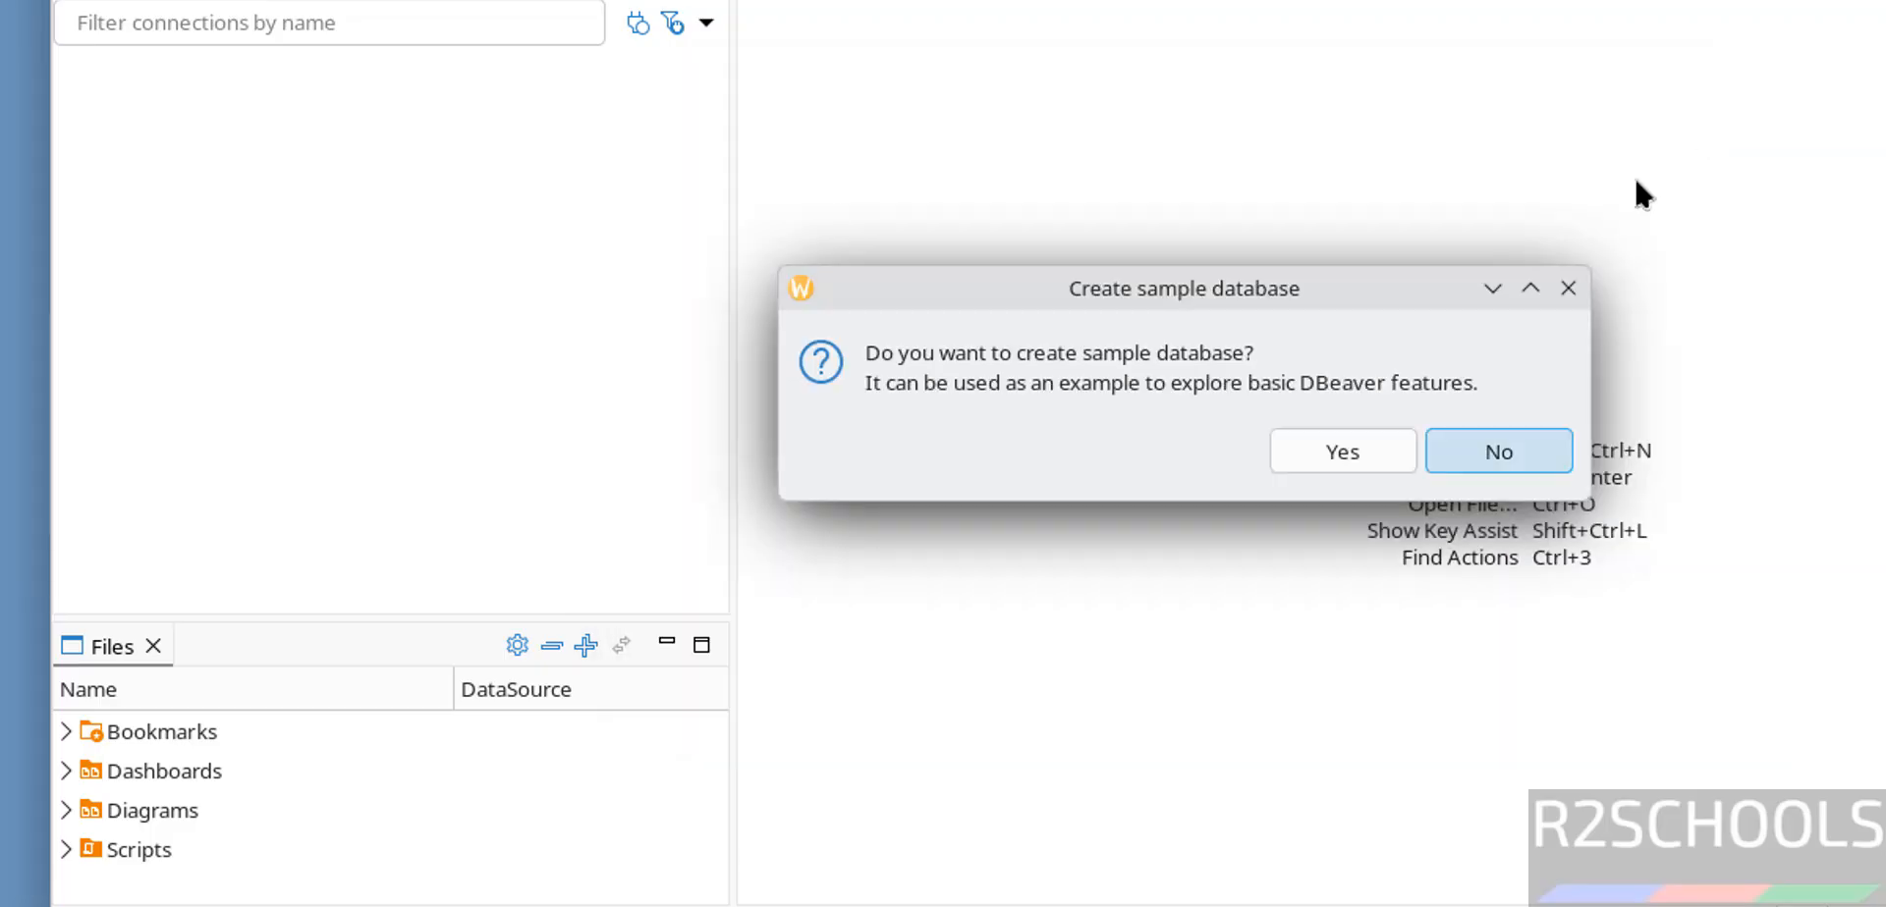
{"action": "left_click", "coordinate": [1485, 454]}
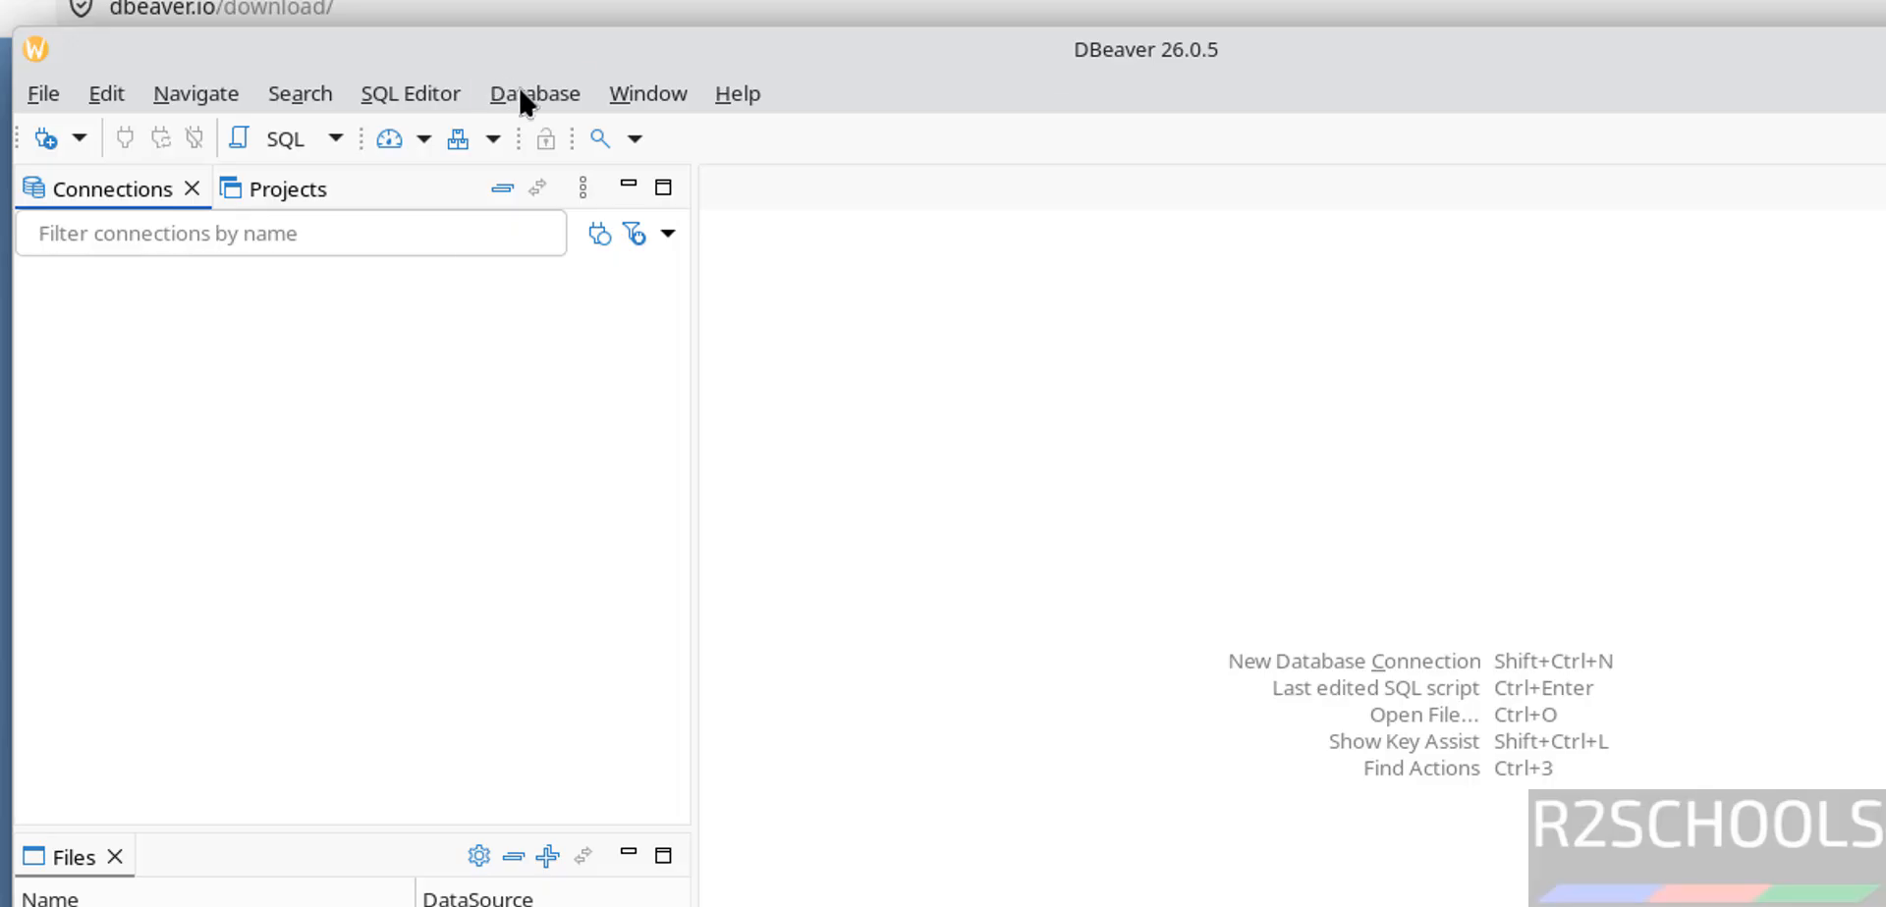
{"action": "left_click", "coordinate": [521, 88]}
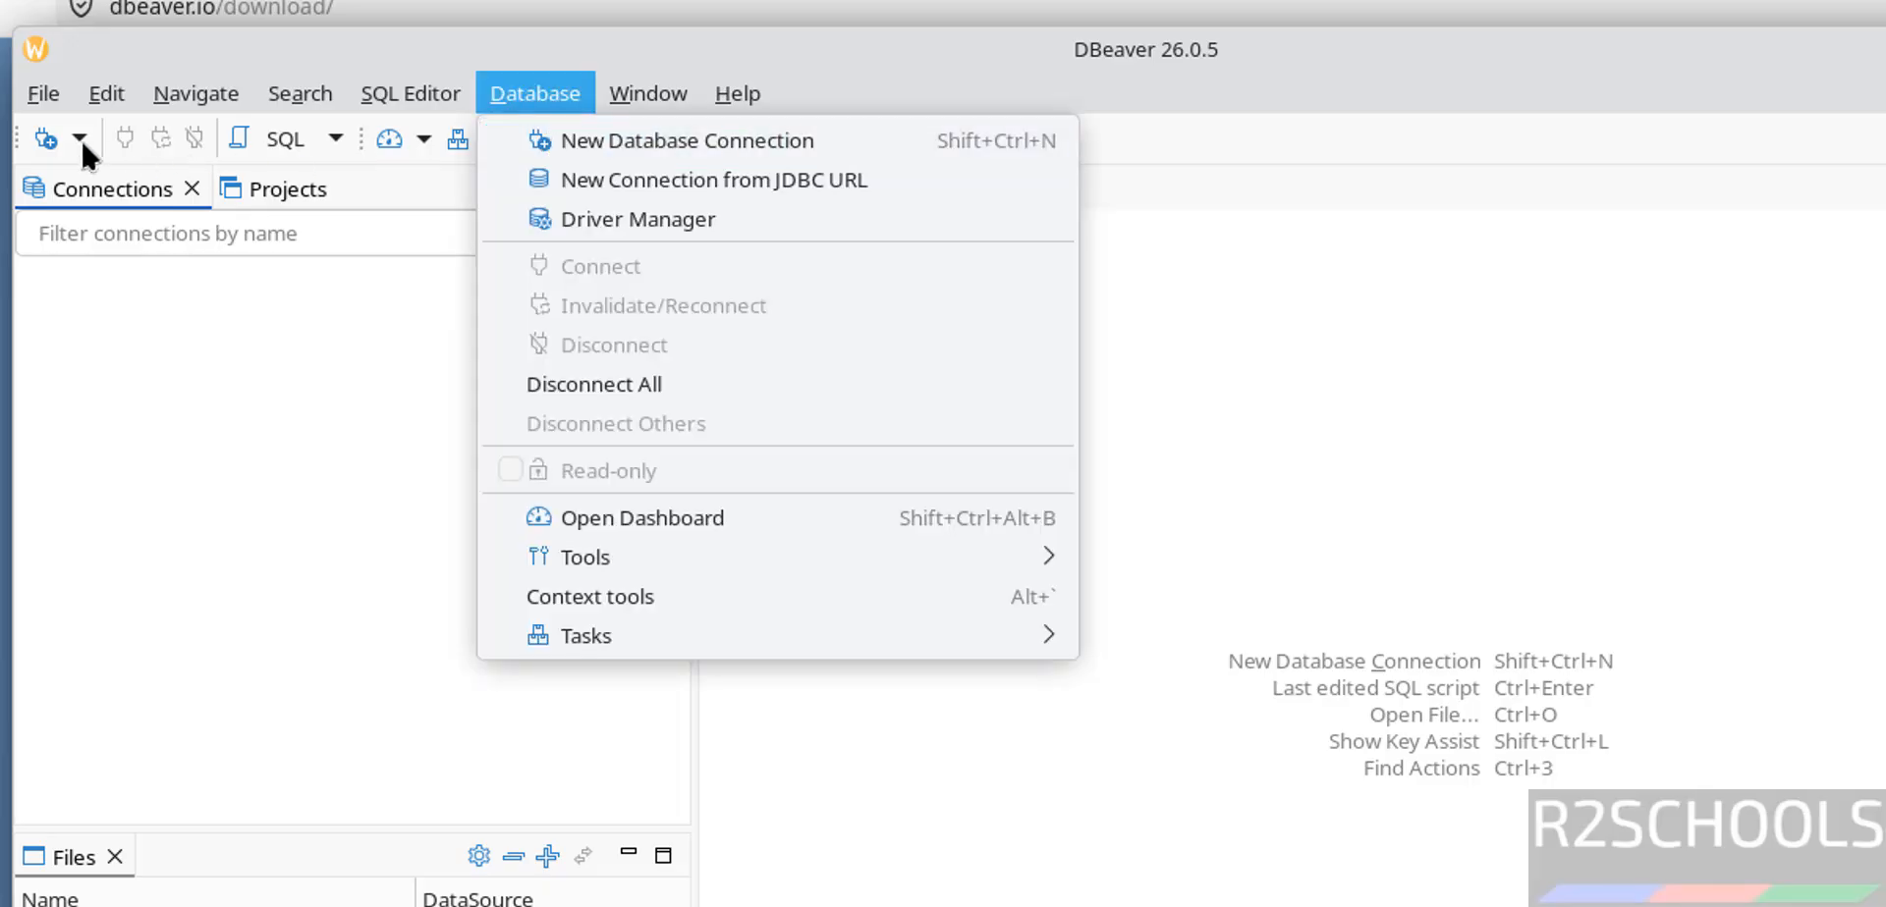
{"action": "left_click", "coordinate": [678, 141]}
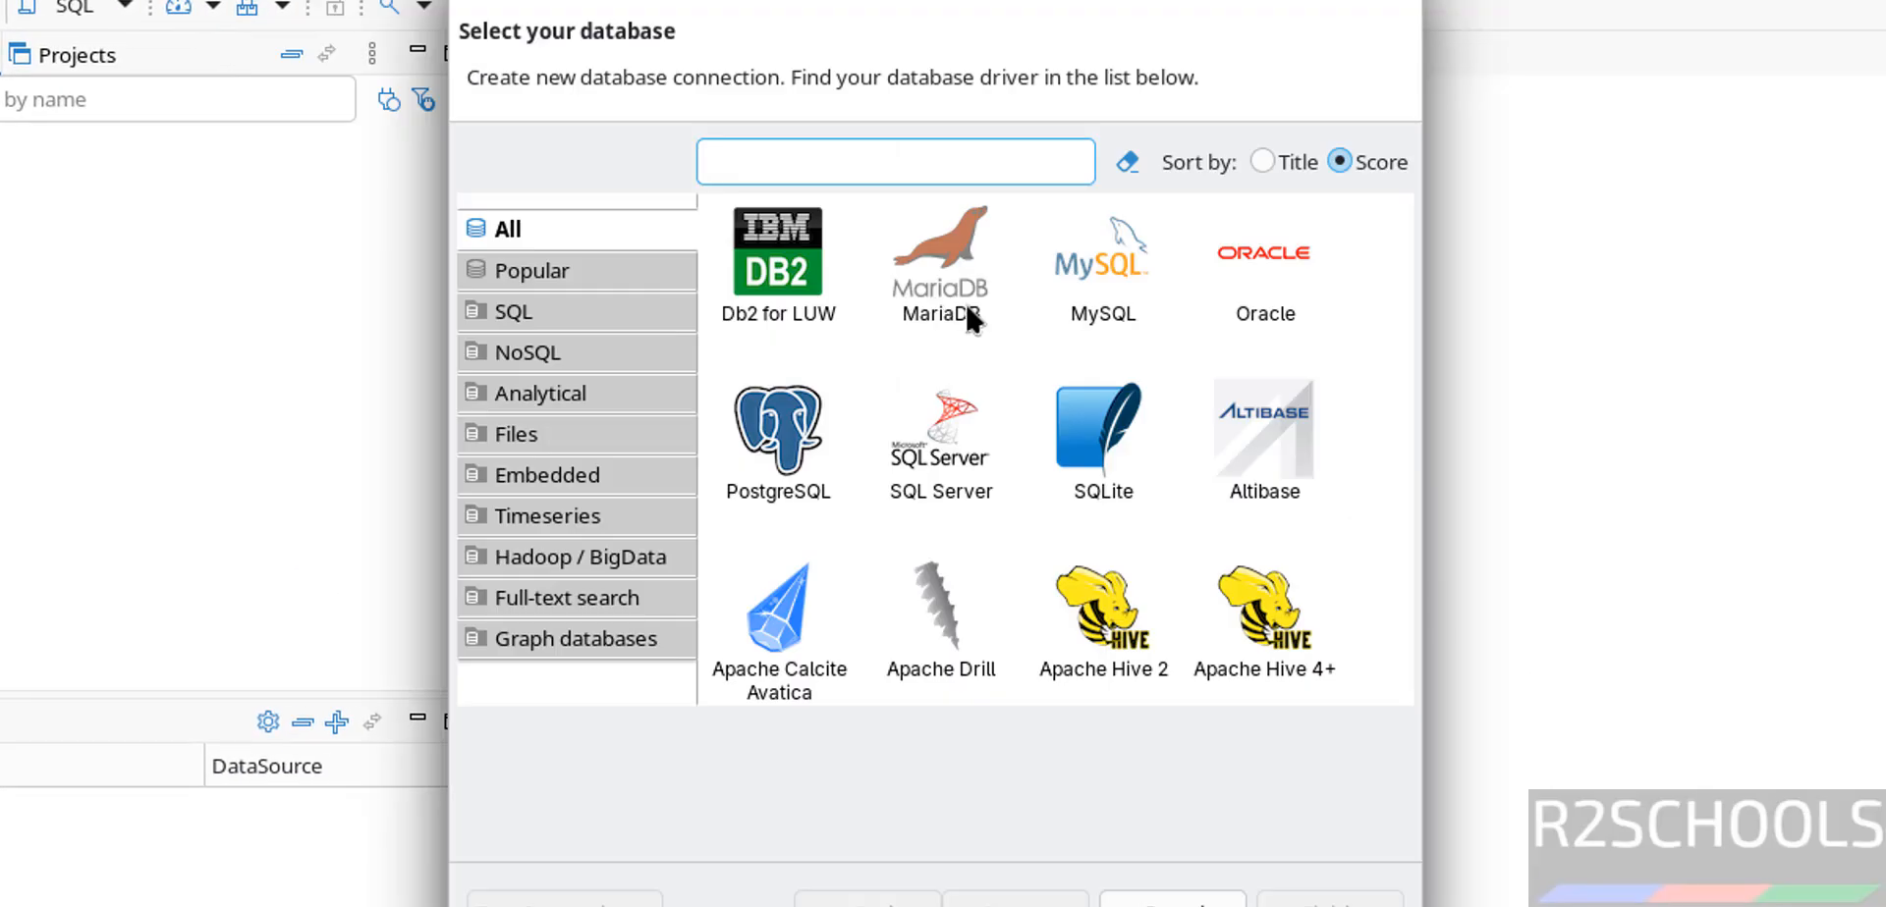
{"action": "left_click", "coordinate": [1092, 303]}
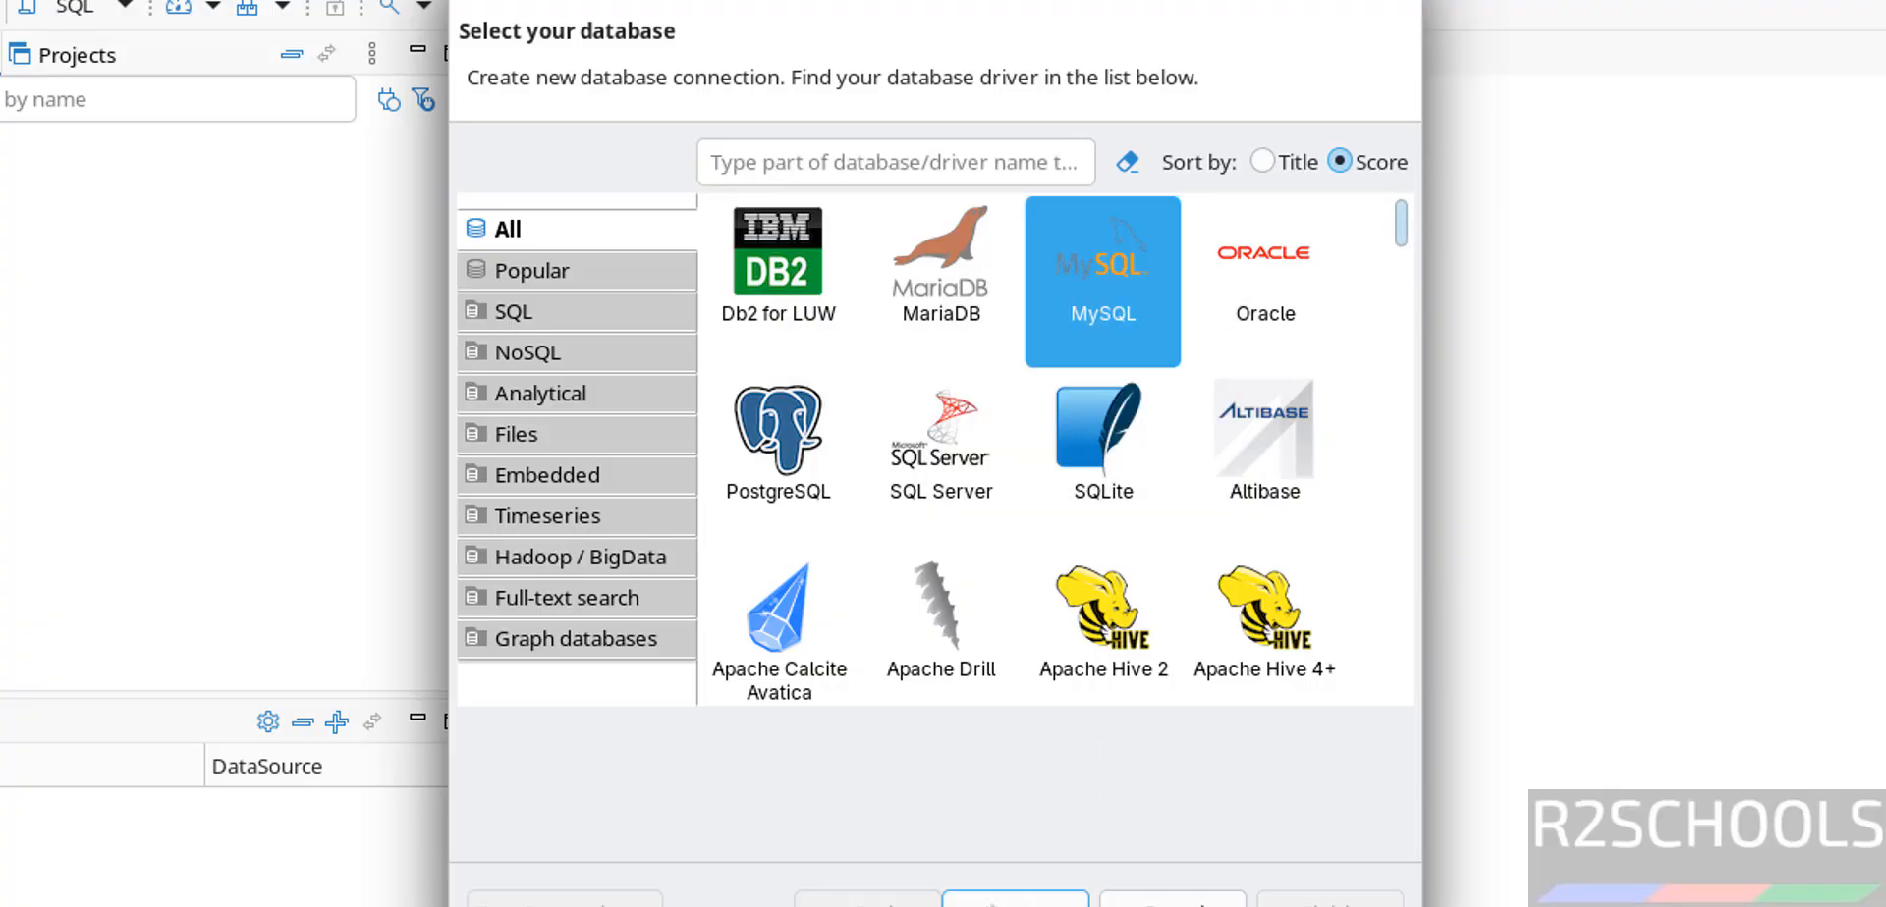
{"action": "left_click", "coordinate": [1041, 879]}
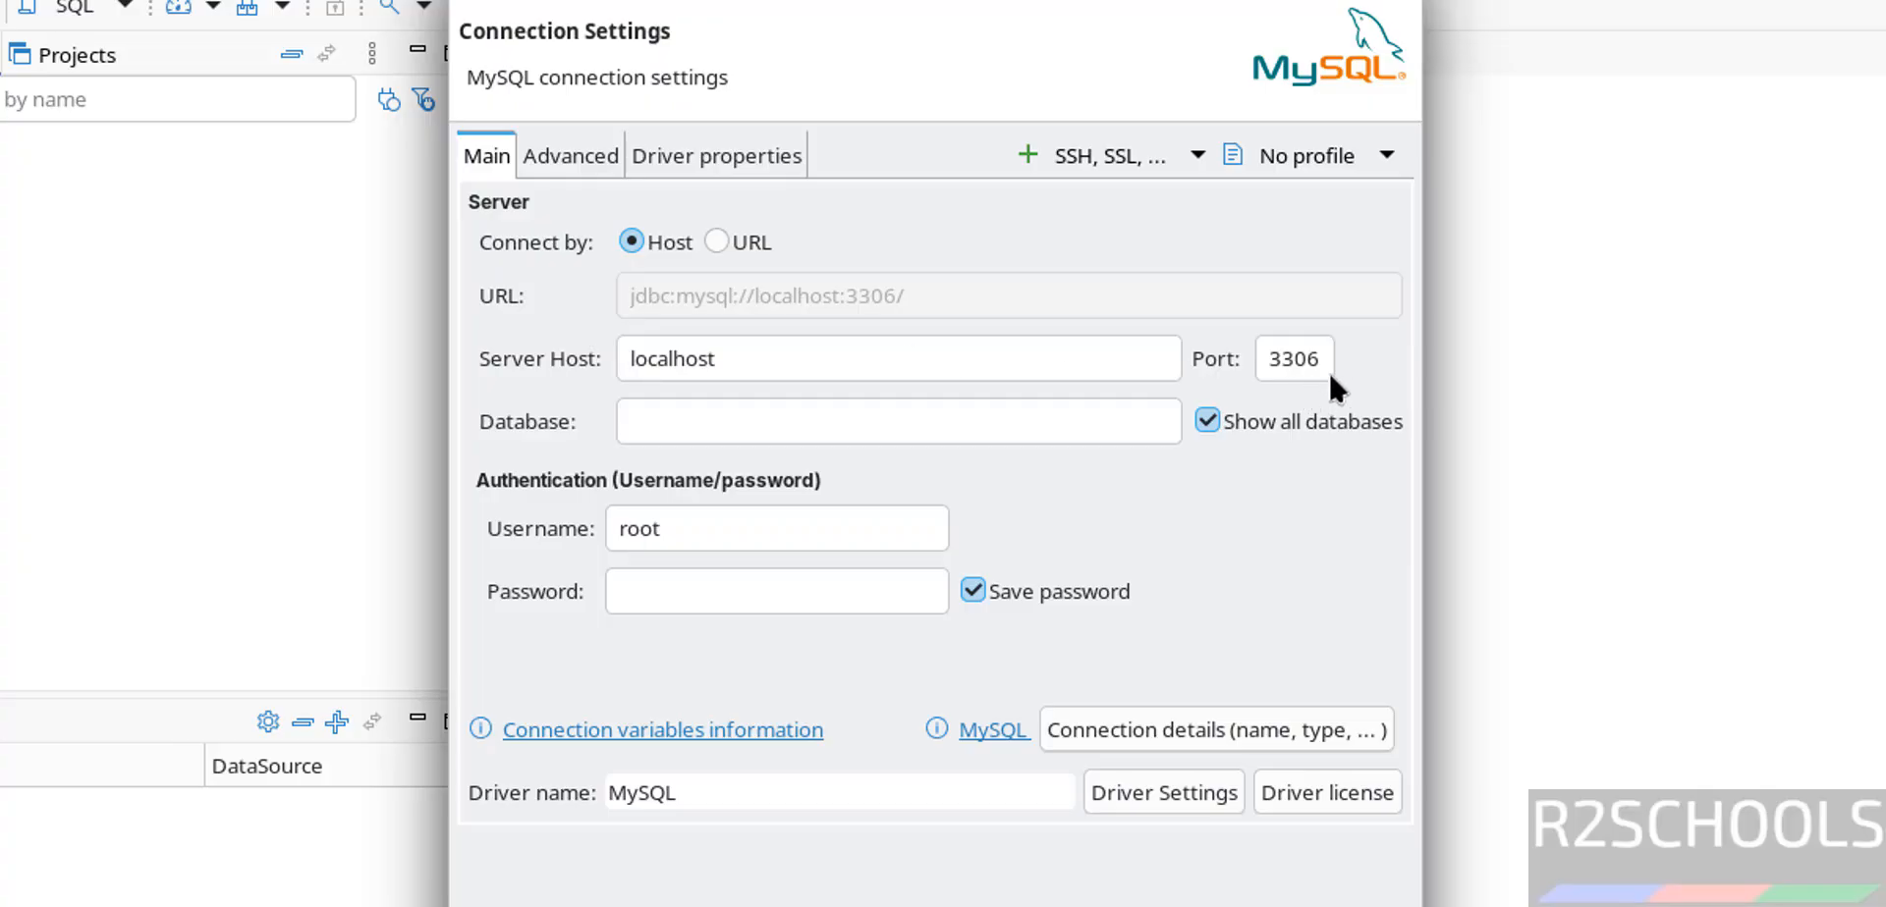
- Enter database 'bank' and the account password, then test the MySQL connection
{"action": "left_click", "coordinate": [750, 406]}
{"action": "type", "text": "b"}
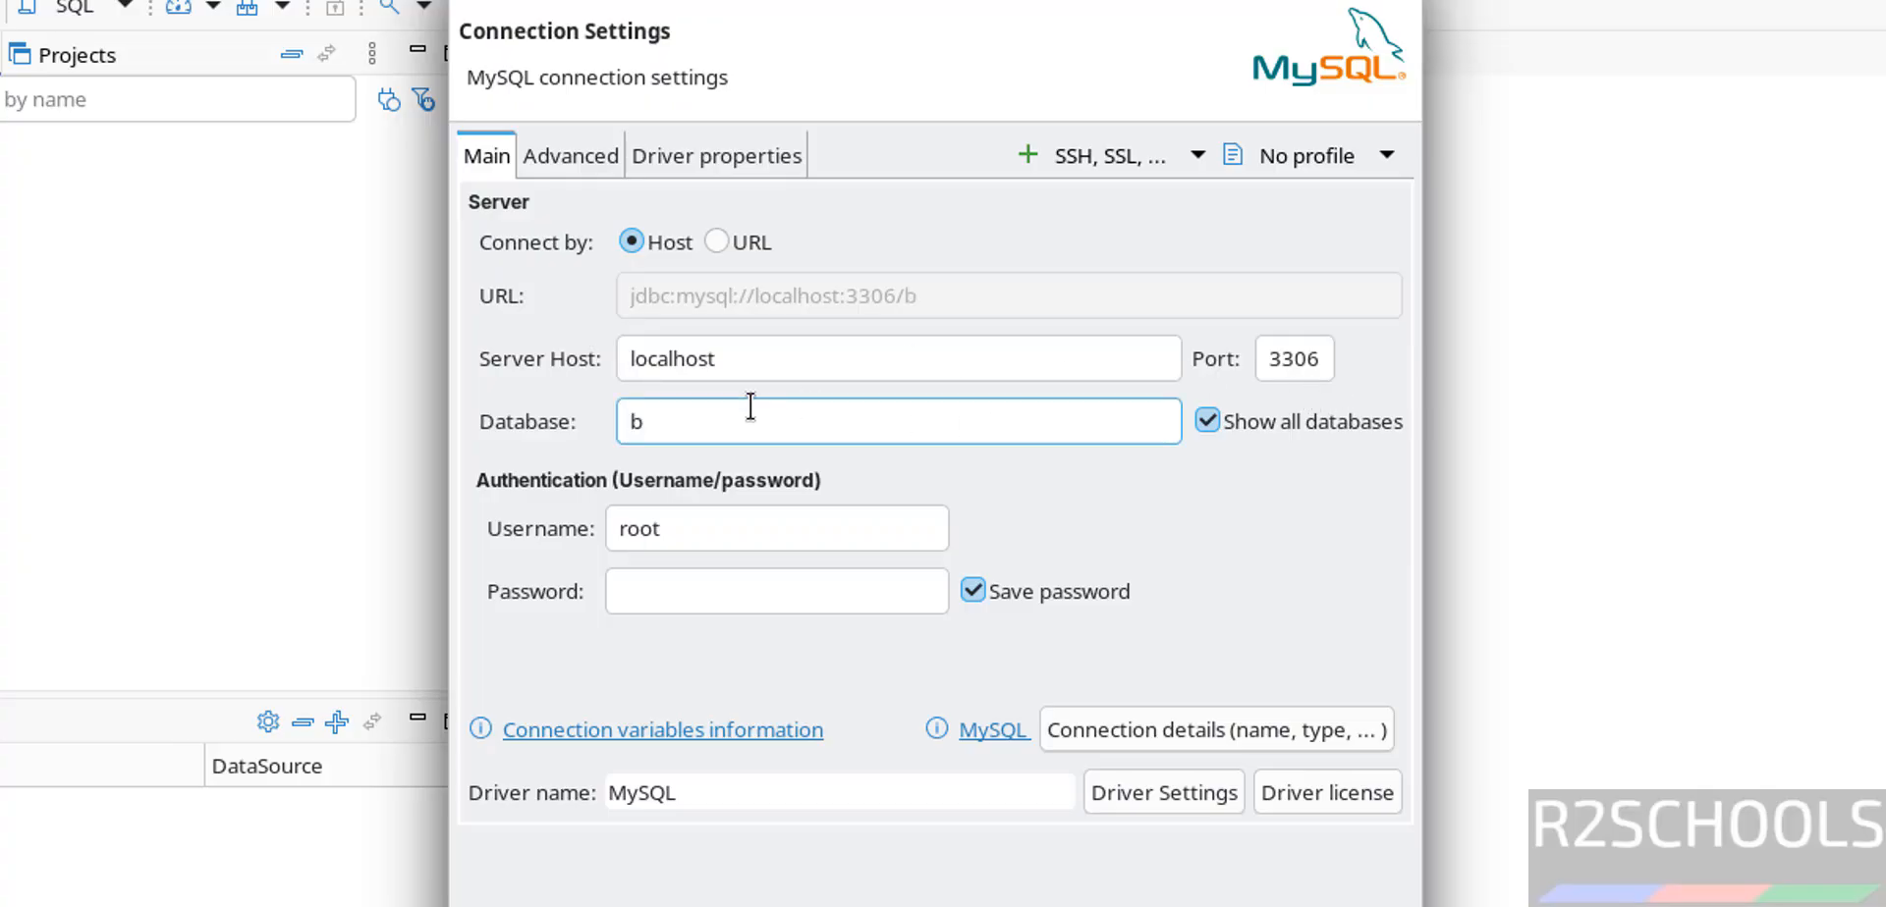
{"action": "type", "text": "ank"}
{"action": "left_click", "coordinate": [653, 605]}
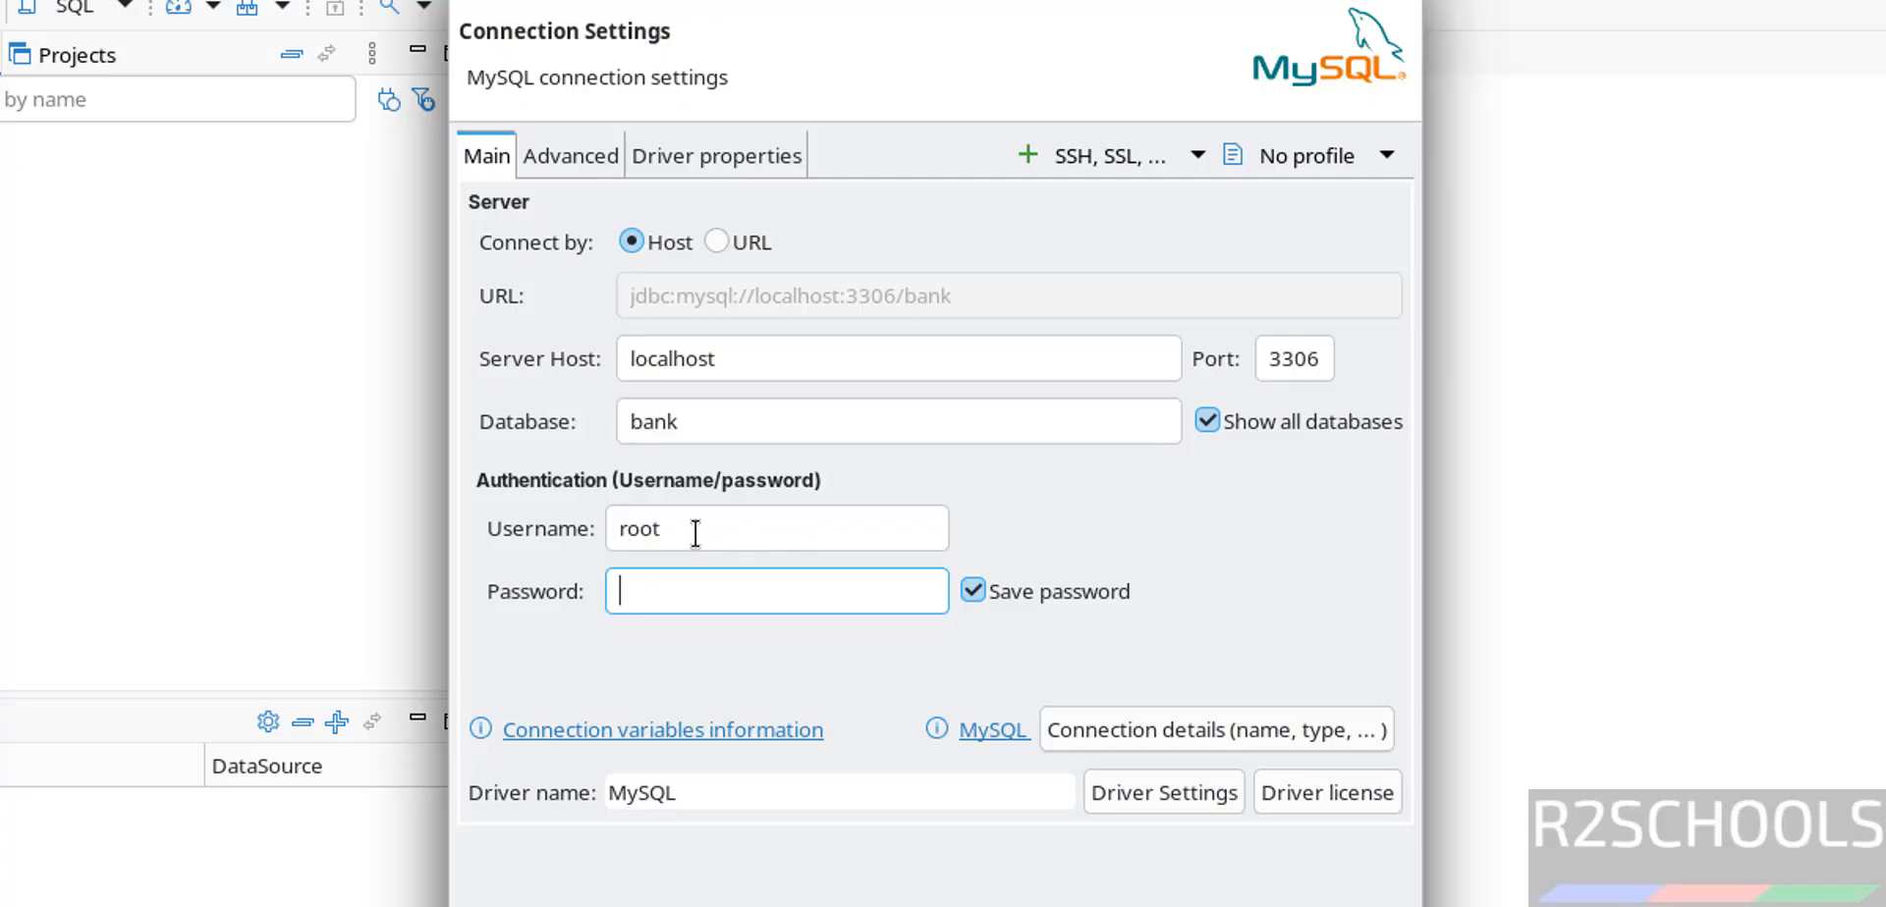
{"action": "left_click", "coordinate": [550, 904]}
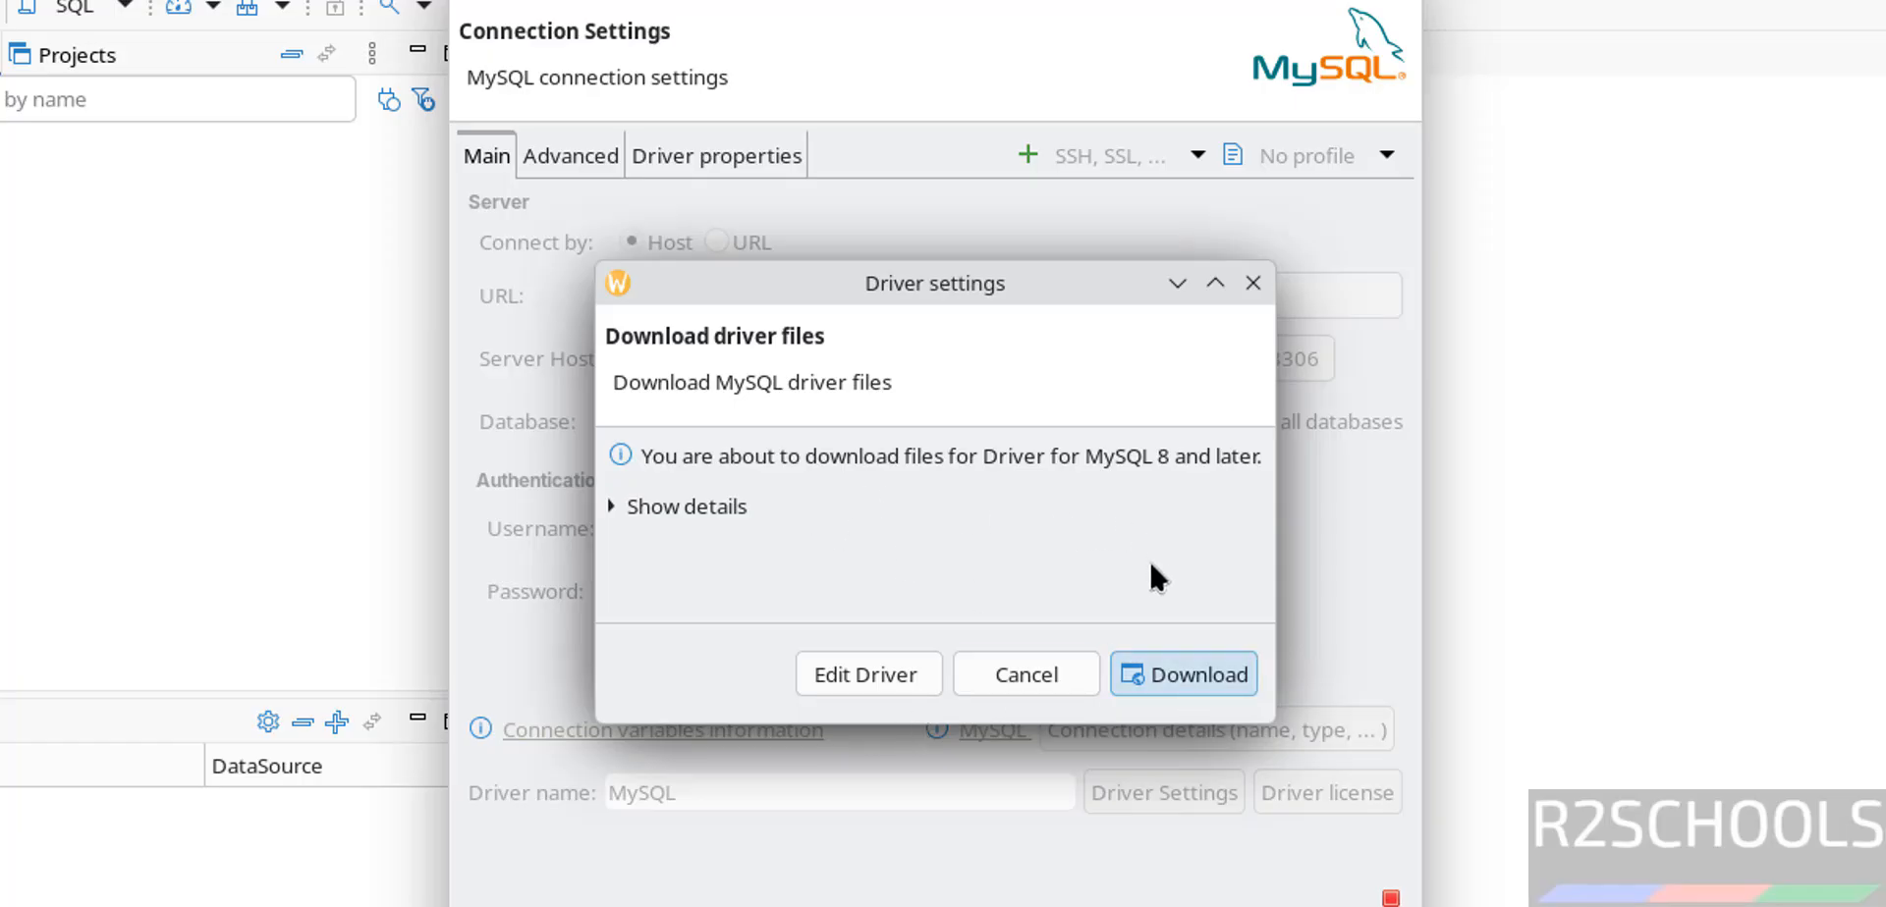
- Download the MySQL 8 driver, set allowPublicKeyRetrieval to TRUE, and retest the connection
{"action": "left_click", "coordinate": [1145, 669]}
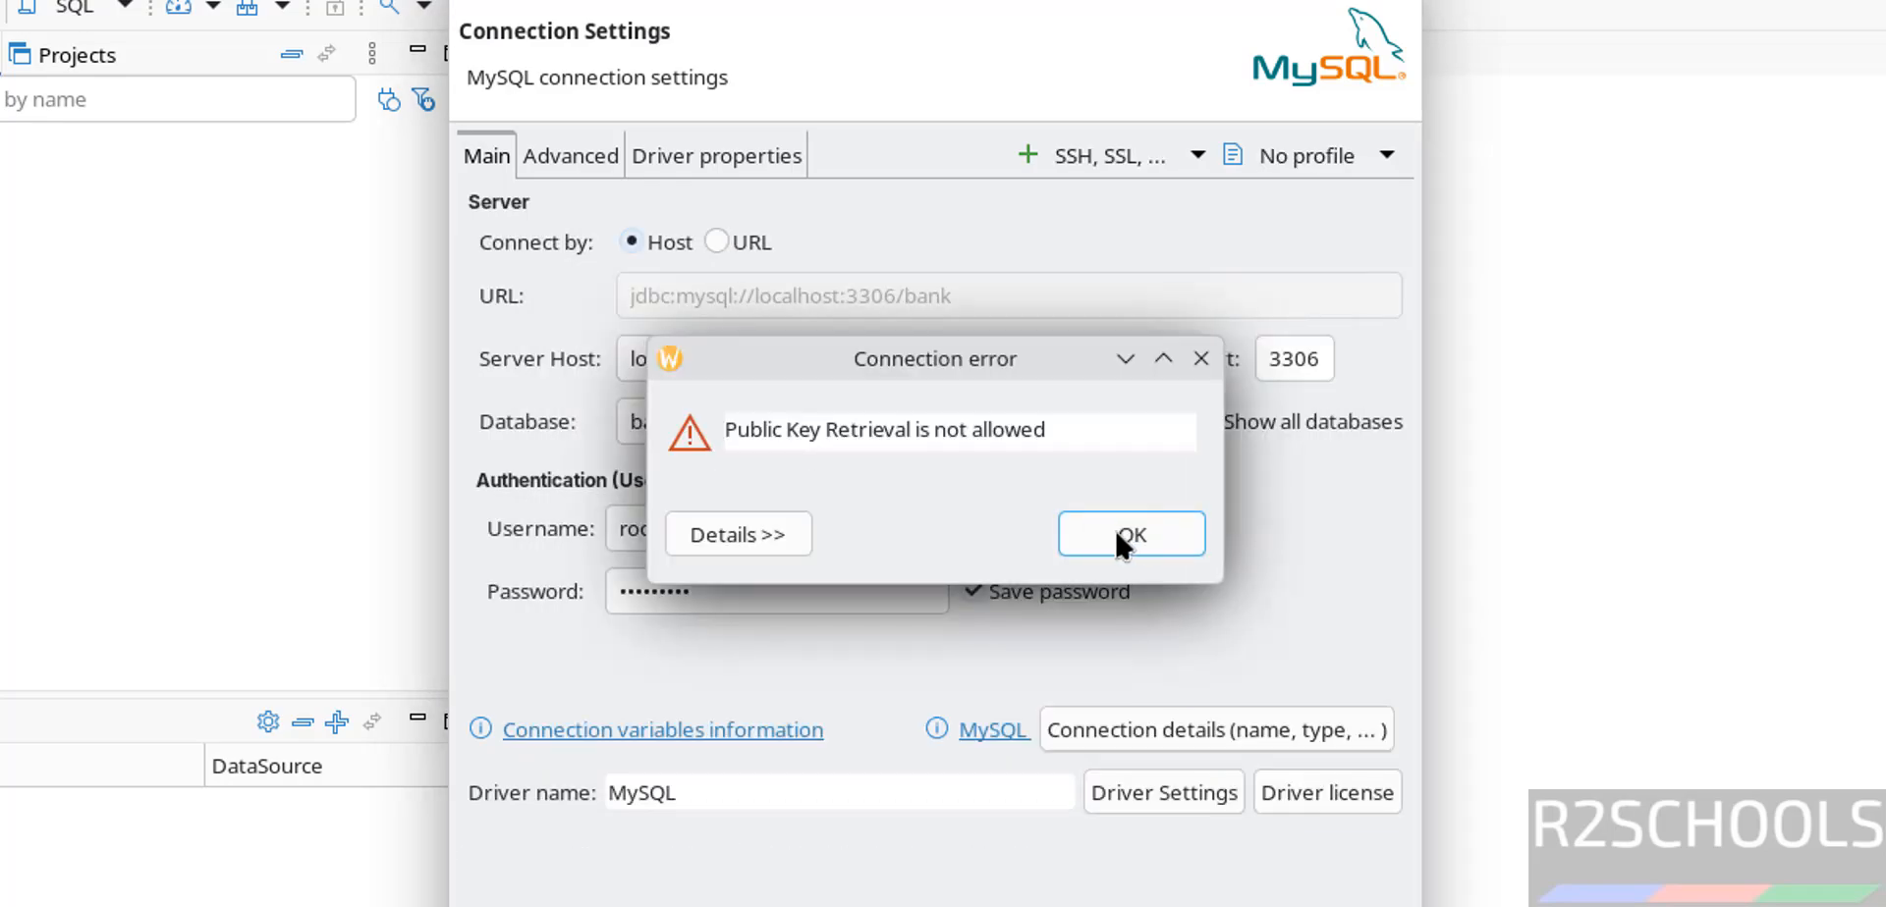
{"action": "left_click", "coordinate": [1119, 535]}
{"action": "left_click", "coordinate": [706, 152]}
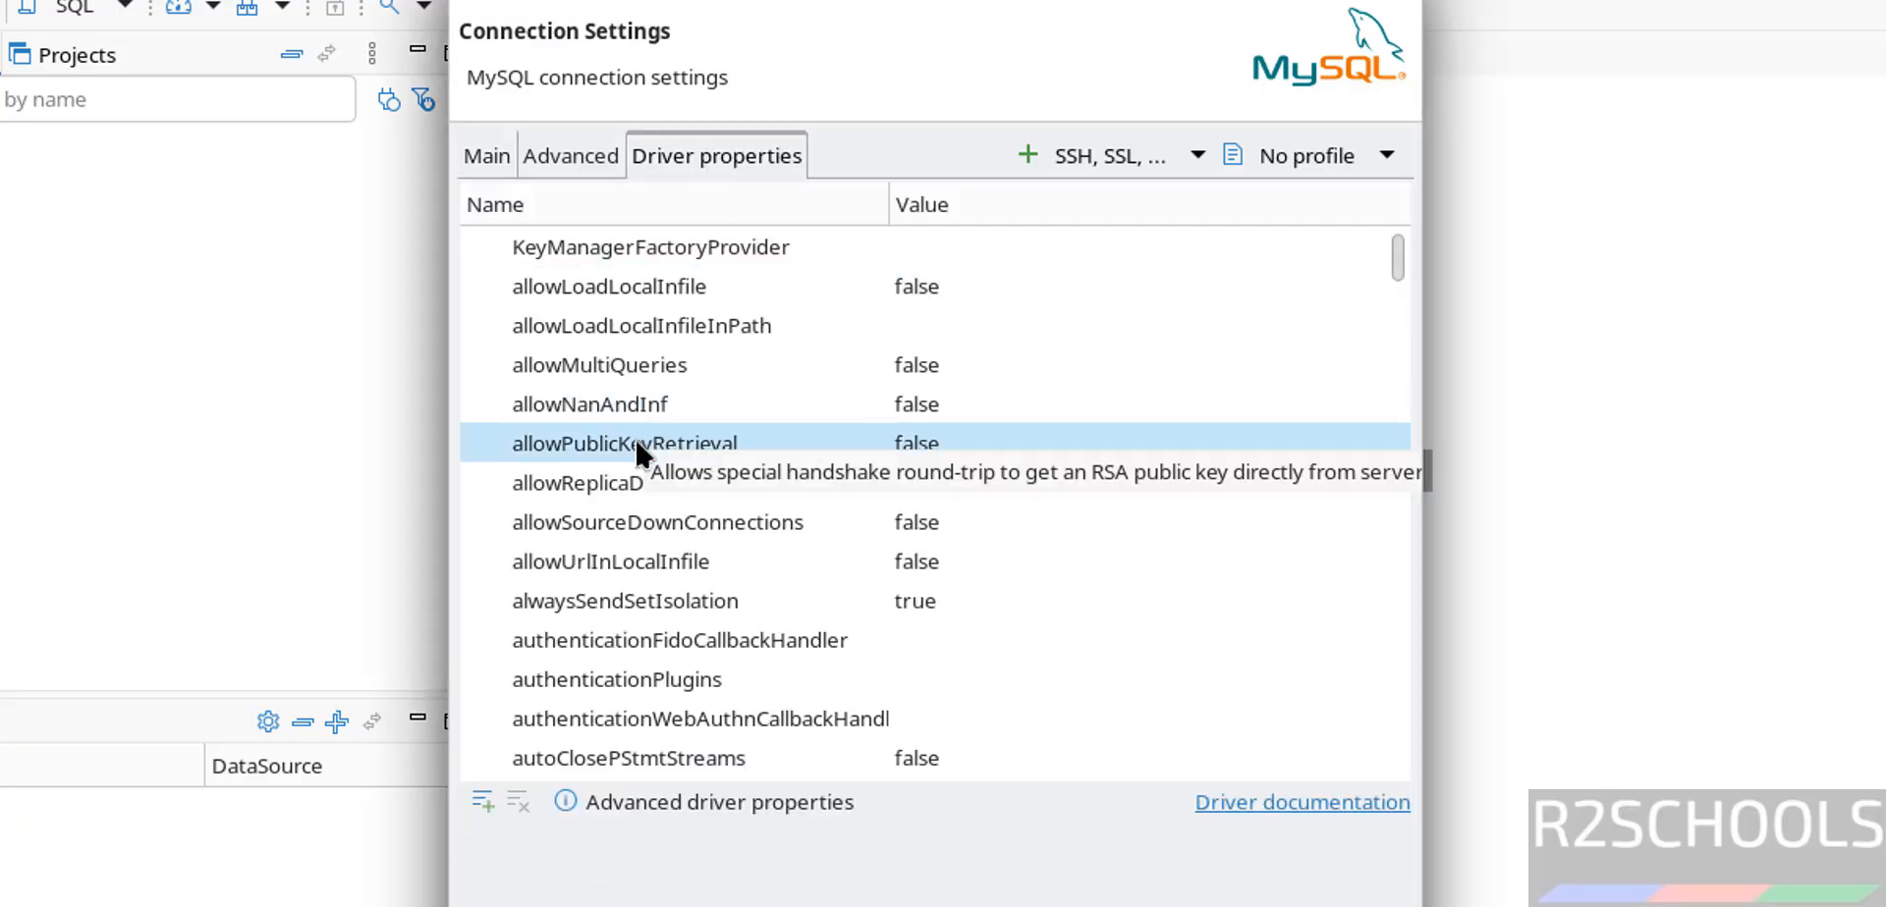
{"action": "left_click", "coordinate": [1053, 436]}
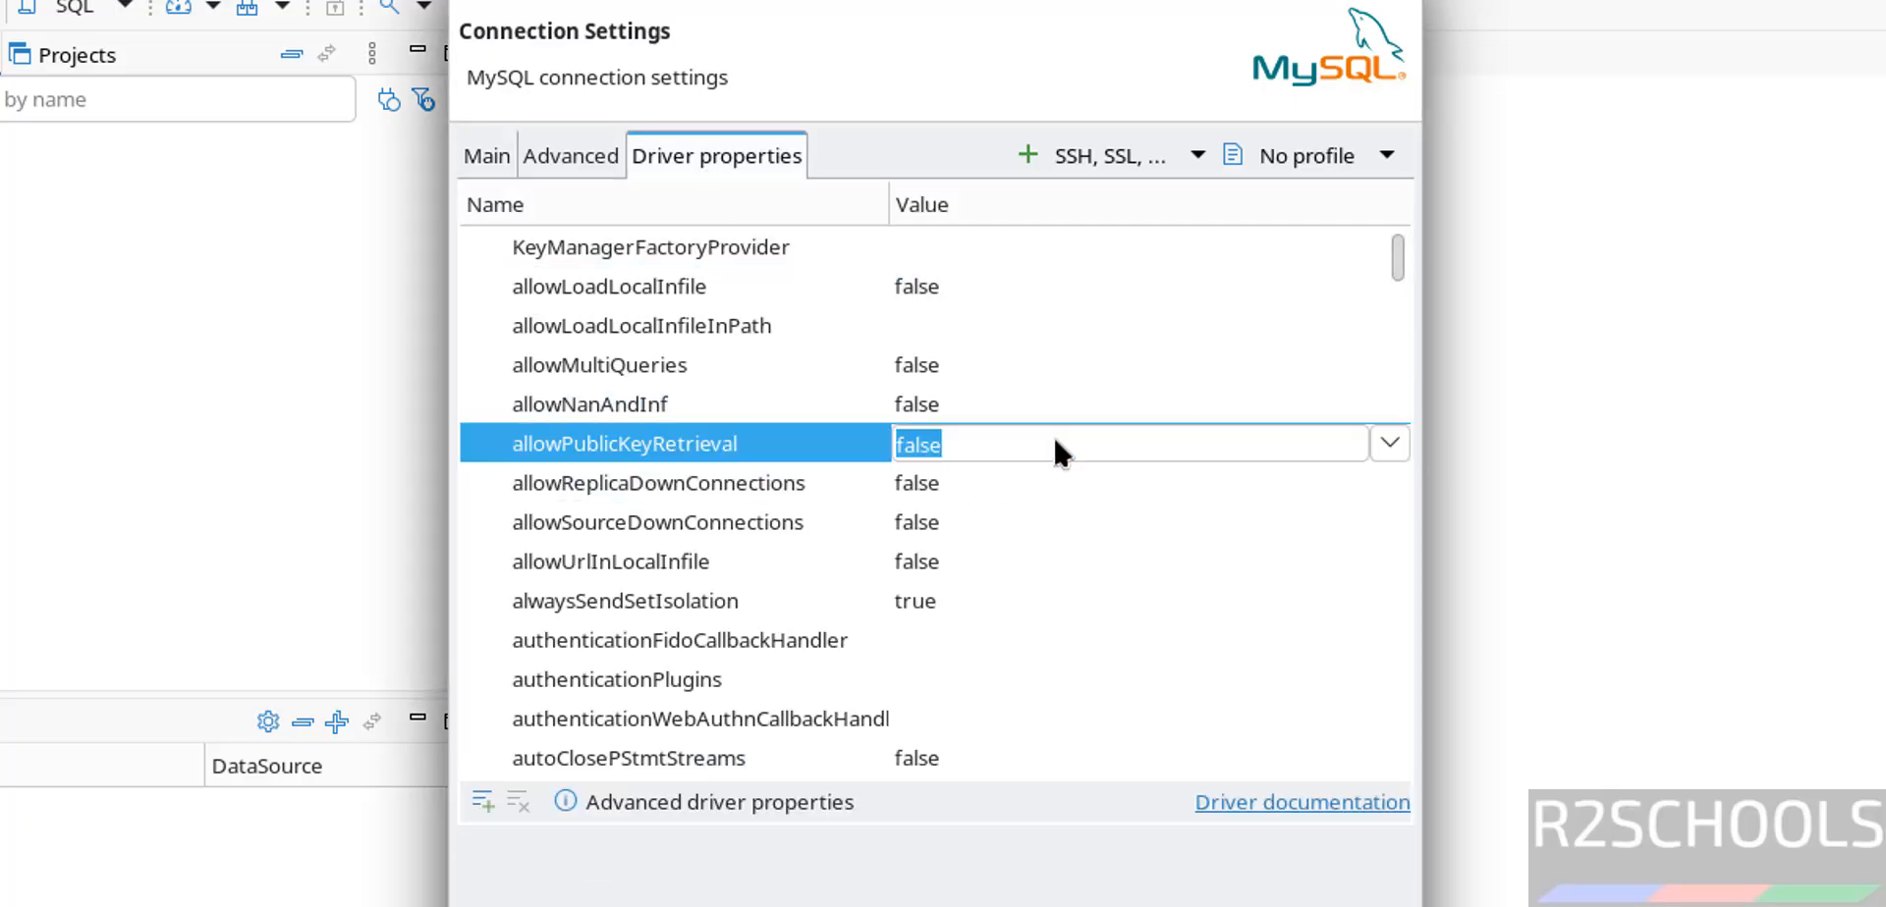
{"action": "scroll", "coordinate": [1380, 433], "scroll_direction": "down", "scroll_amount": 15}
{"action": "scroll", "coordinate": [1069, 410], "scroll_direction": "up", "scroll_amount": 15}
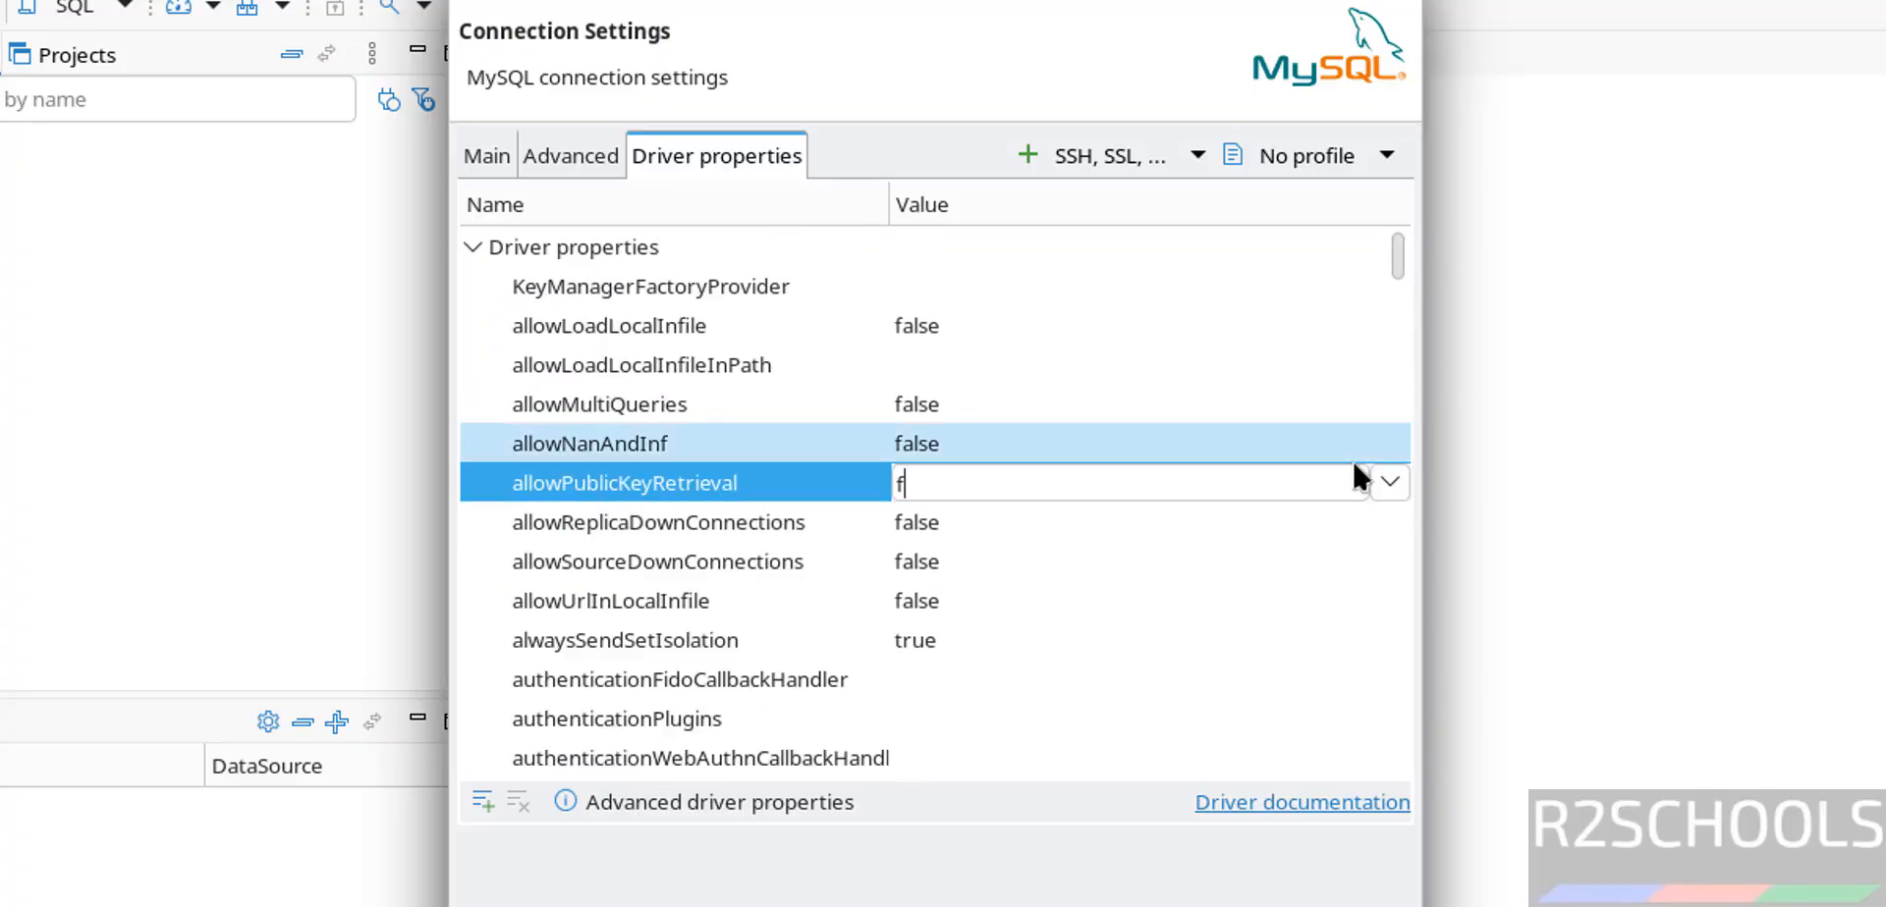
{"action": "left_click", "coordinate": [1388, 481]}
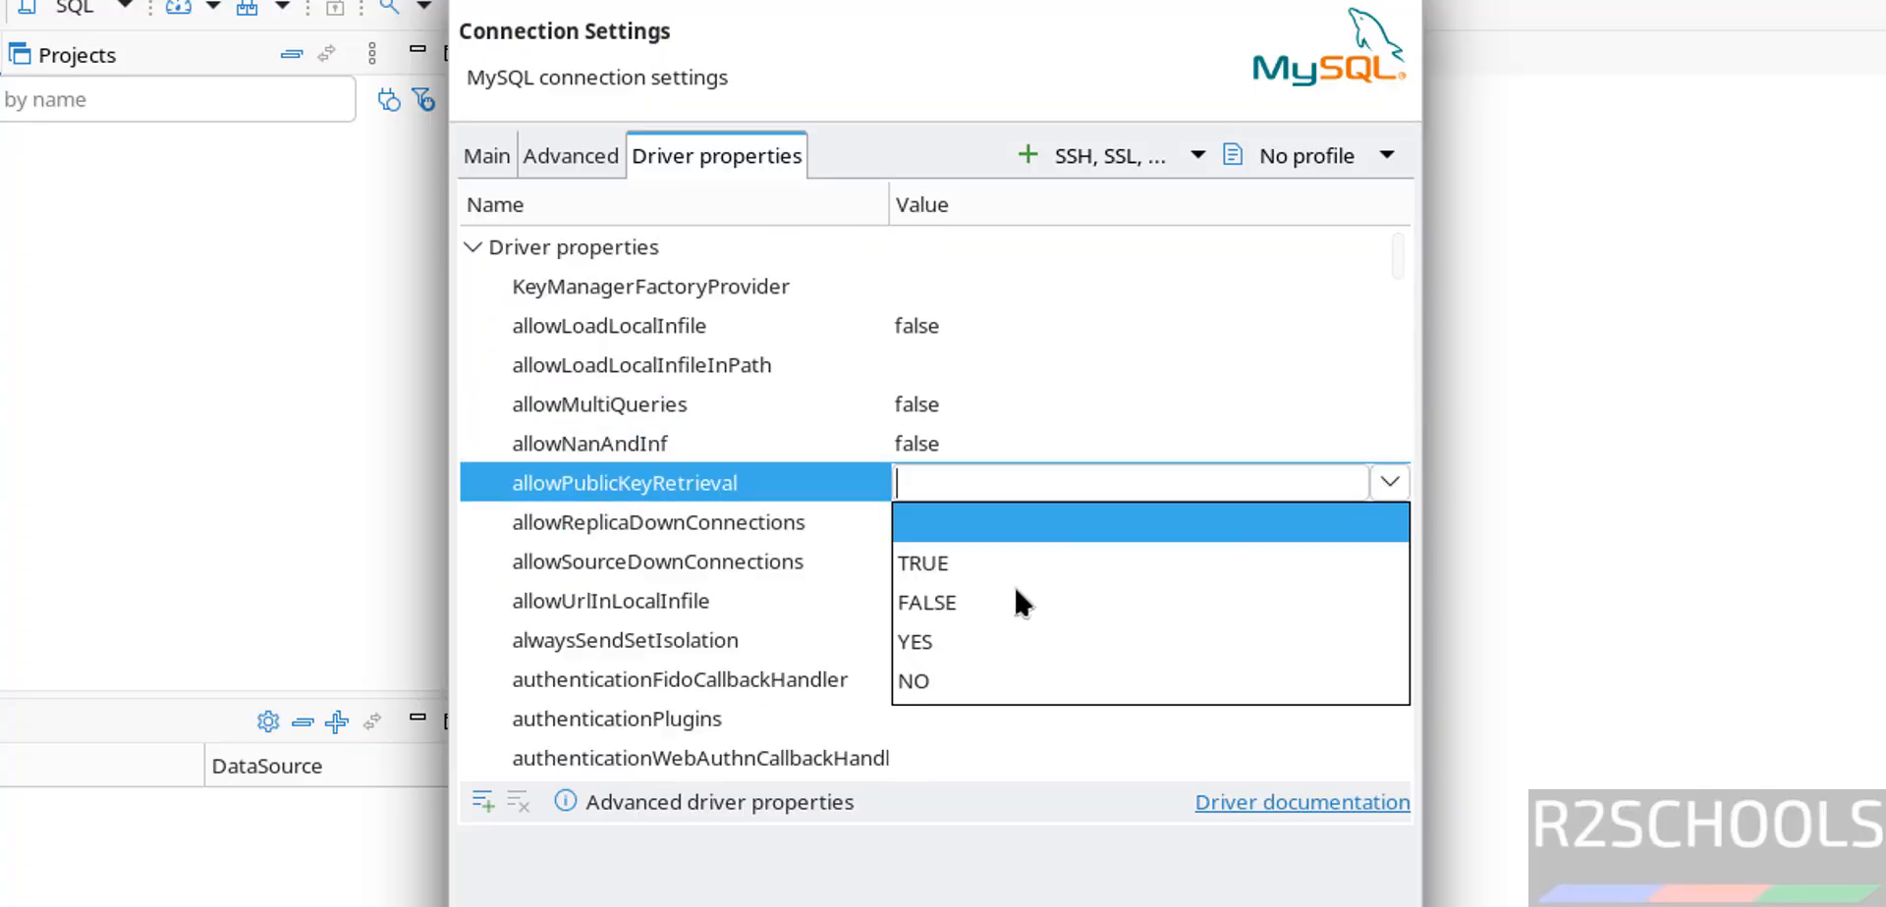
{"action": "left_click", "coordinate": [949, 565]}
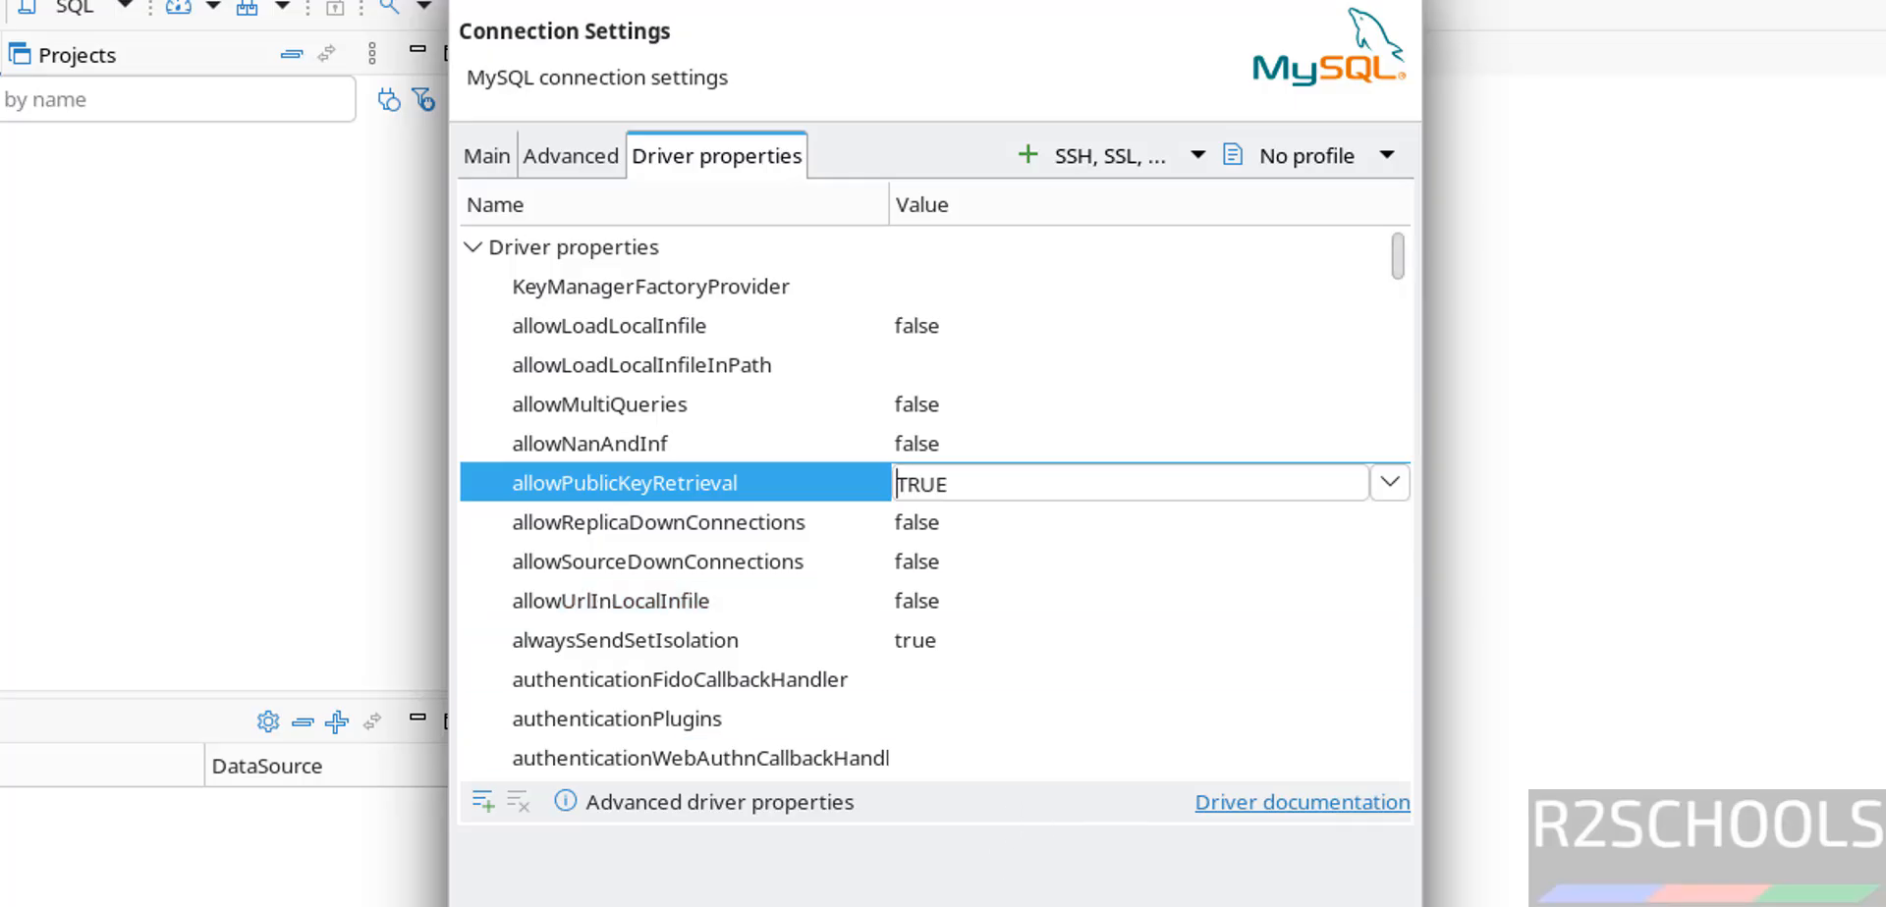
{"action": "left_click", "coordinate": [550, 905]}
- Retype the root password, pass the MySQL 8.4.9 connection test, and save the bank connection
{"action": "left_click", "coordinate": [1212, 535]}
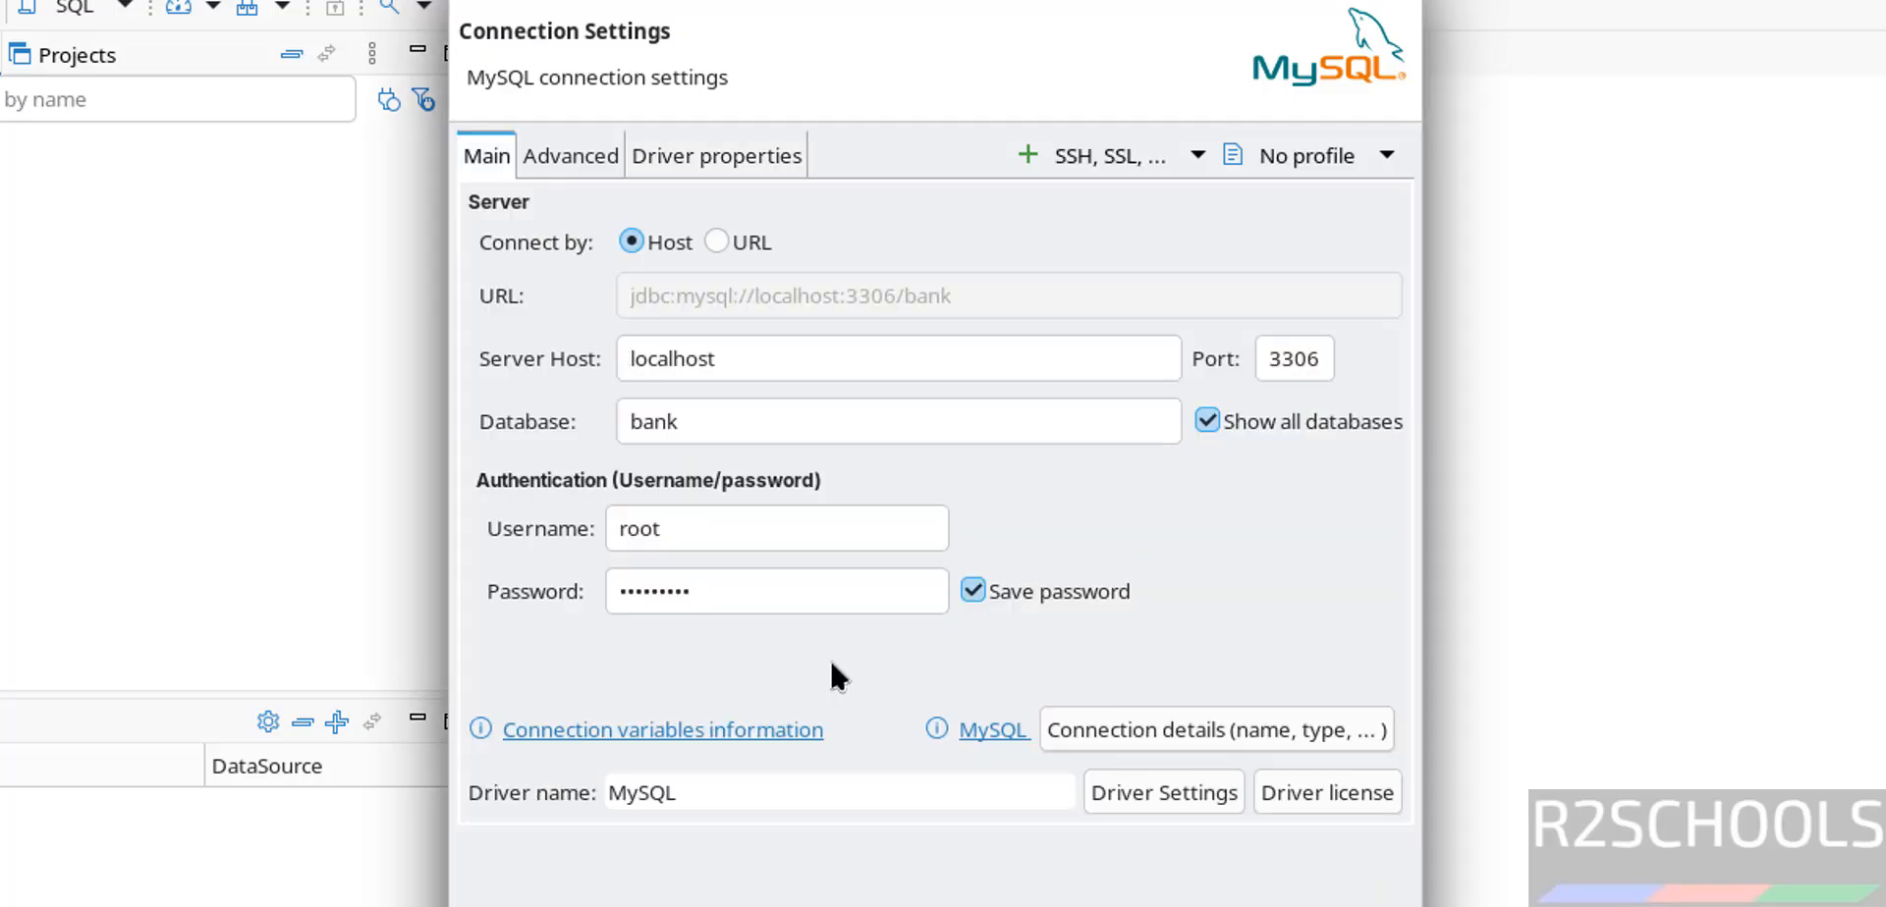
{"action": "left_click_drag", "start_coordinate": [727, 593], "coordinate": [380, 577]}
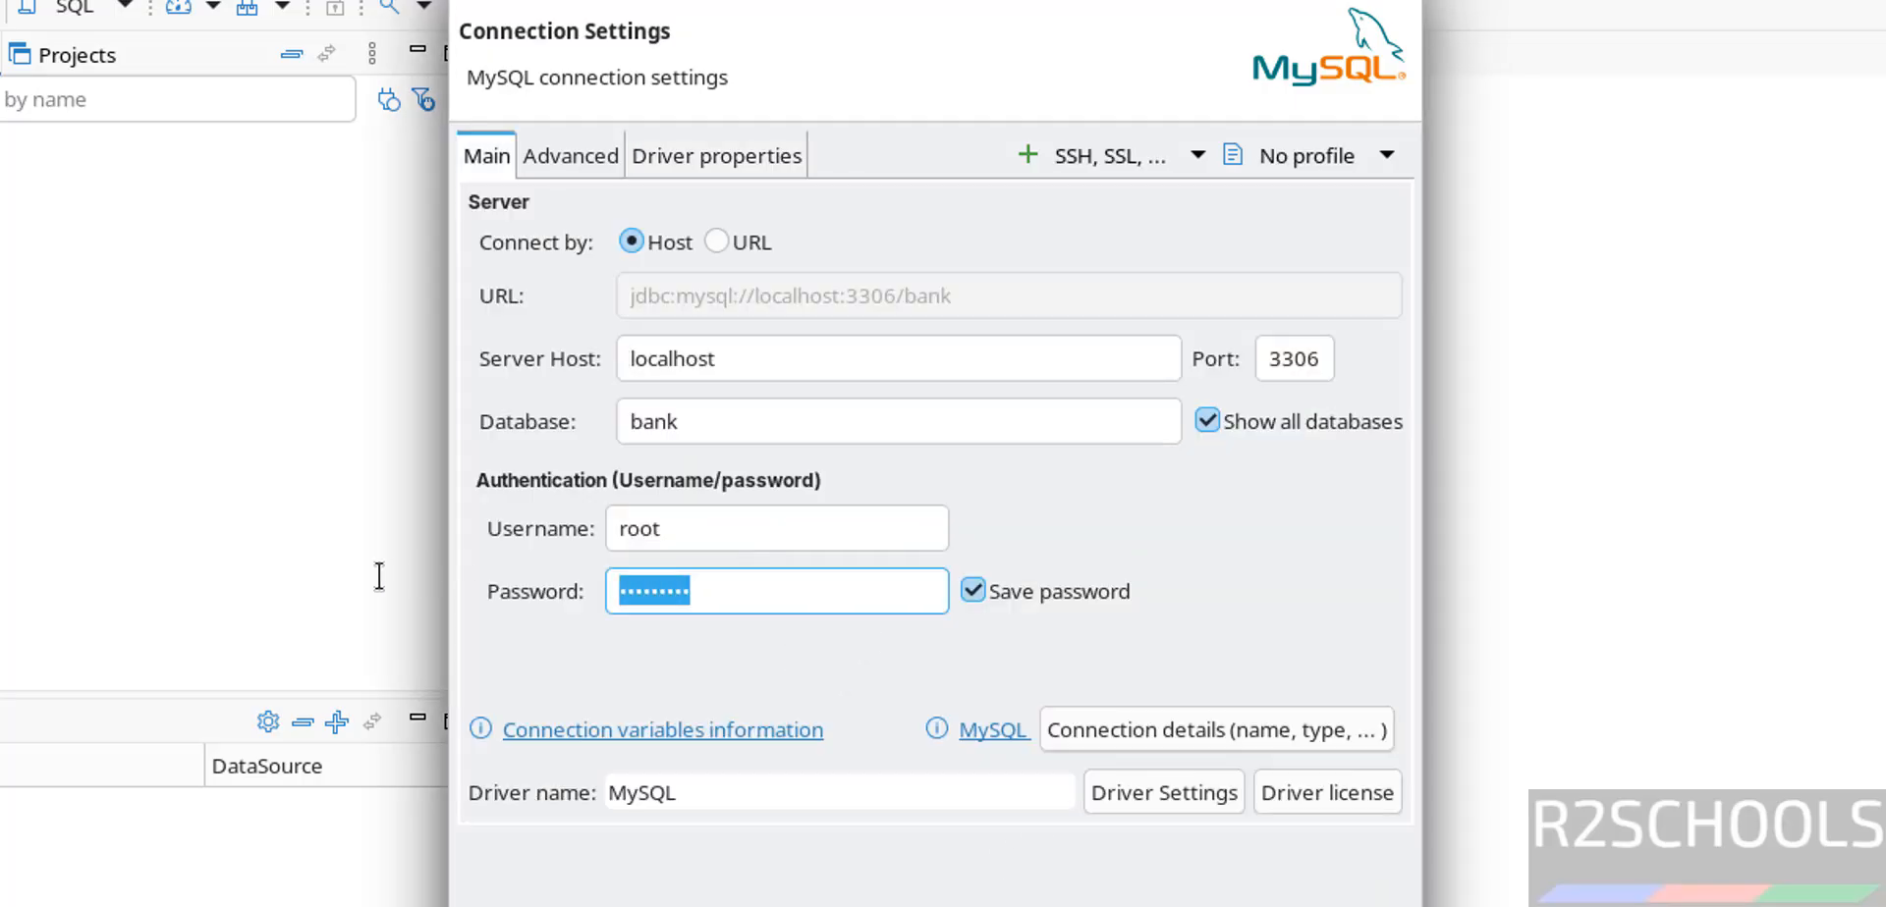
{"action": "type", "text": "•••••••••"}
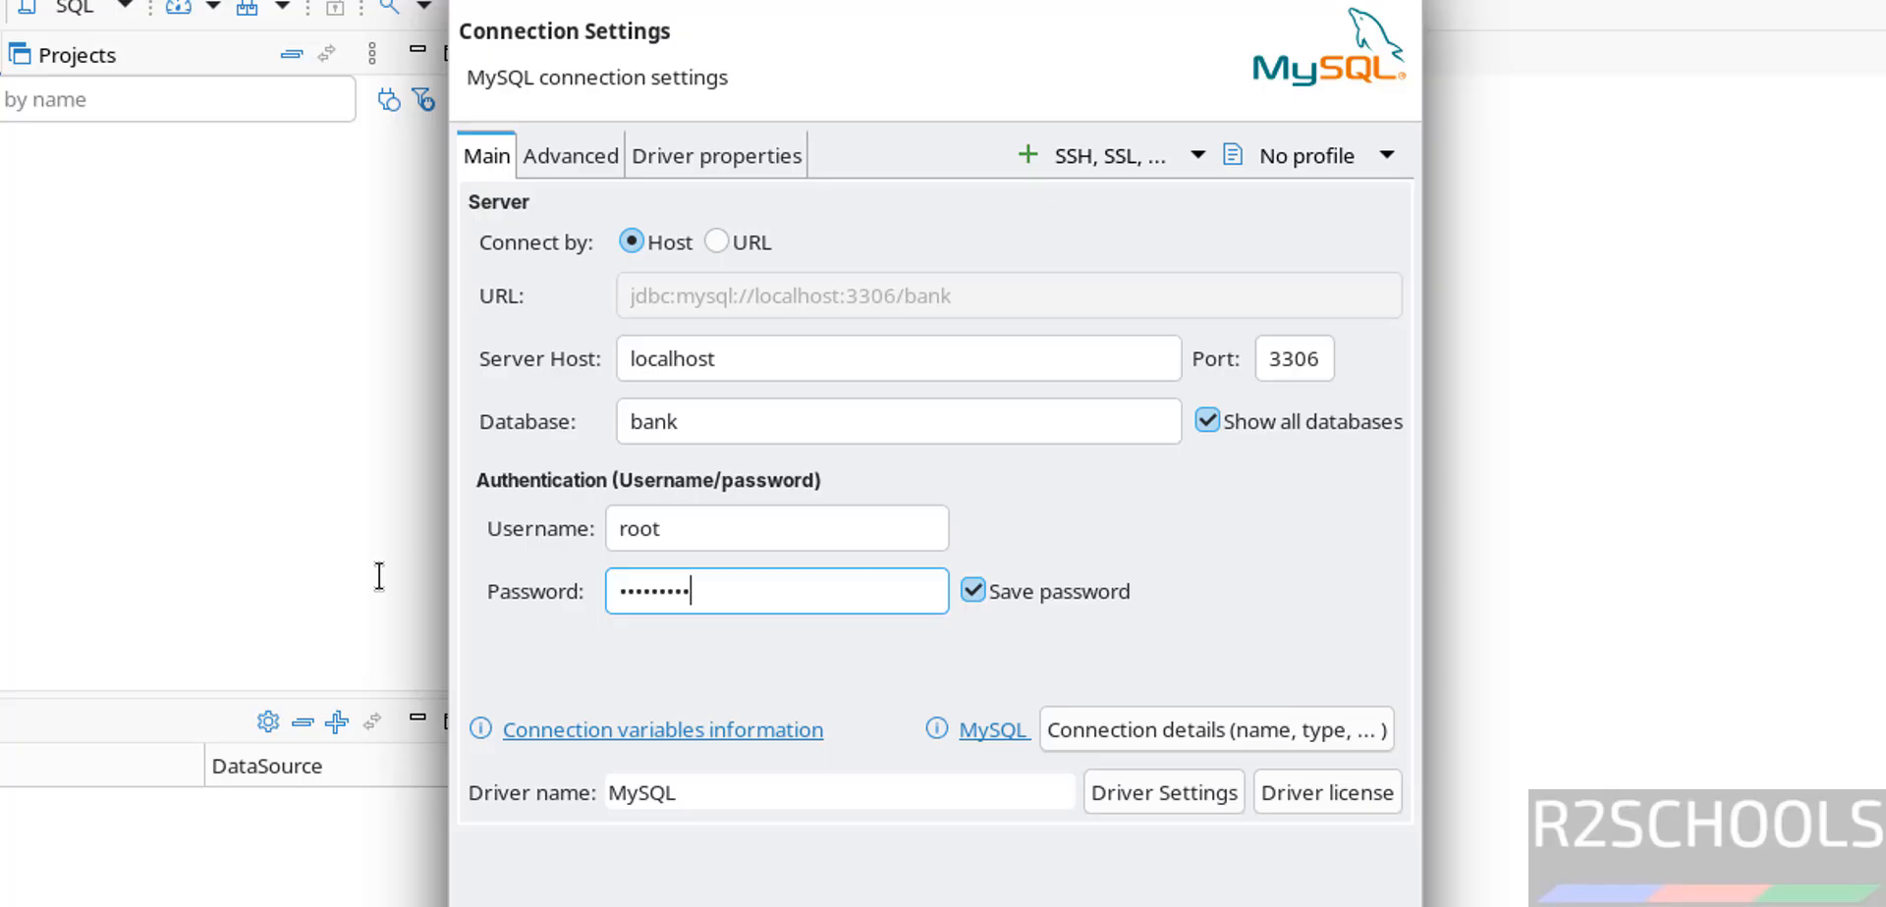
{"action": "left_click", "coordinate": [550, 903]}
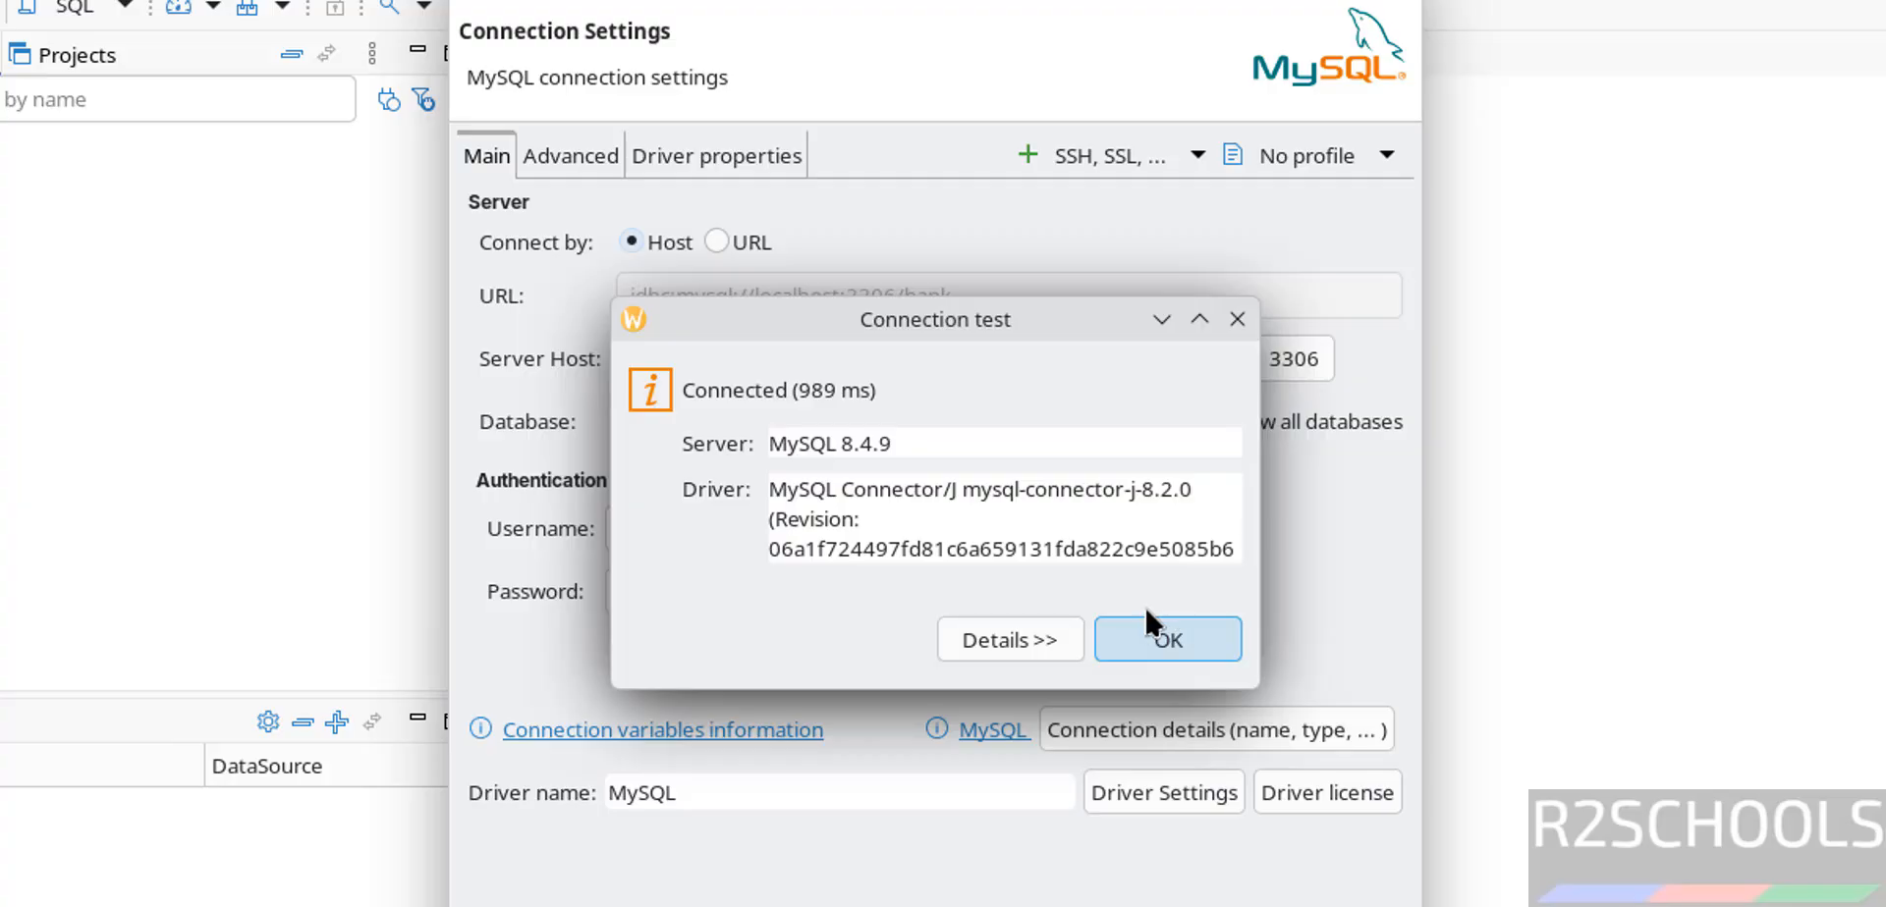
{"action": "left_click", "coordinate": [1147, 619]}
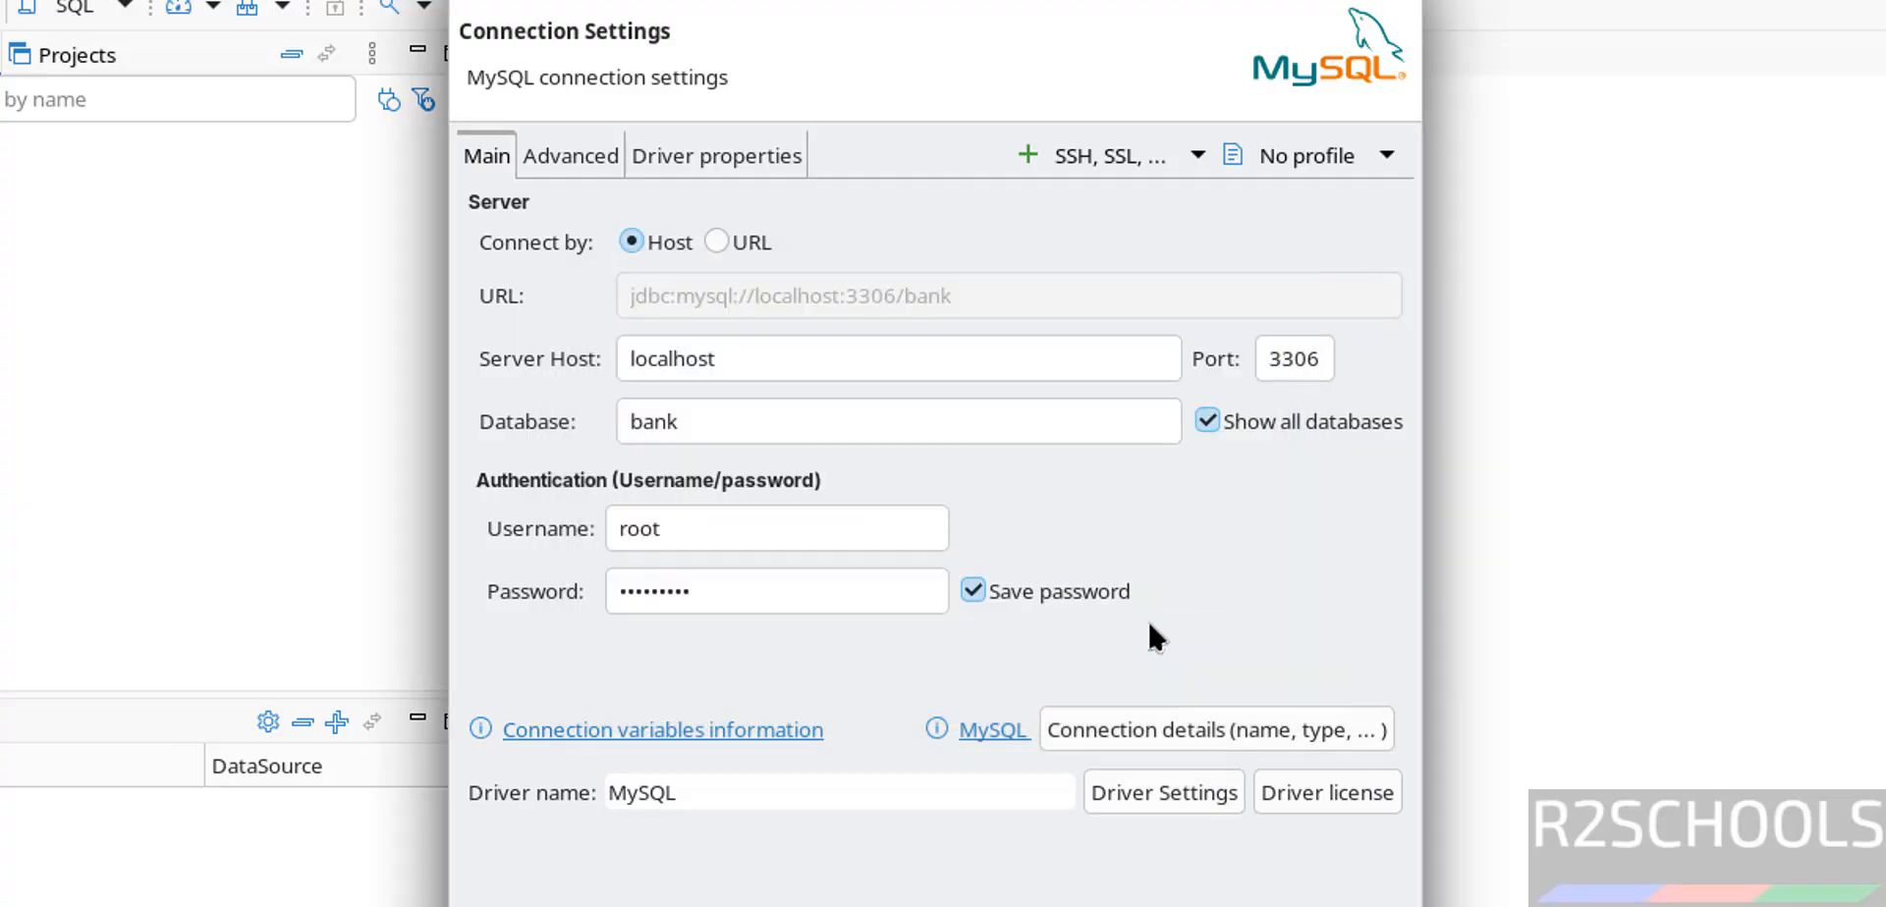
{"action": "left_click", "coordinate": [1341, 904]}
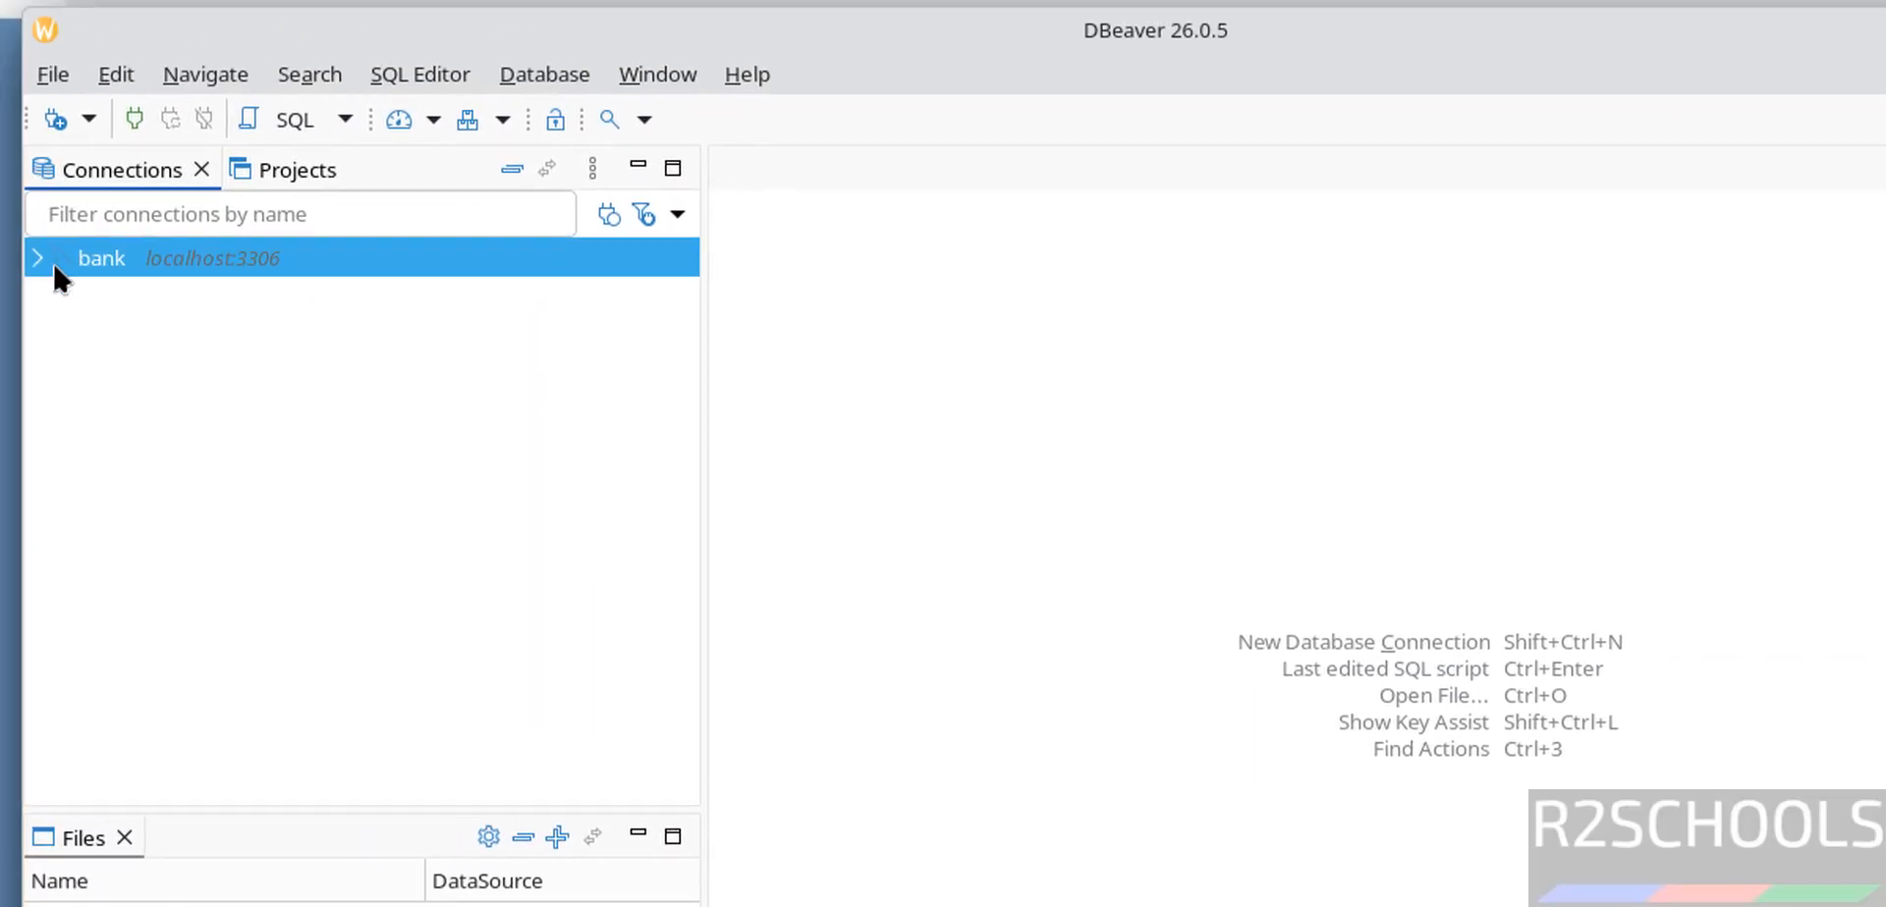
- Expand the bank connection and its Databases and Users nodes in the Database Navigator
{"action": "left_click", "coordinate": [1, 237]}
{"action": "left_click", "coordinate": [51, 296]}
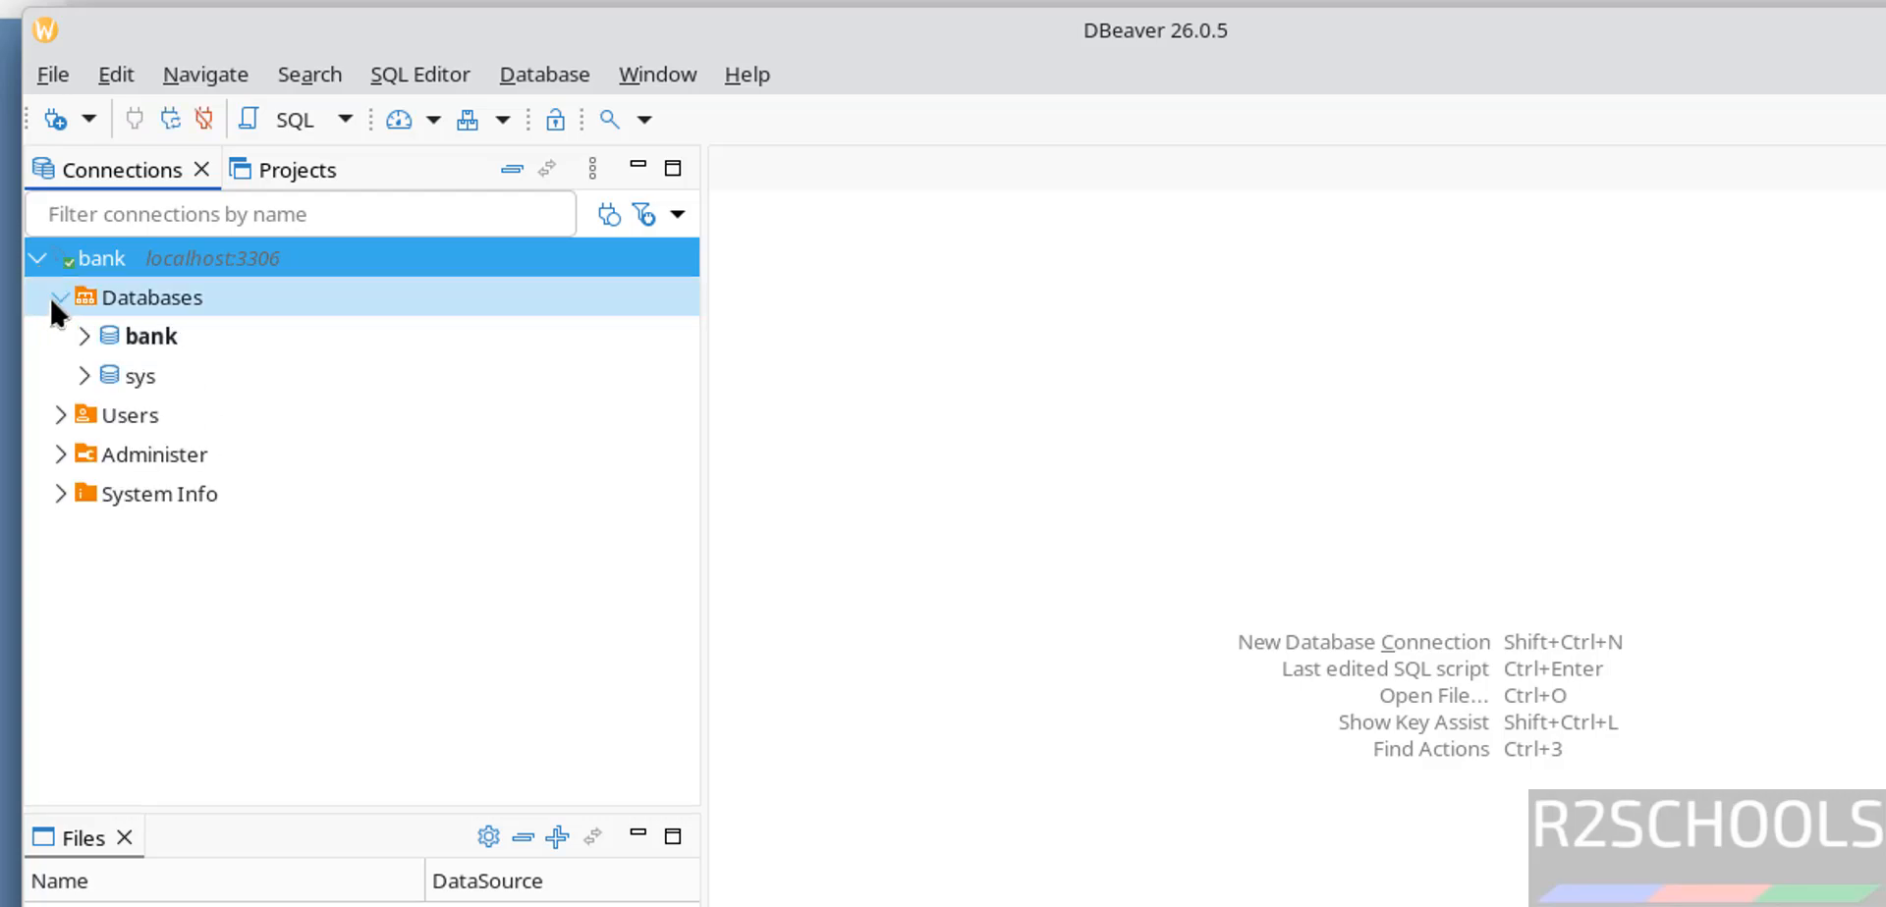
{"action": "left_click", "coordinate": [51, 415]}
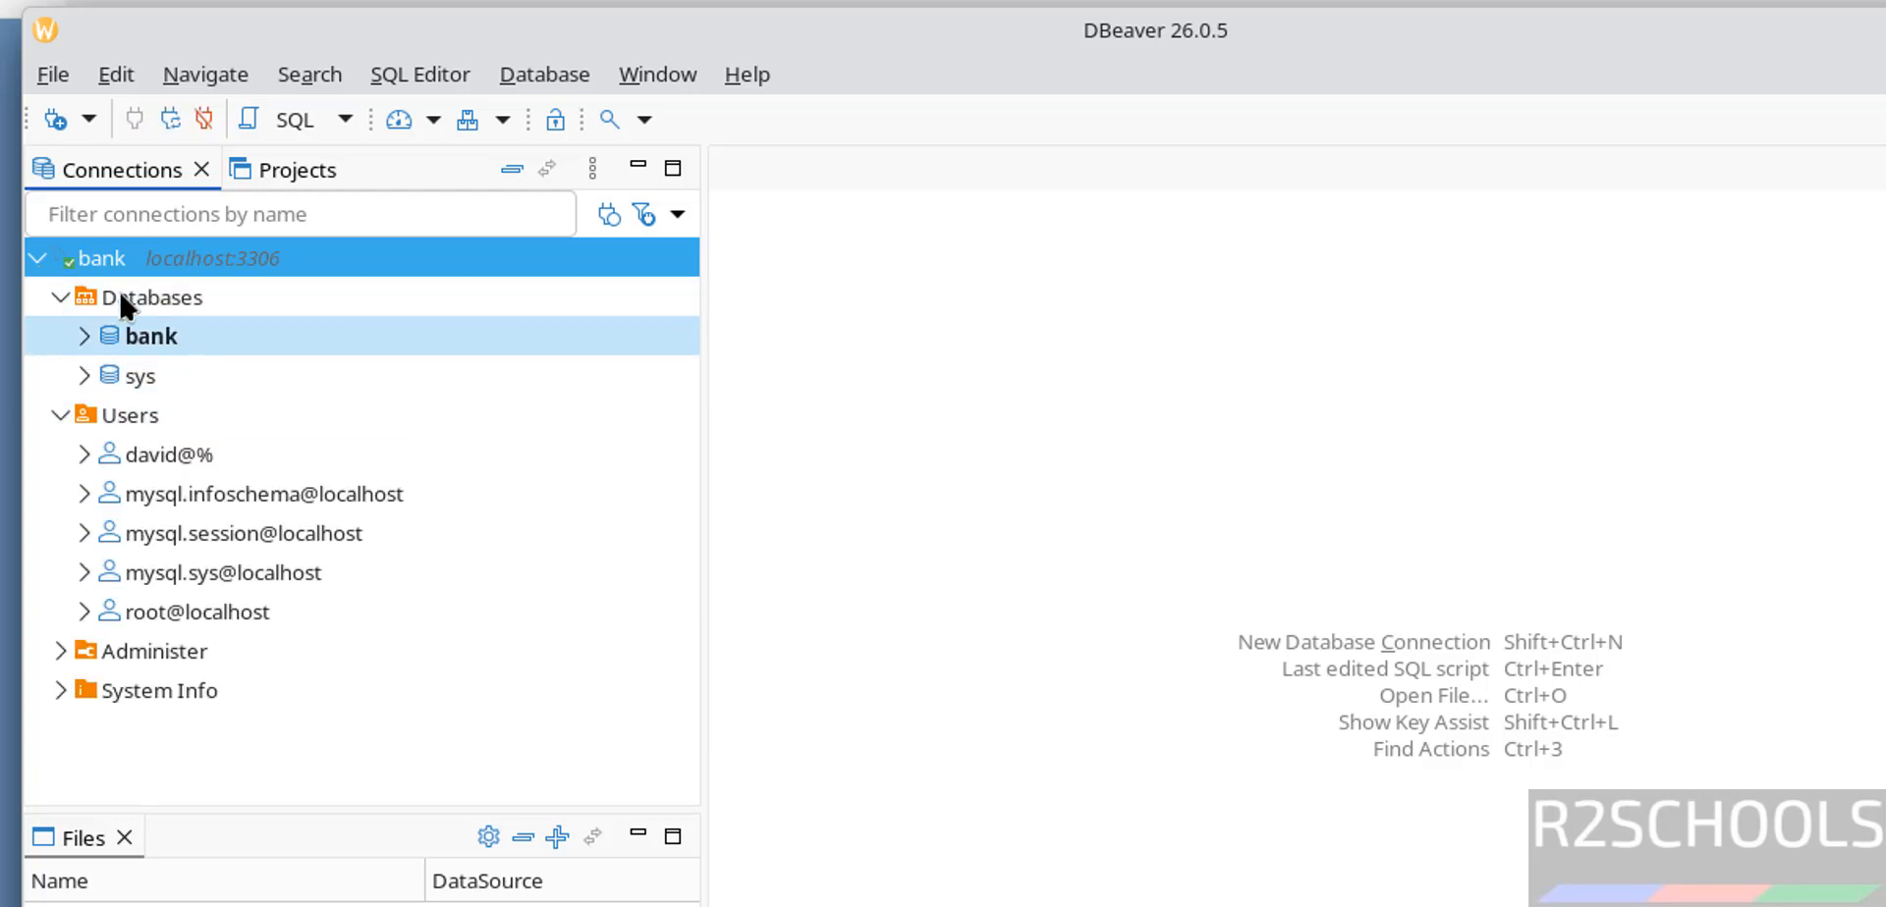
- Open an SQL console on the bank database
{"action": "right_click", "coordinate": [143, 344]}
{"action": "mouse_move", "coordinate": [524, 364]}
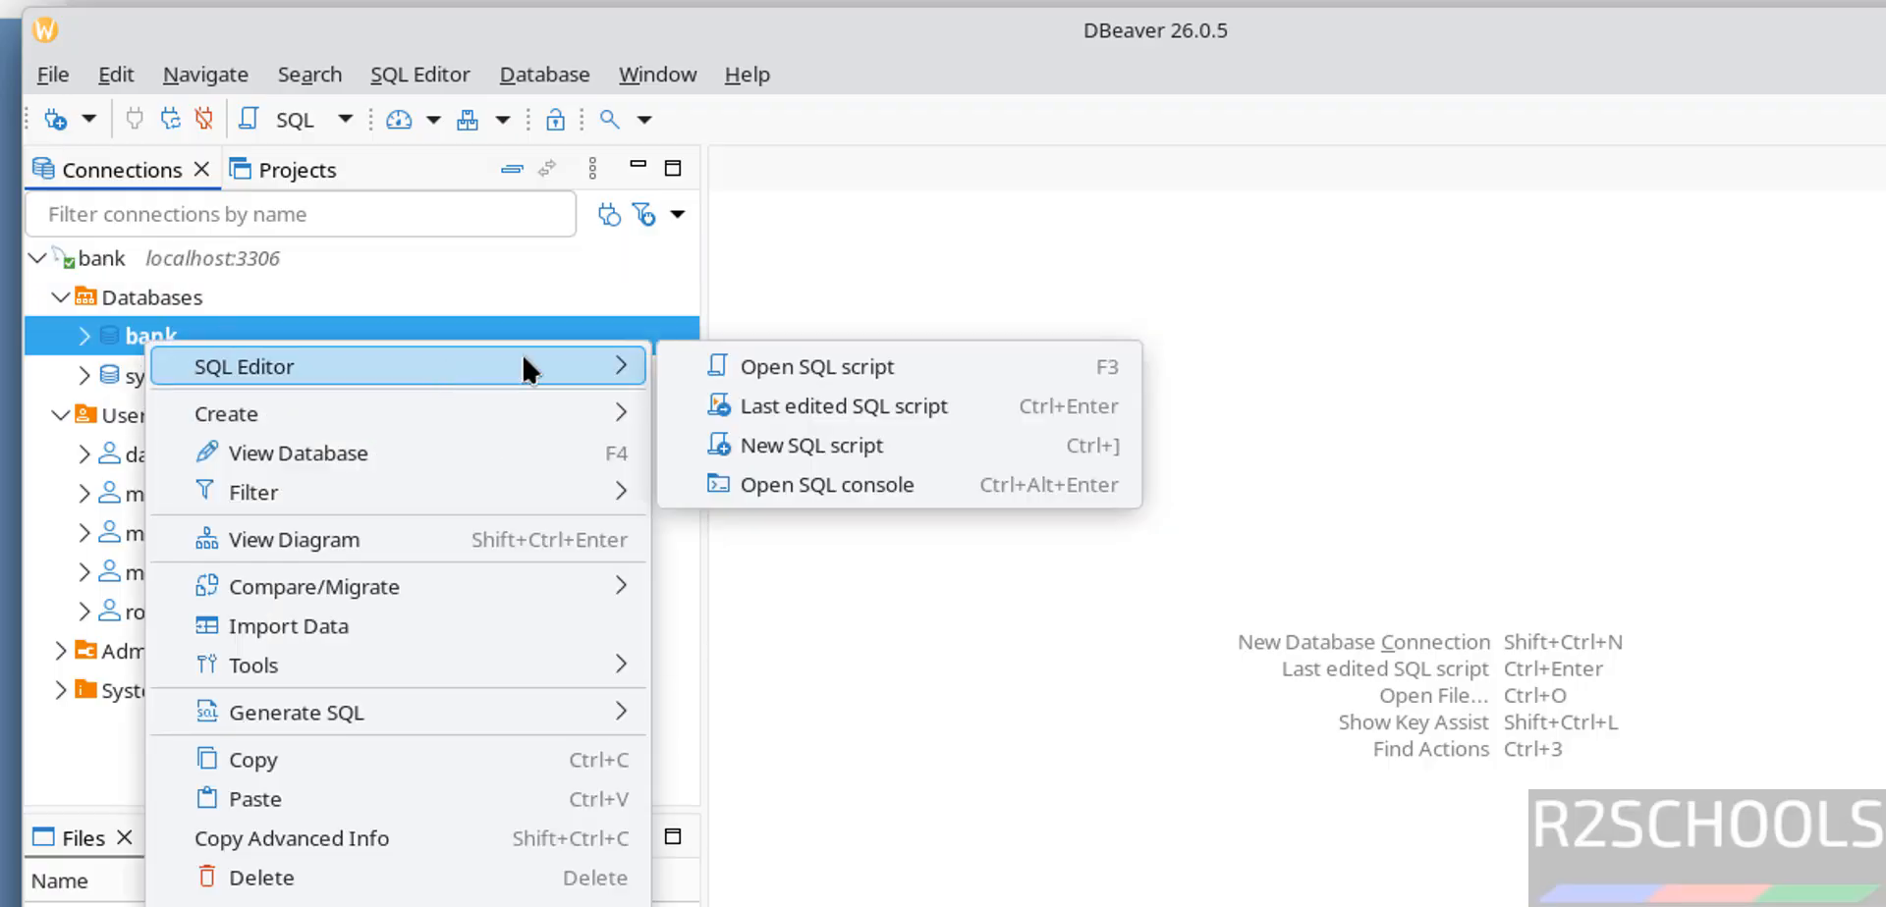
{"action": "left_click", "coordinate": [805, 474]}
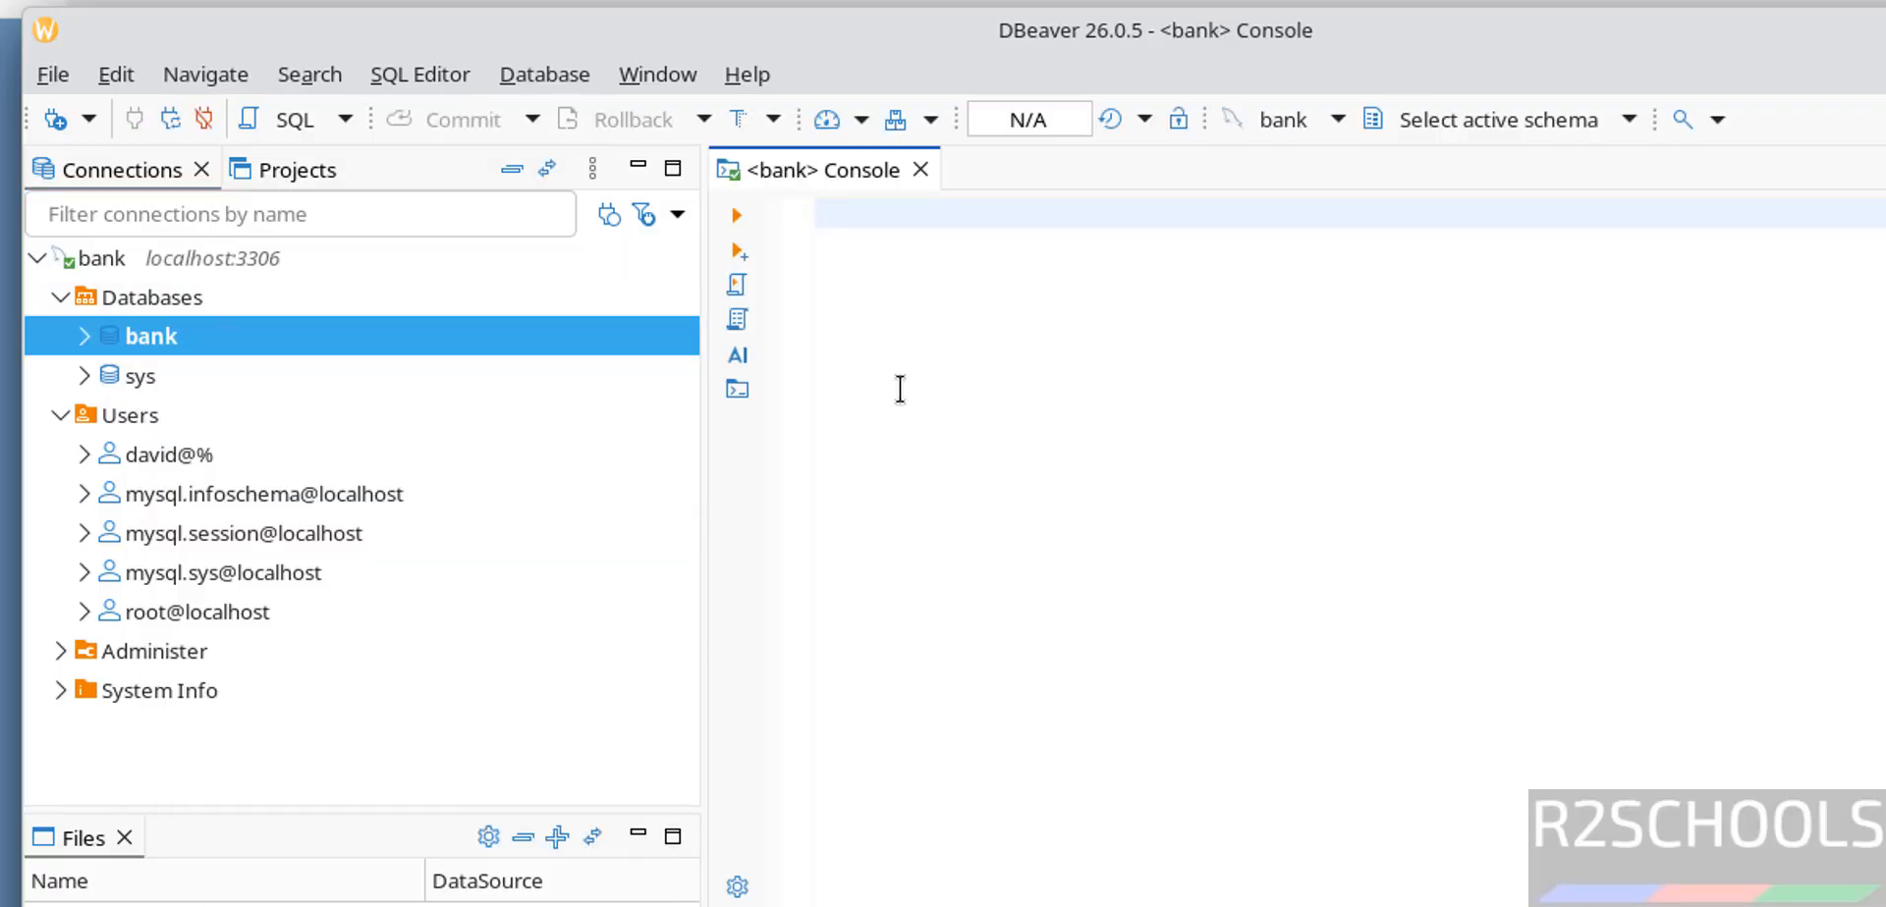
- Create a MySQL database named 'testdb' with the default utf8mb4 charset
{"action": "left_click", "coordinate": [128, 292]}
{"action": "right_click", "coordinate": [127, 292]}
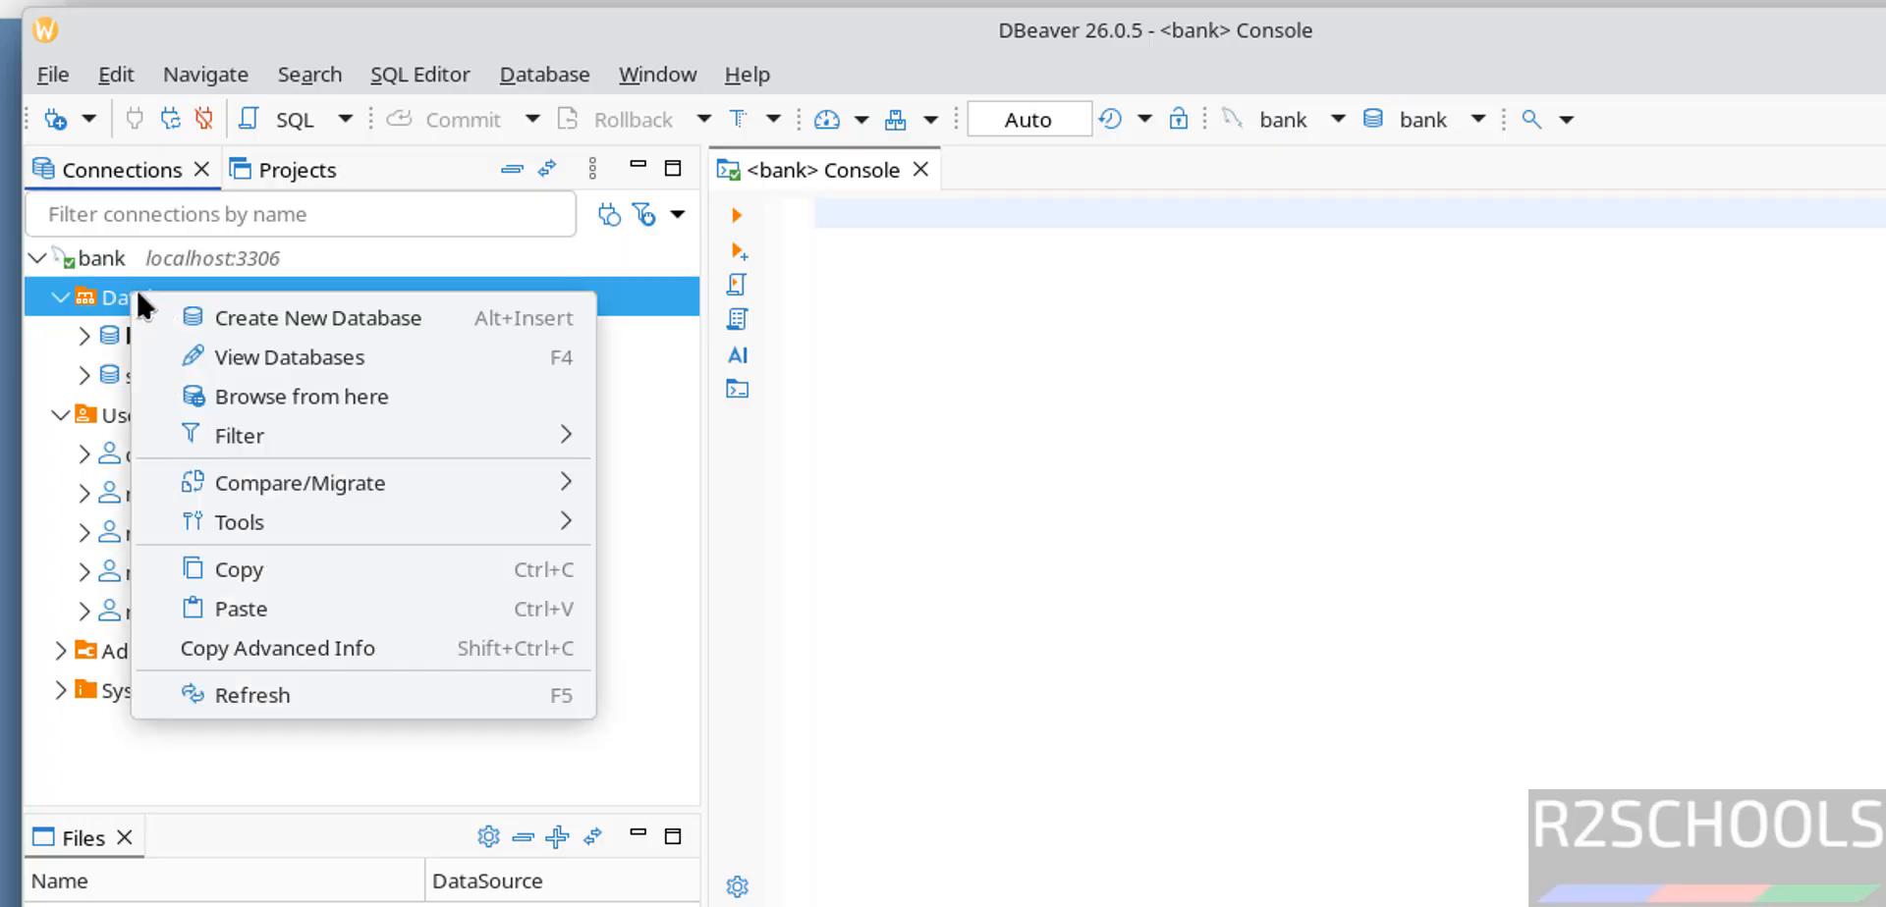
{"action": "left_click", "coordinate": [208, 314]}
{"action": "type", "text": "t"}
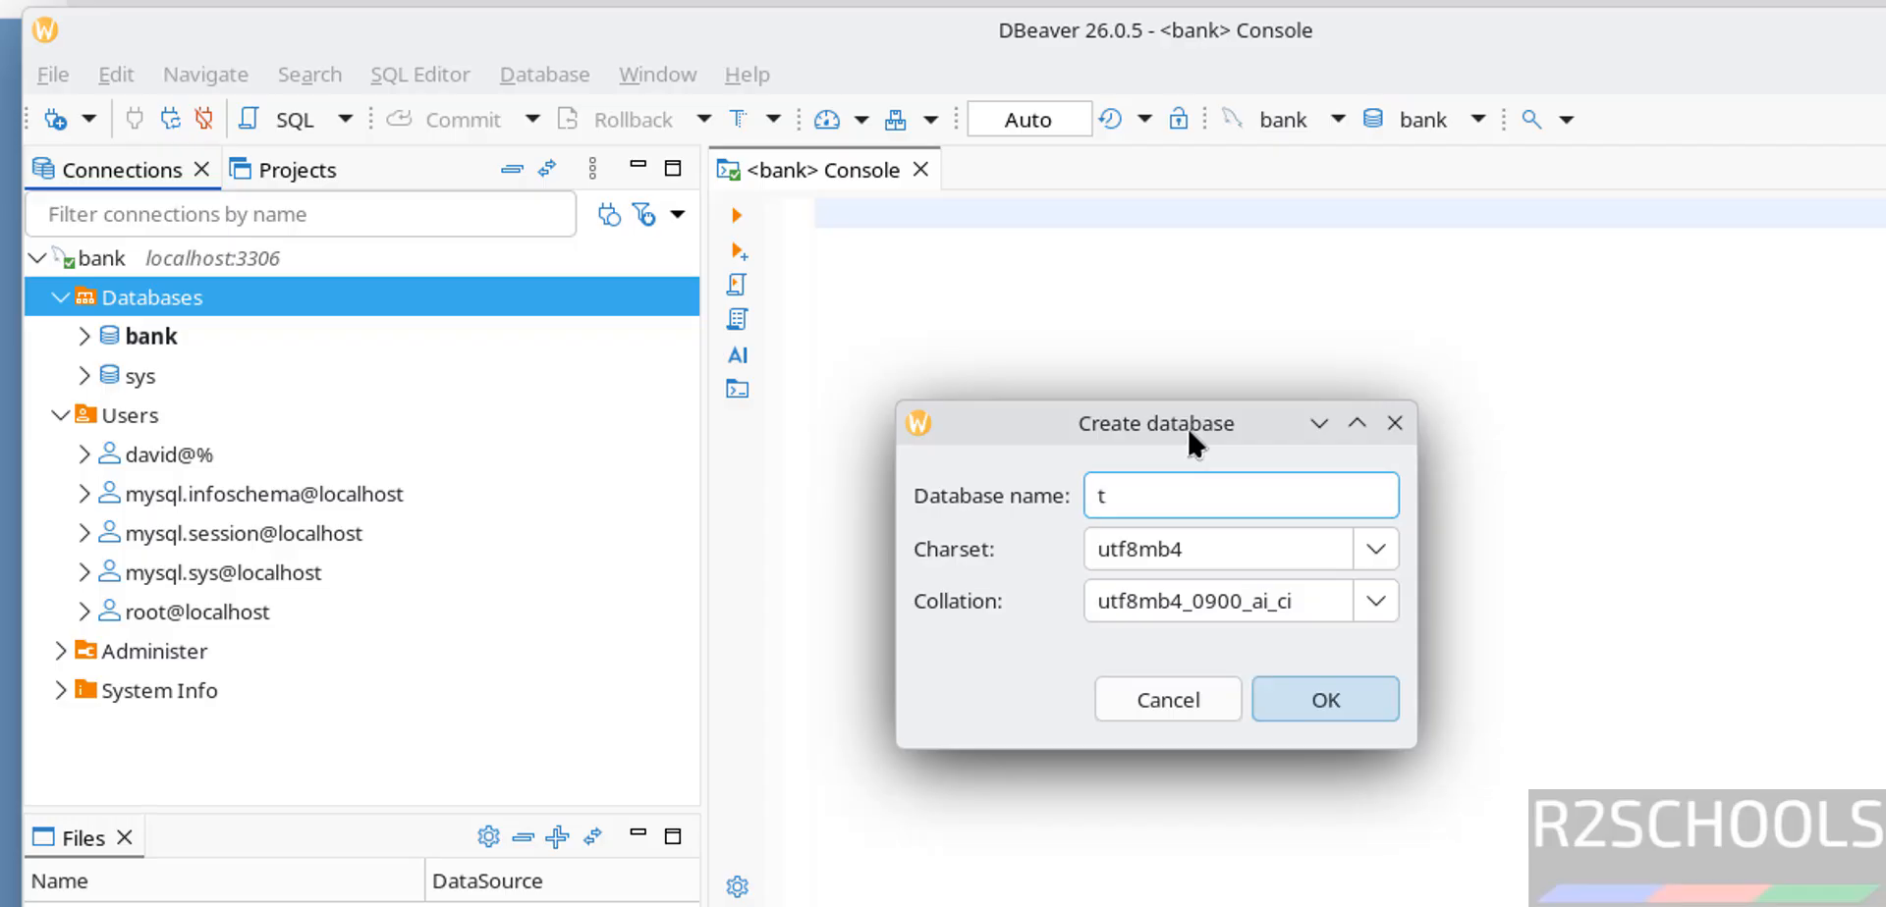
{"action": "type", "text": "estdb"}
{"action": "left_click", "coordinate": [1319, 701]}
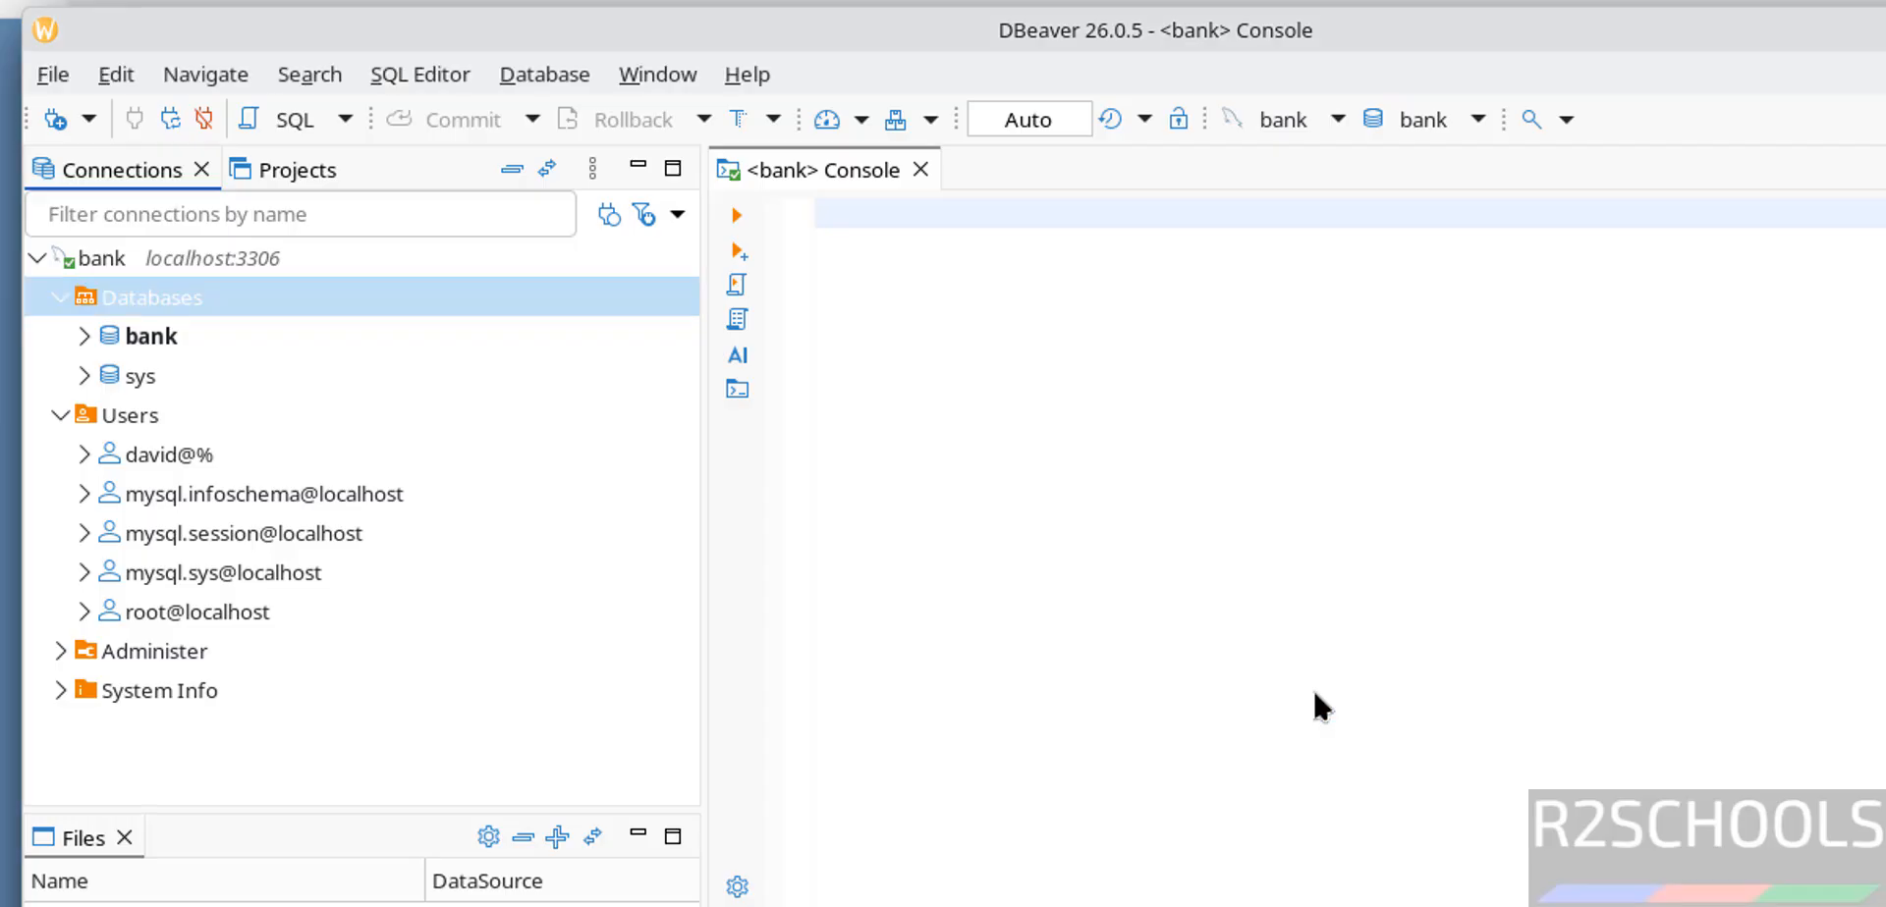
{"action": "left_click", "coordinate": [998, 278]}
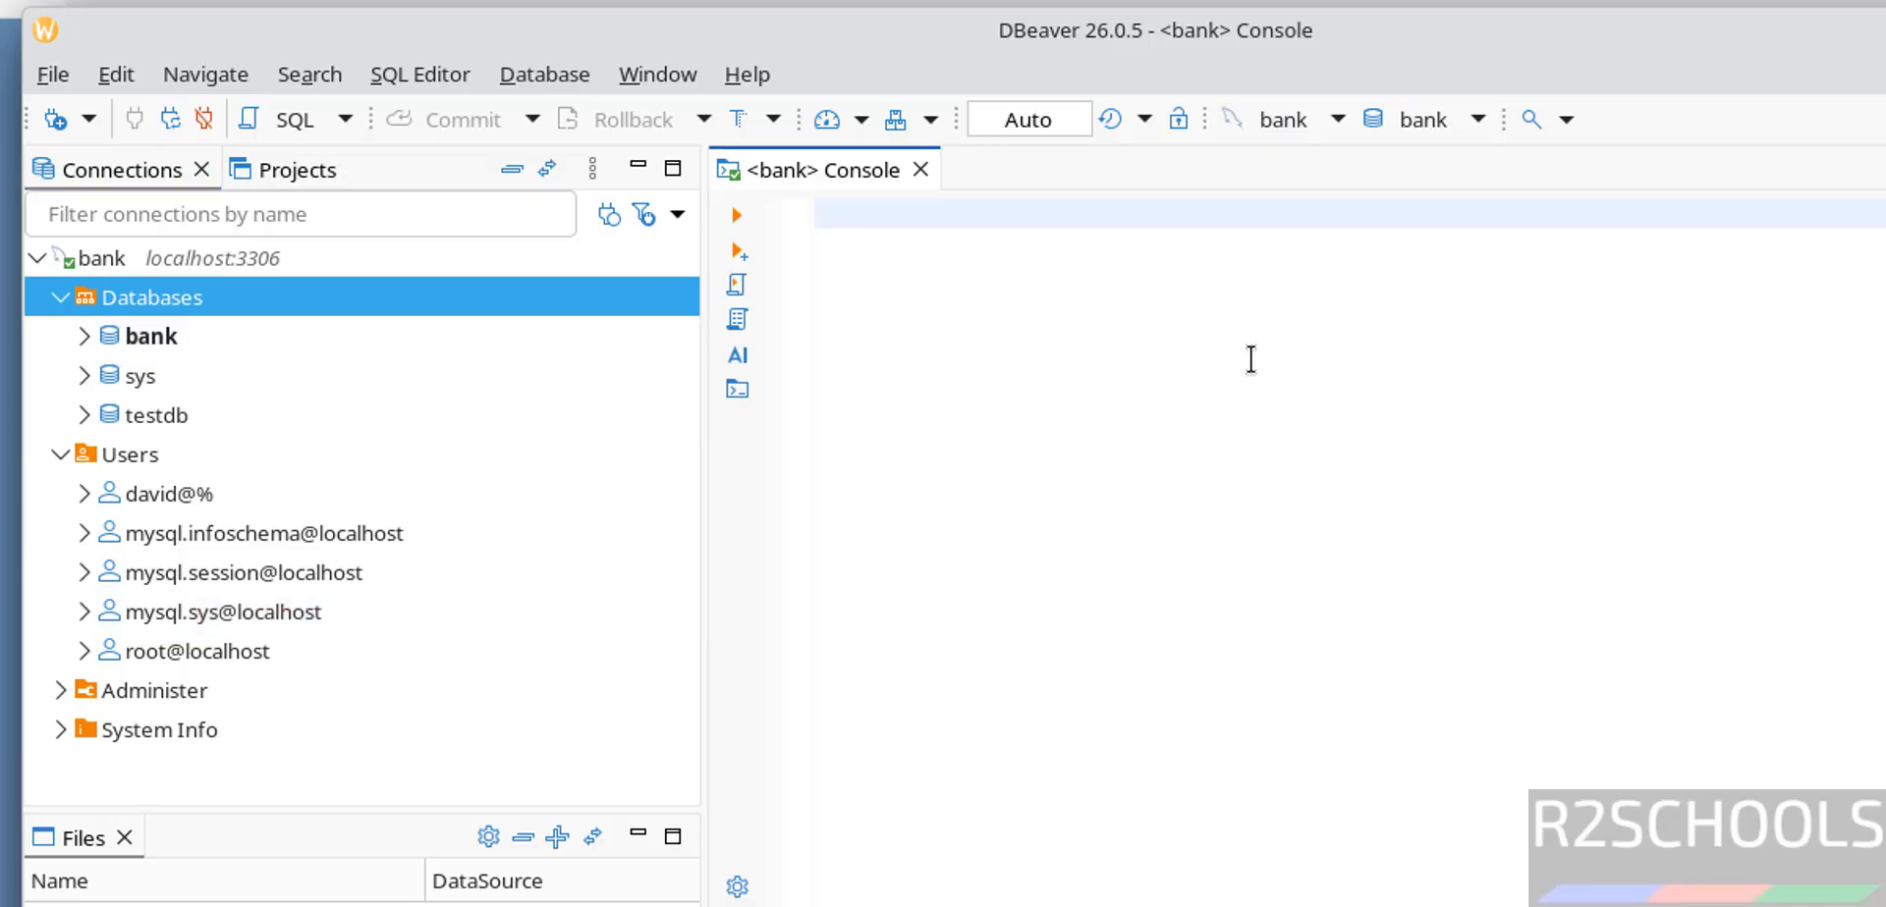
- Collapse the bank connection and start a new PostgreSQL database connection
{"action": "double_click", "coordinate": [96, 250]}
{"action": "left_click", "coordinate": [507, 79]}
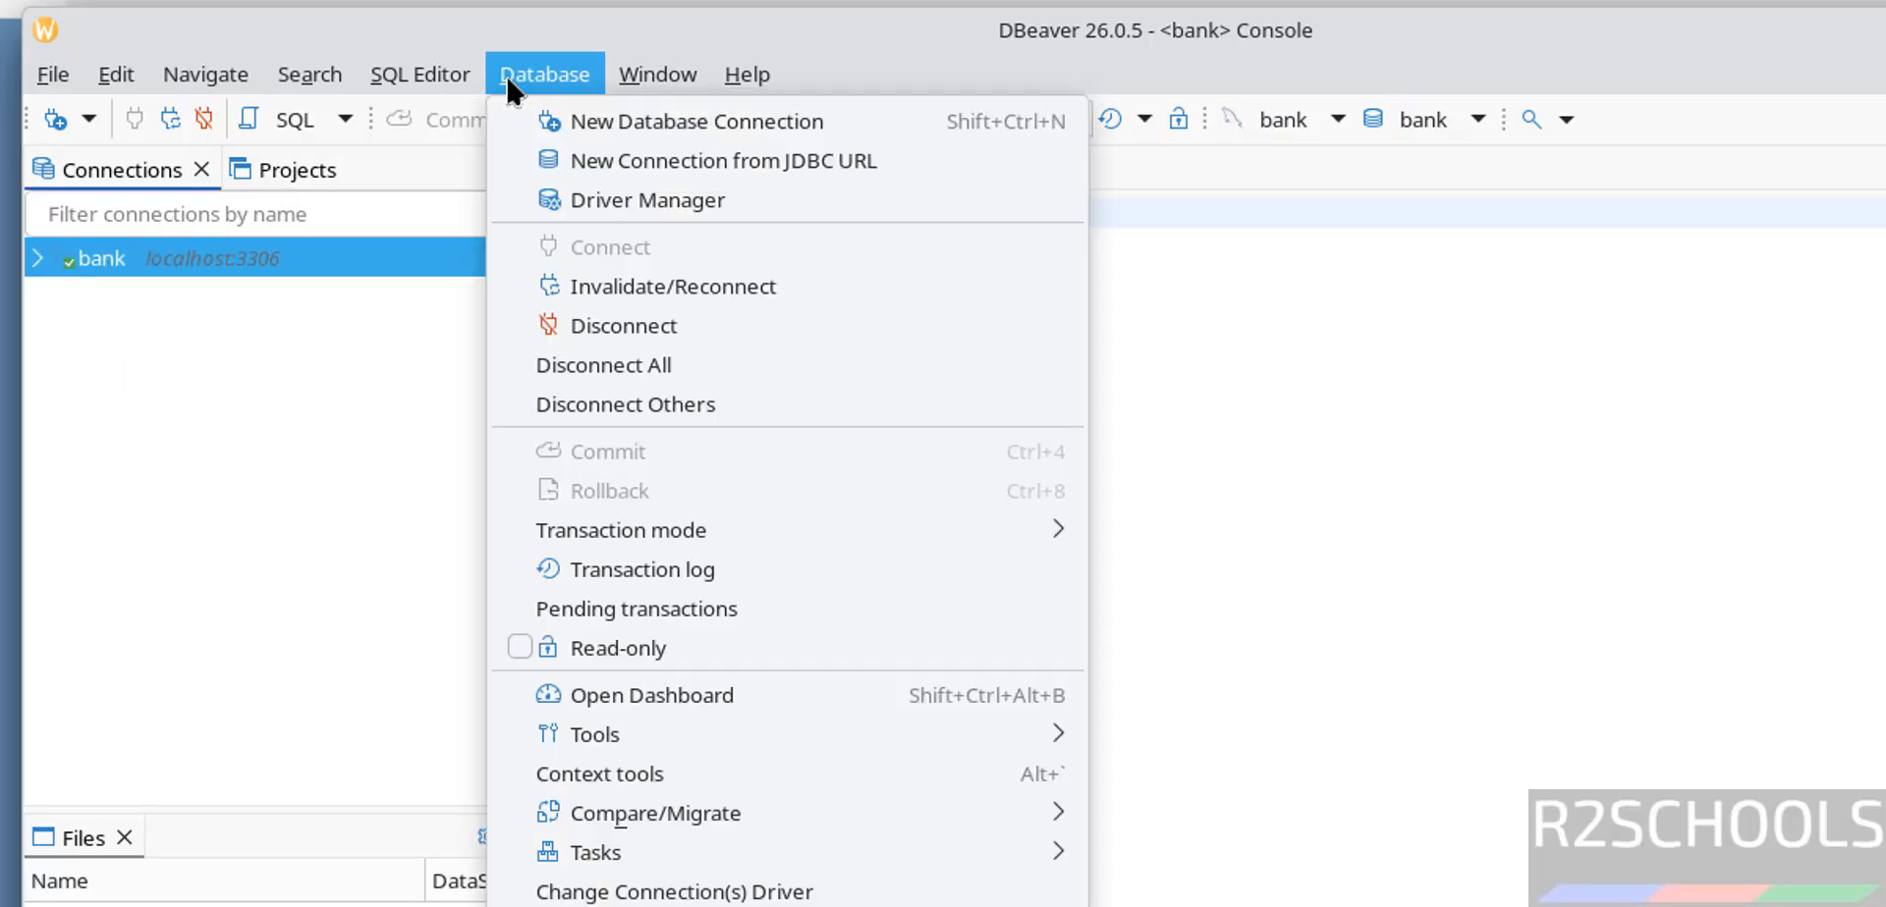
{"action": "left_click", "coordinate": [558, 108]}
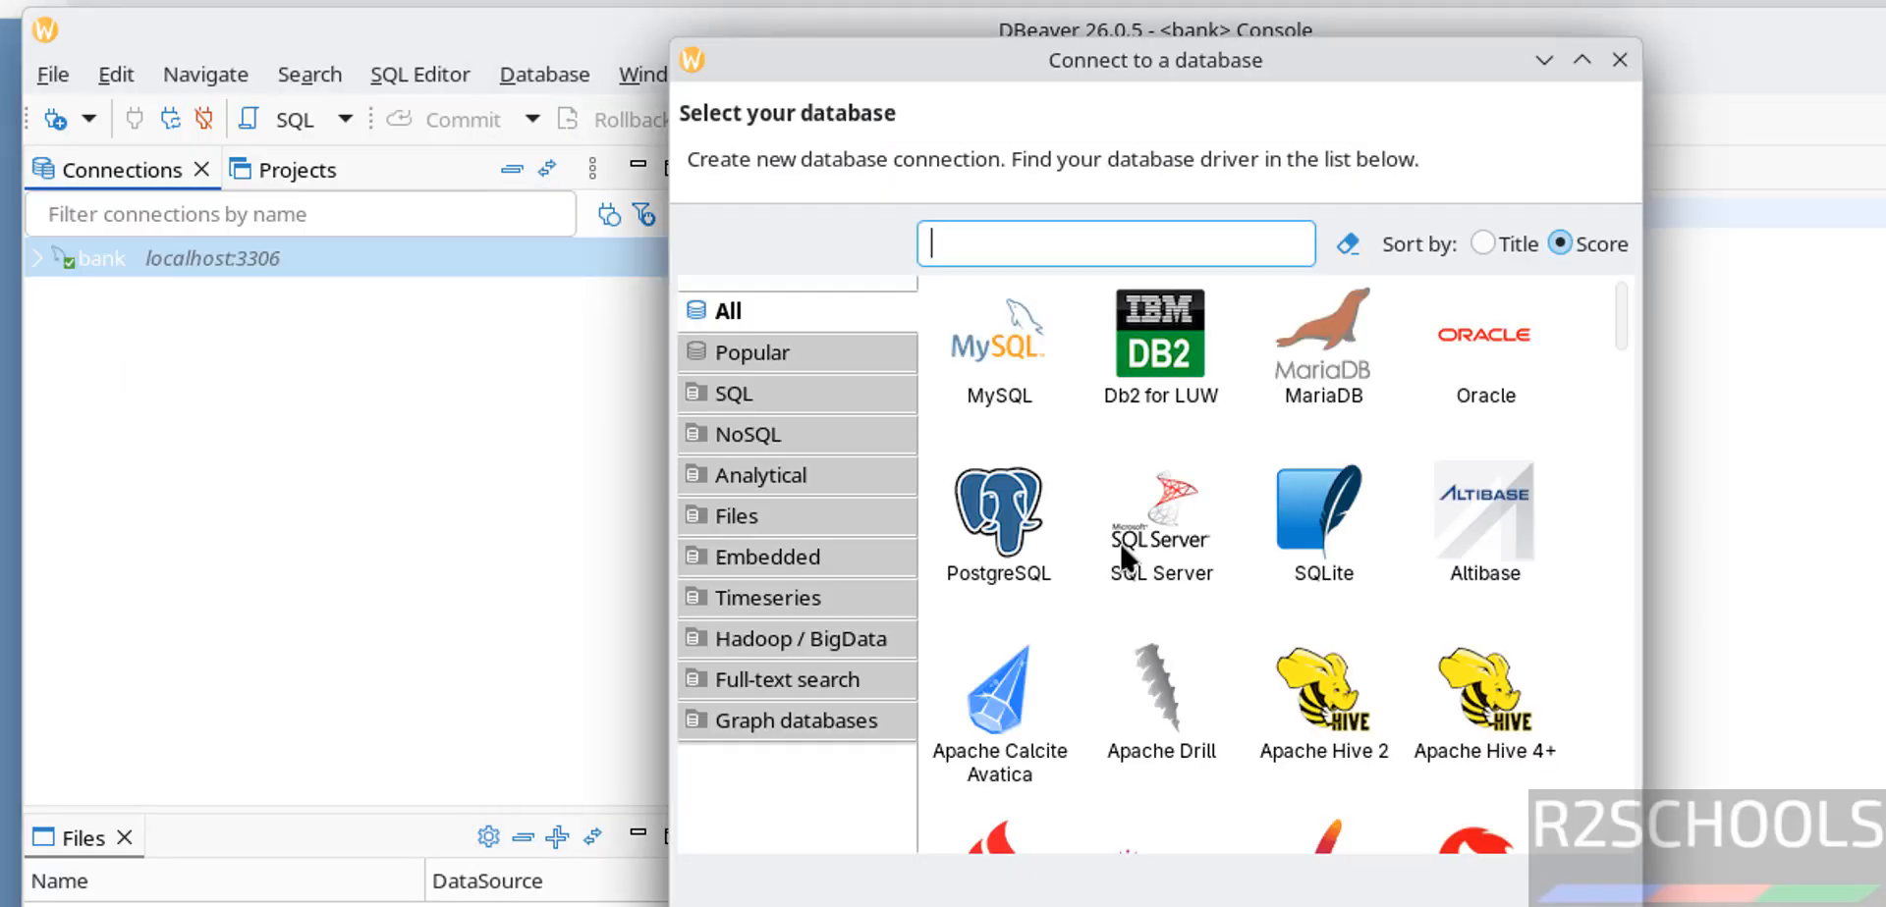
{"action": "left_click", "coordinate": [1037, 544]}
{"action": "double_click", "coordinate": [1037, 544]}
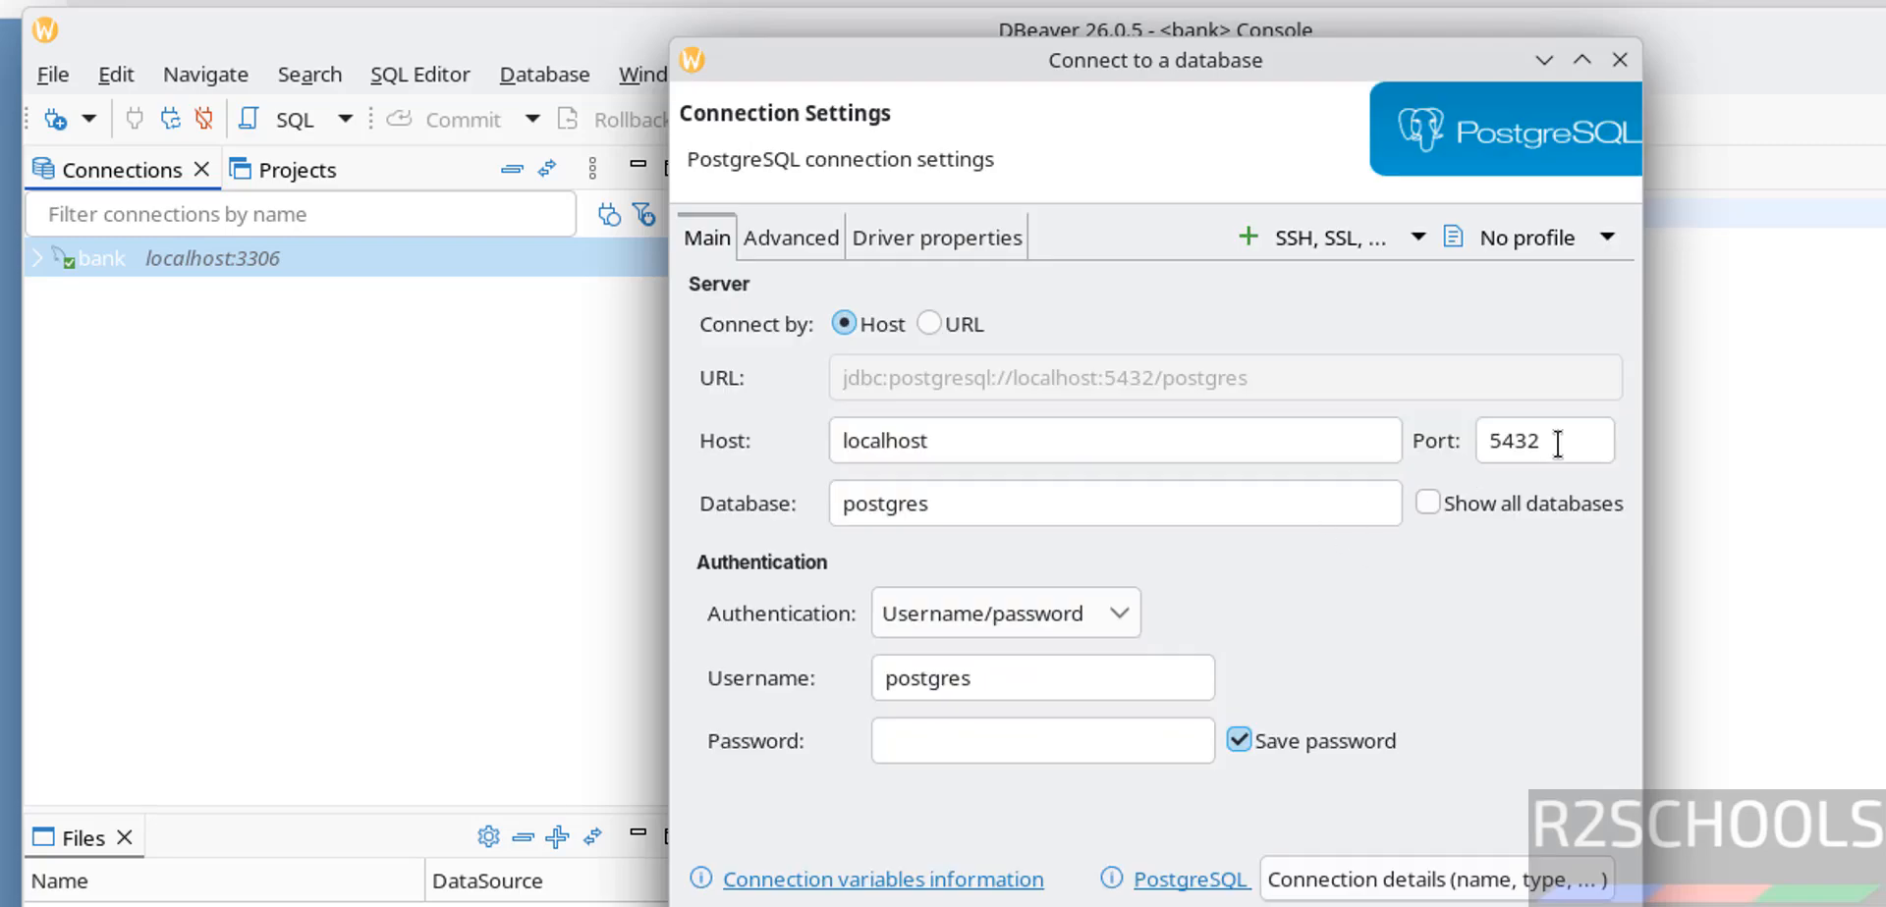
- Enable Show all databases, enter the postgres user's password, download the driver and pass the connection test
{"action": "left_click", "coordinate": [1432, 499]}
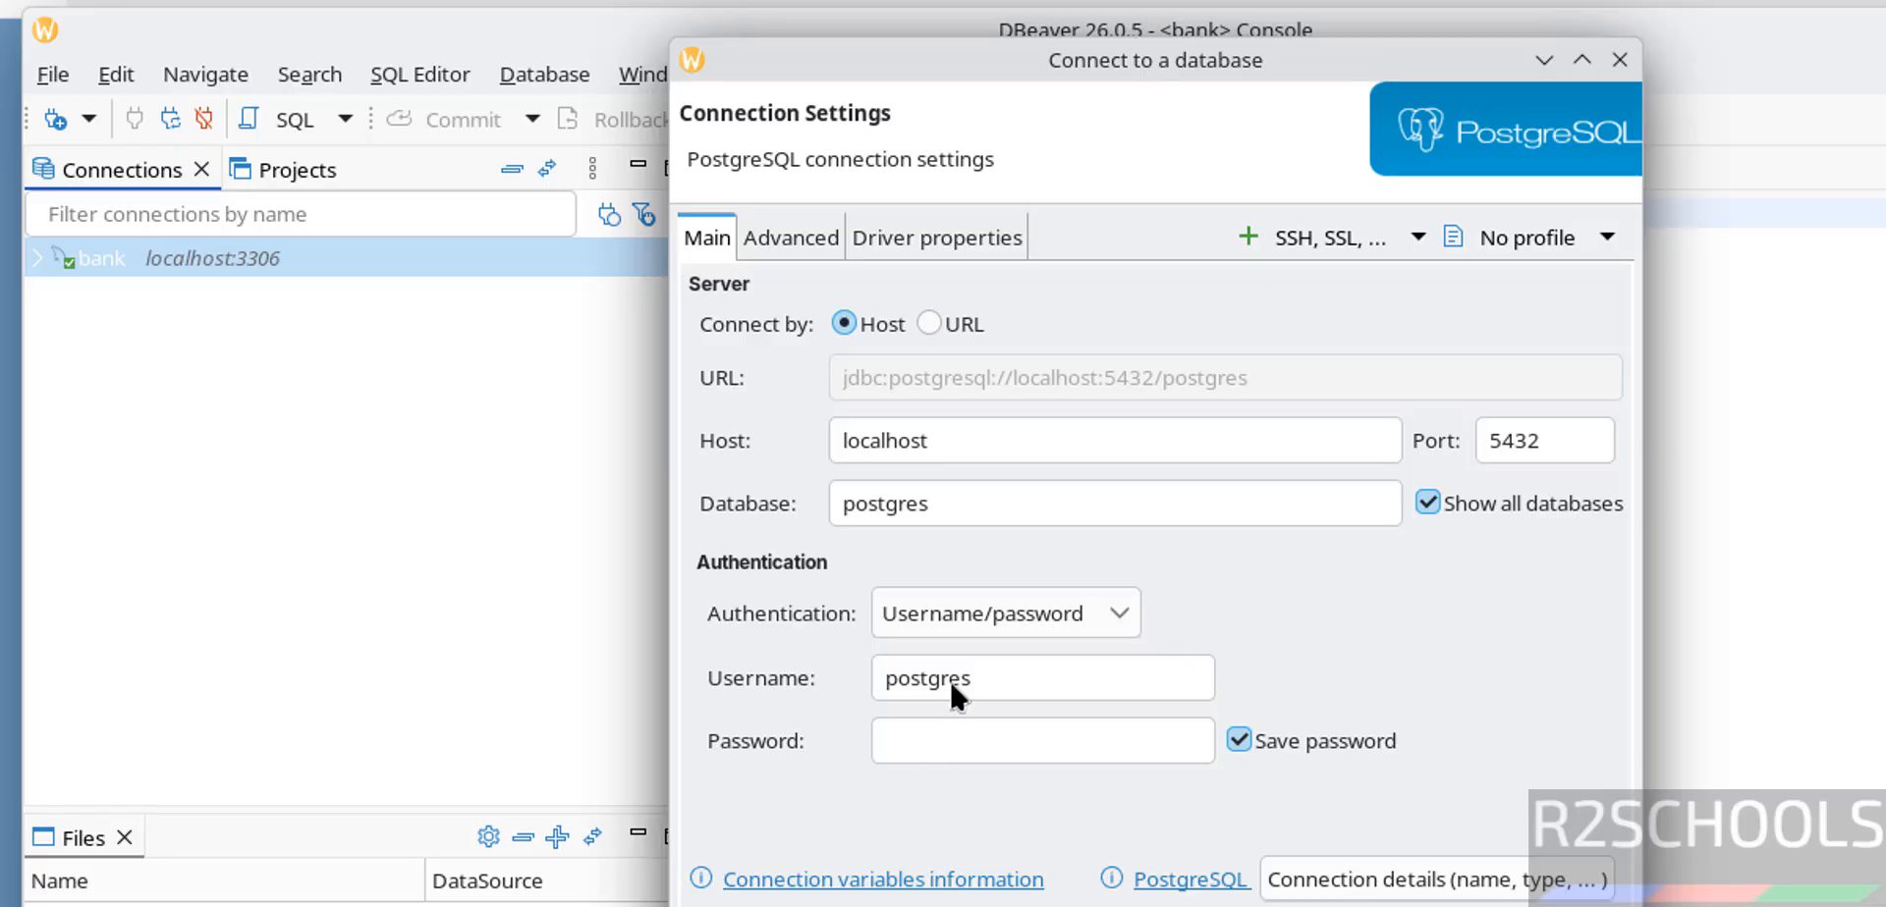
{"action": "left_click", "coordinate": [951, 754]}
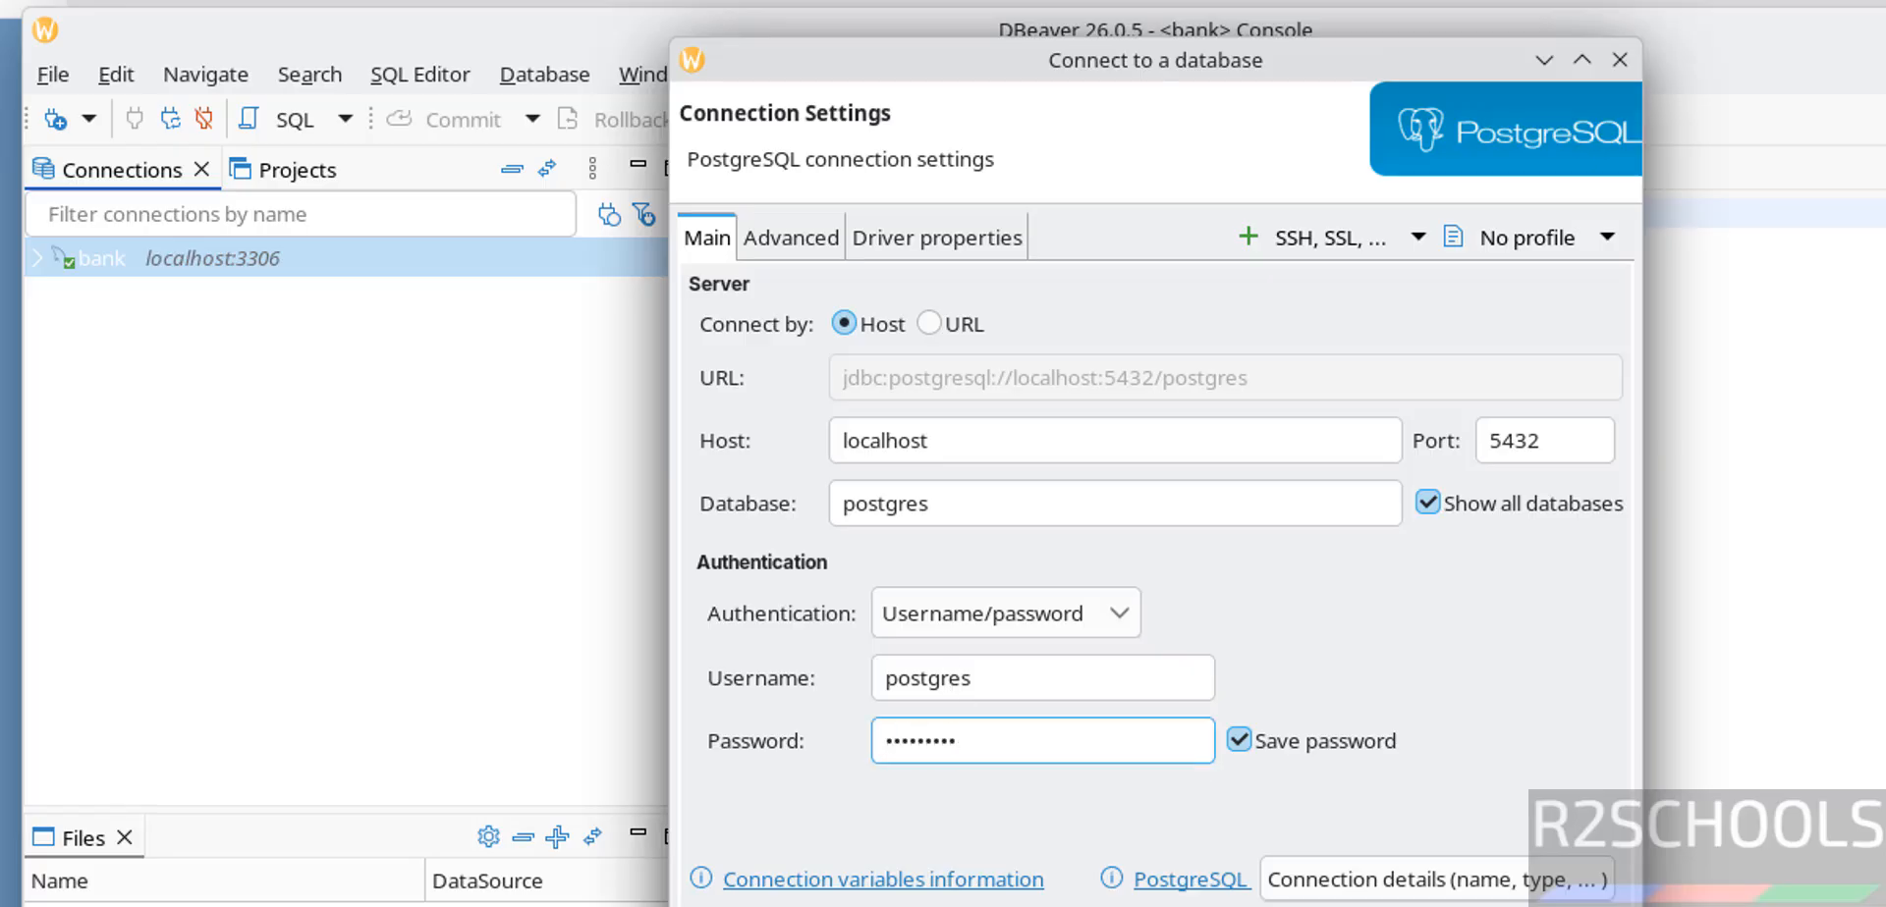
{"action": "left_click", "coordinate": [771, 905]}
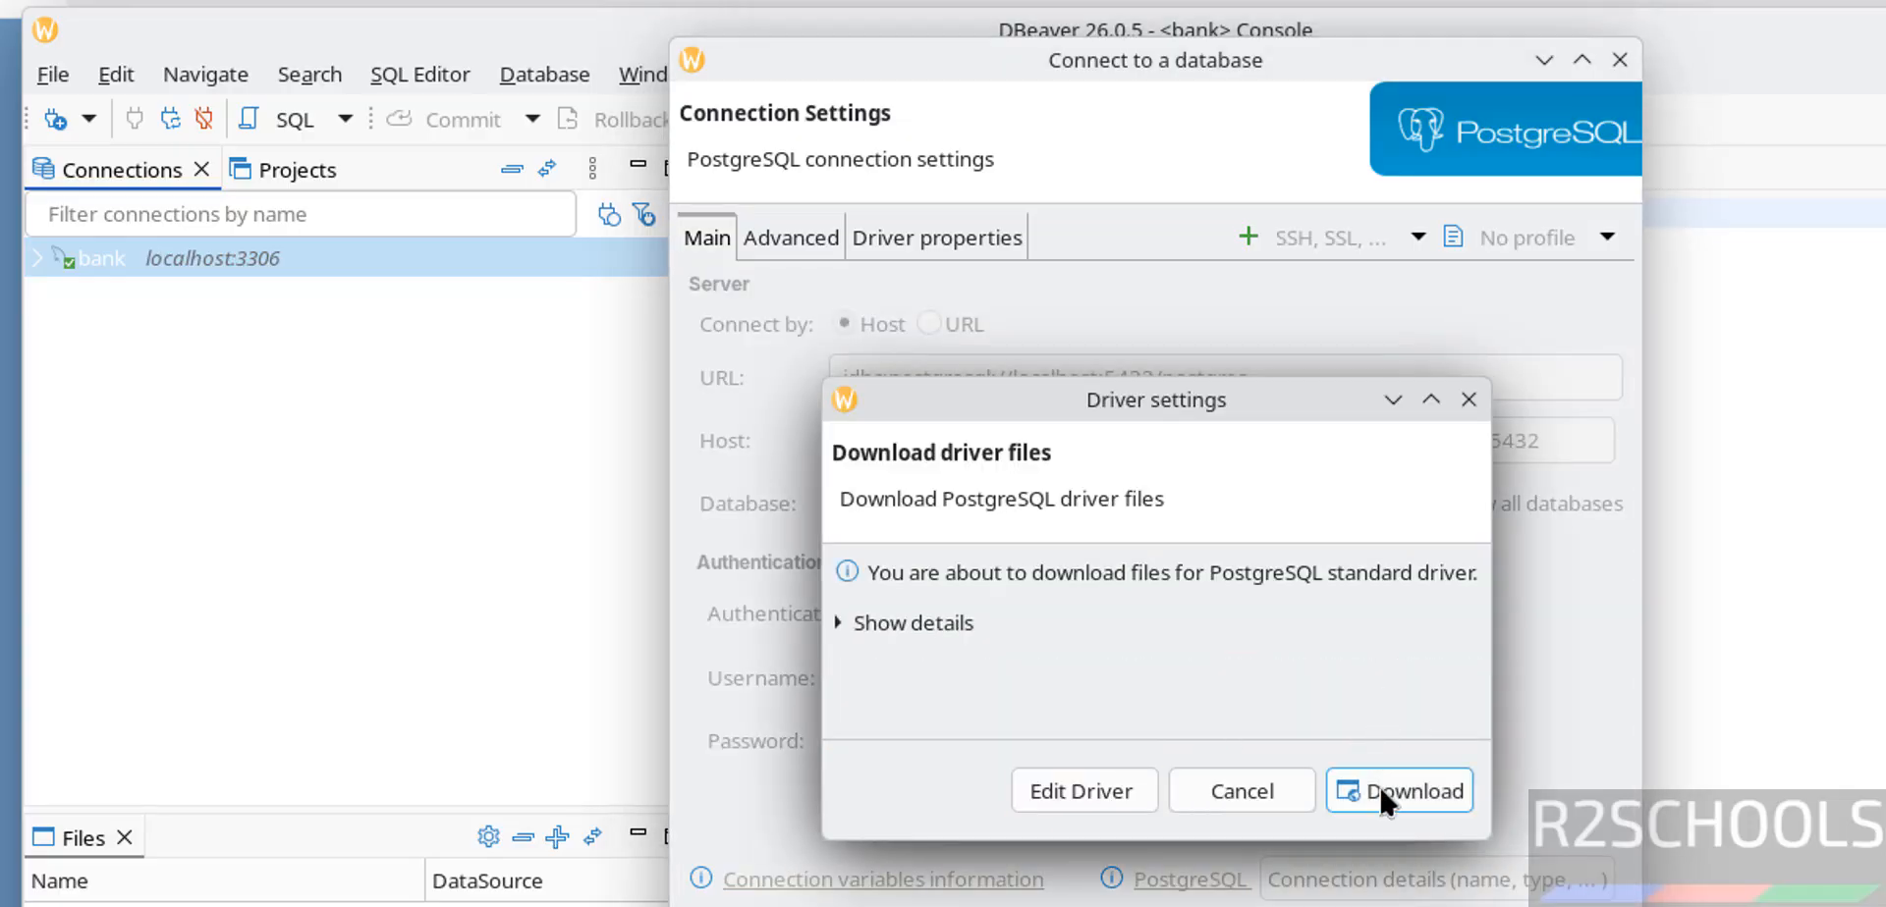
{"action": "left_click", "coordinate": [1381, 797]}
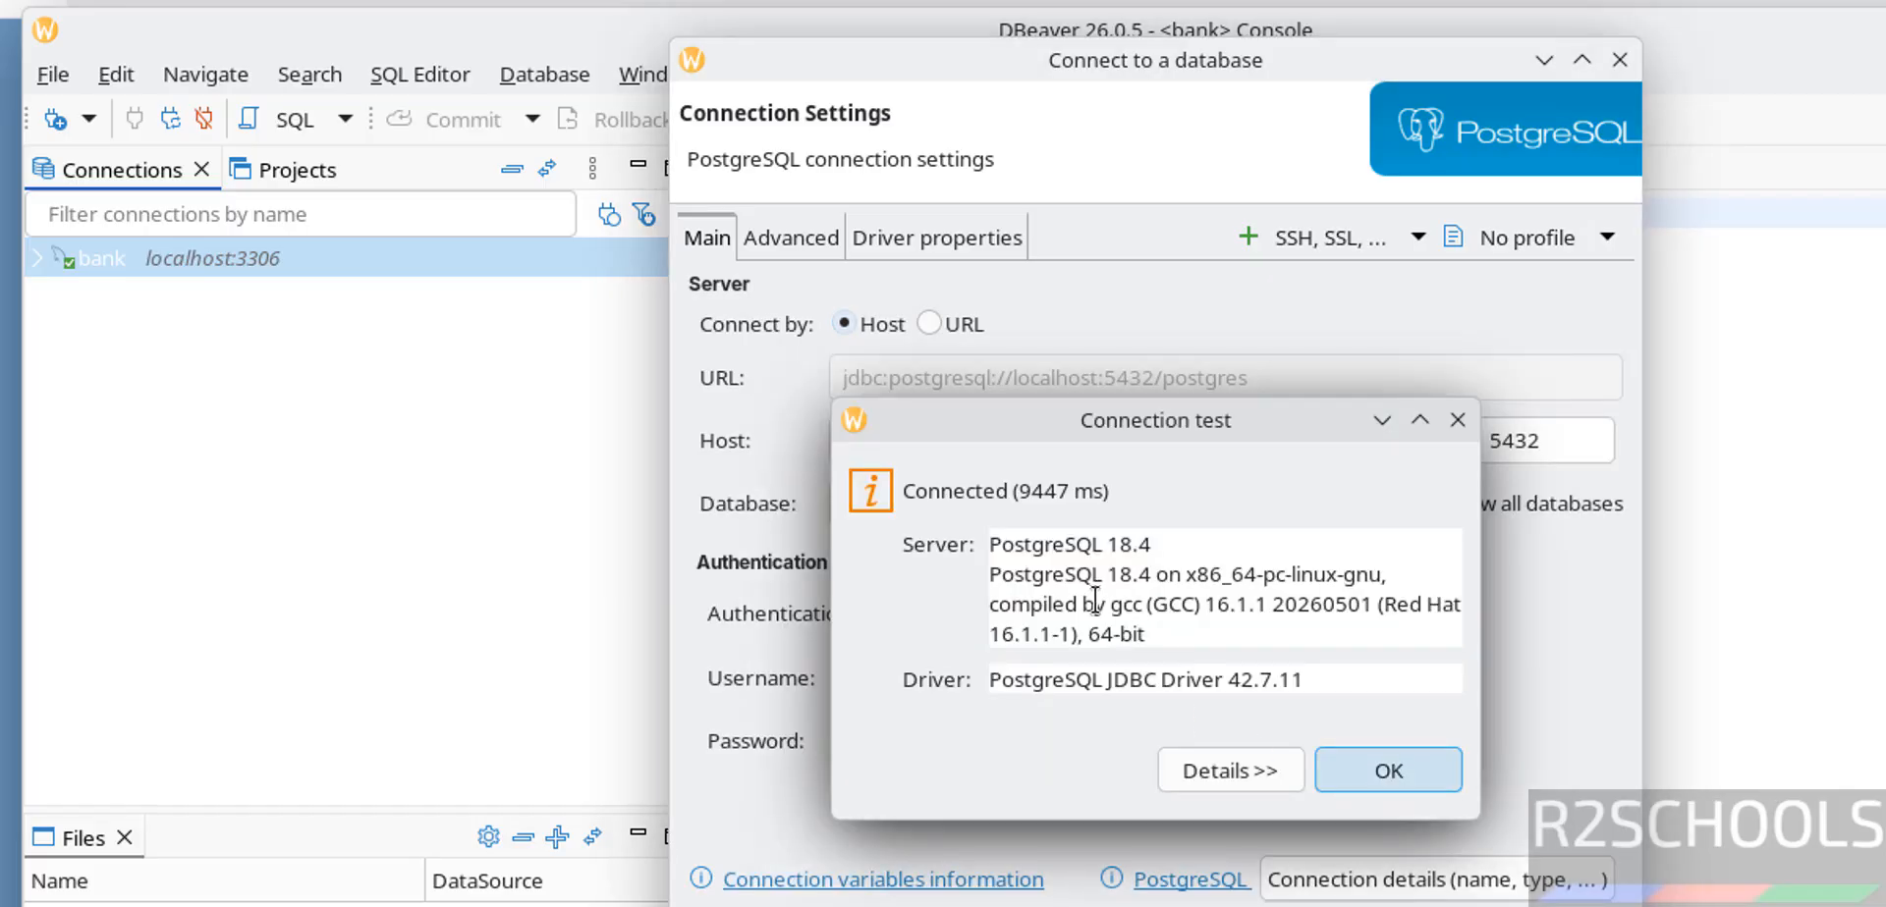
{"action": "left_click", "coordinate": [1395, 780]}
- Finish the postgres connection and expand its Databases node to list bank and postgres
{"action": "key", "text": "Return"}
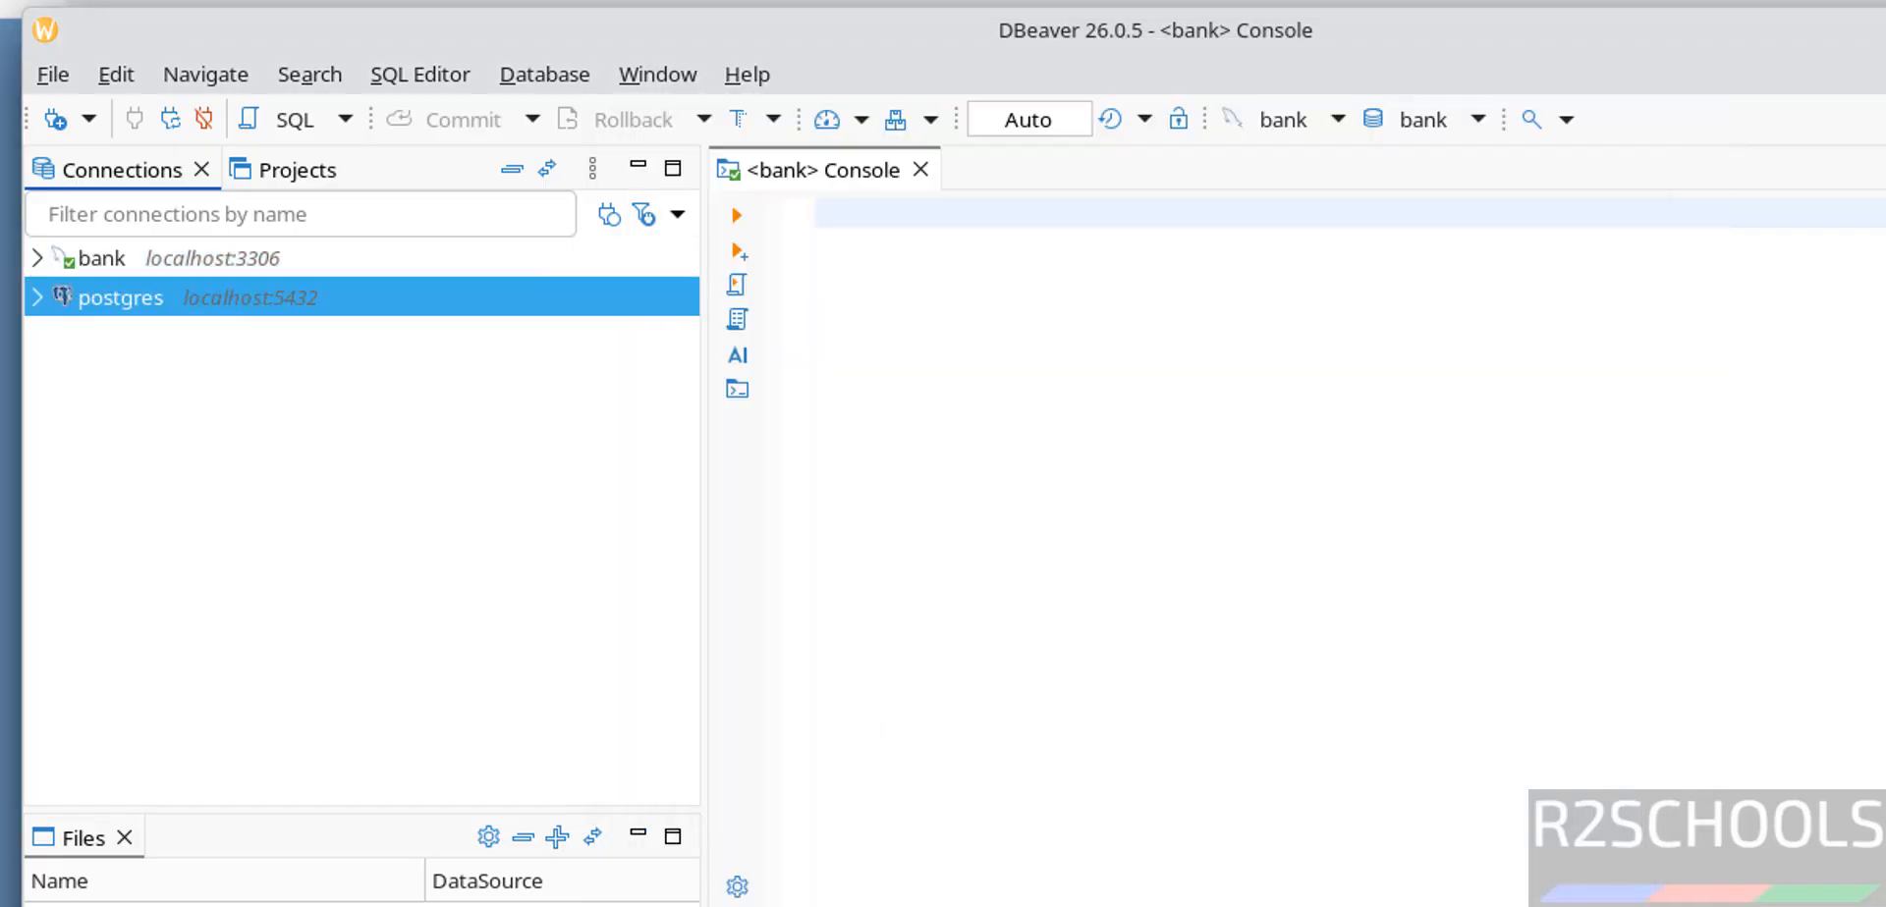
{"action": "left_click", "coordinate": [34, 300]}
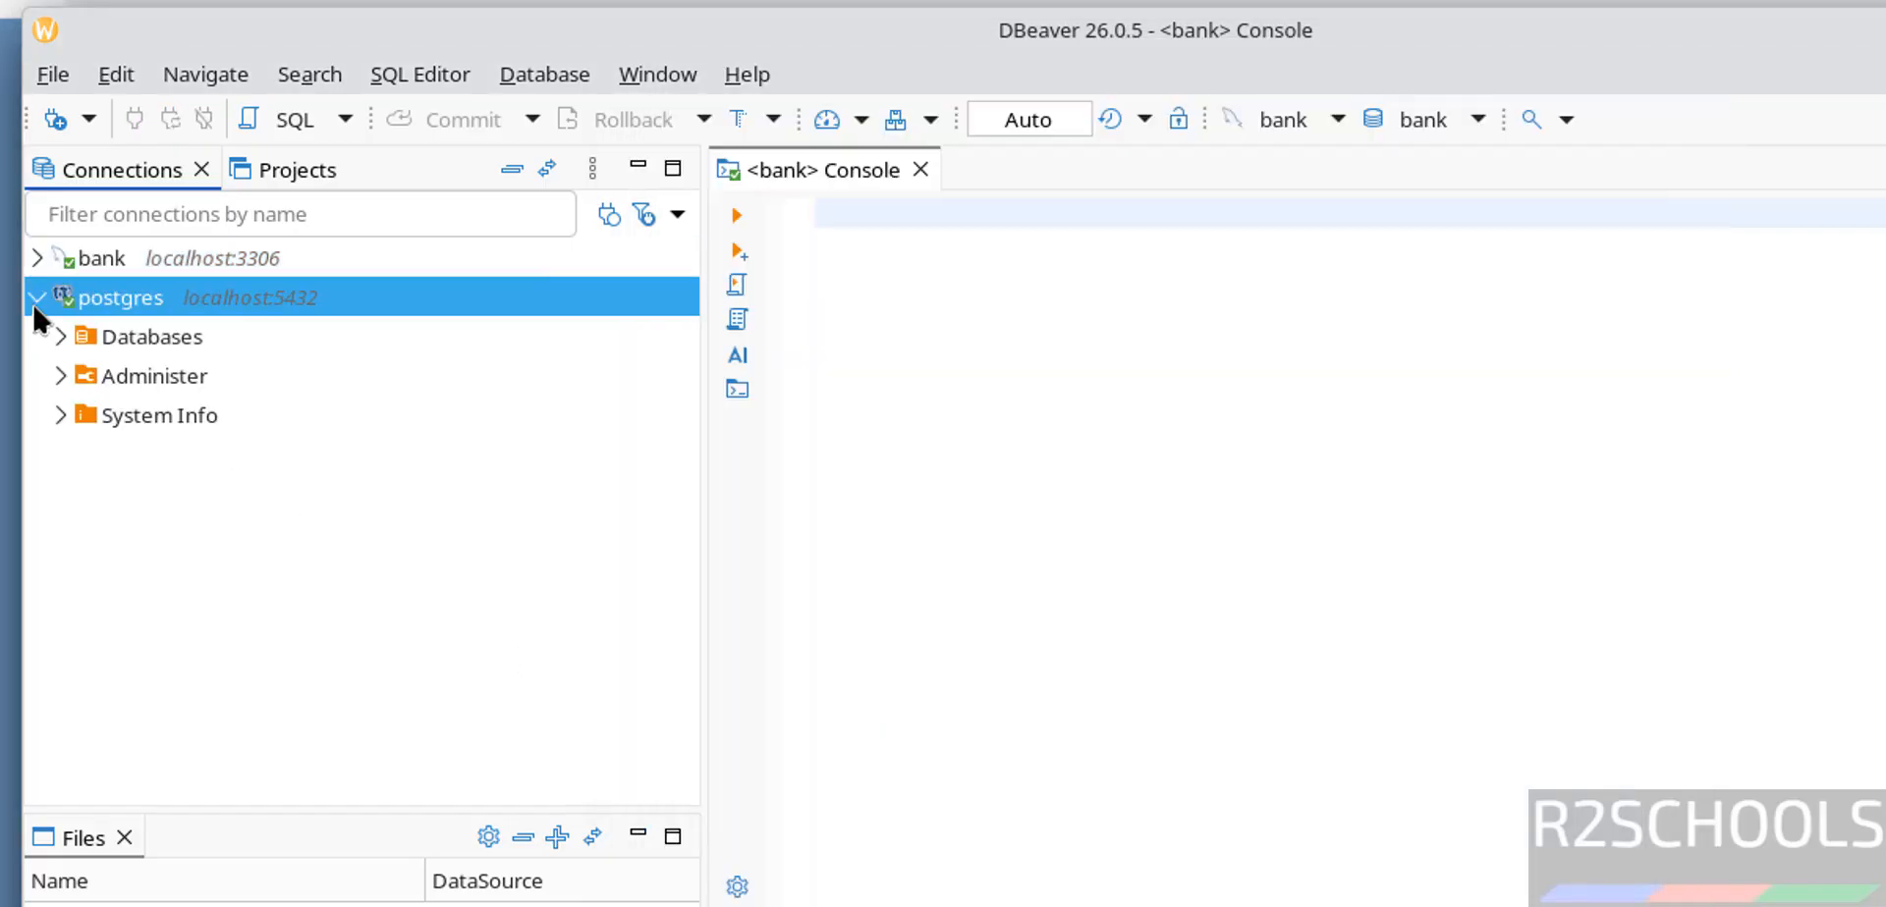
{"action": "left_click", "coordinate": [55, 336]}
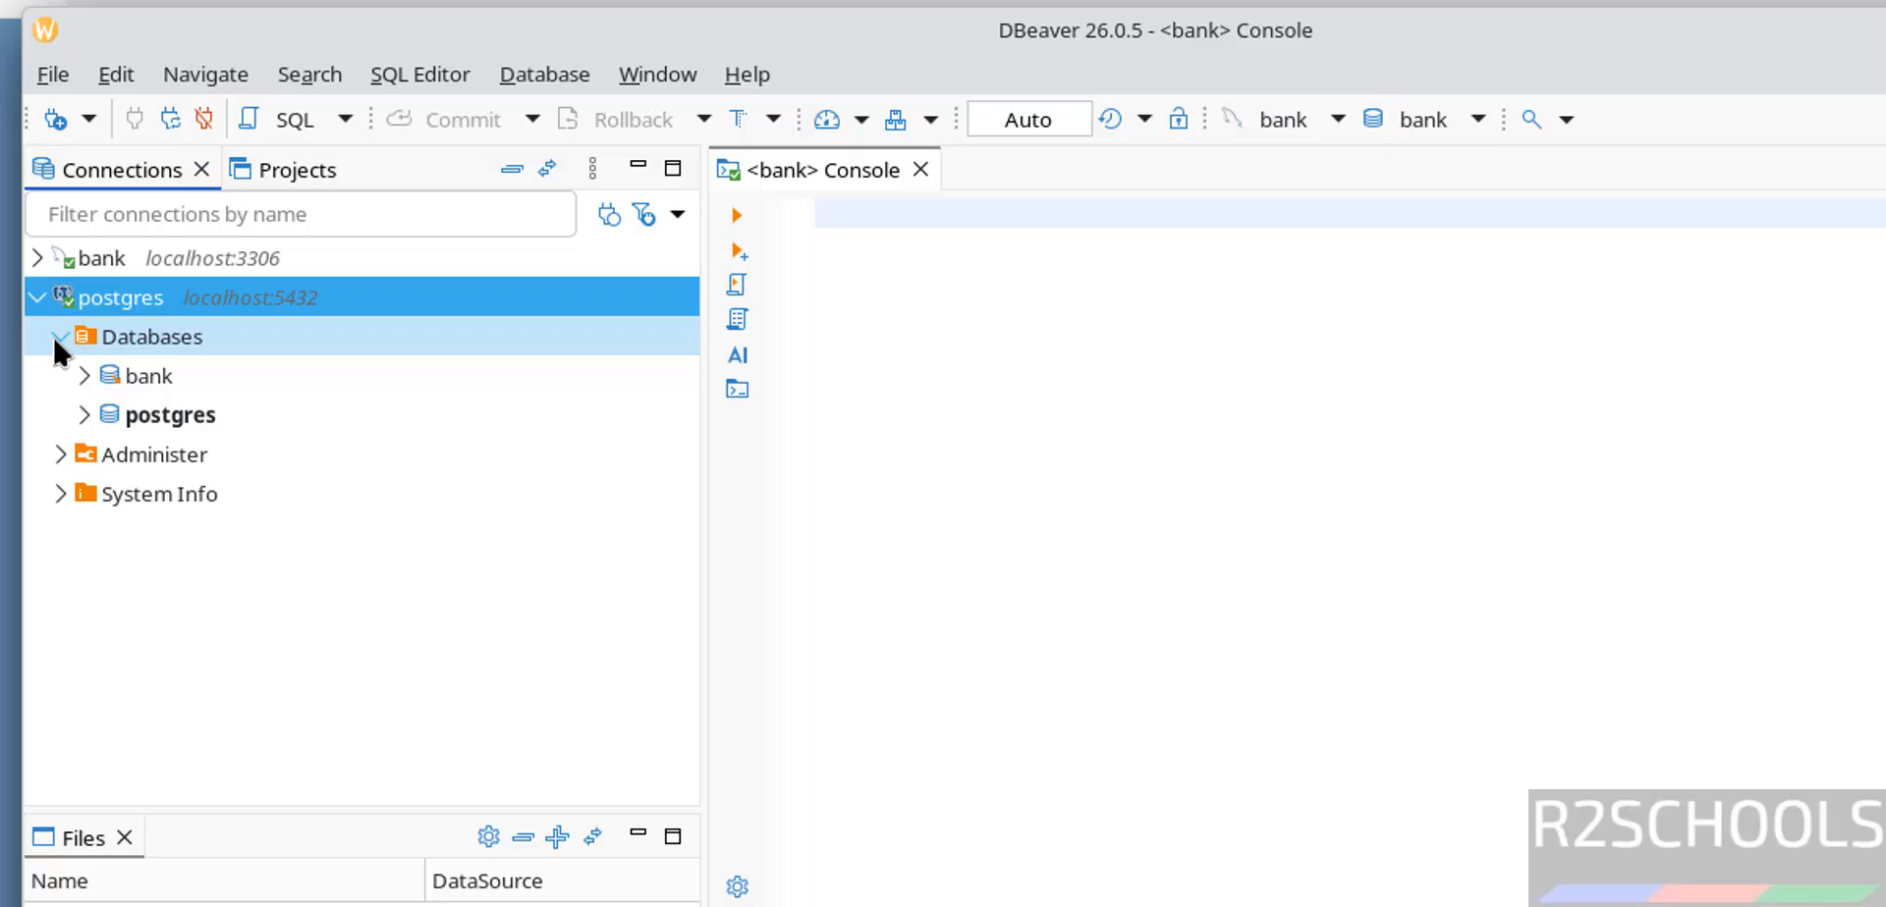
{"action": "left_click", "coordinate": [1422, 538]}
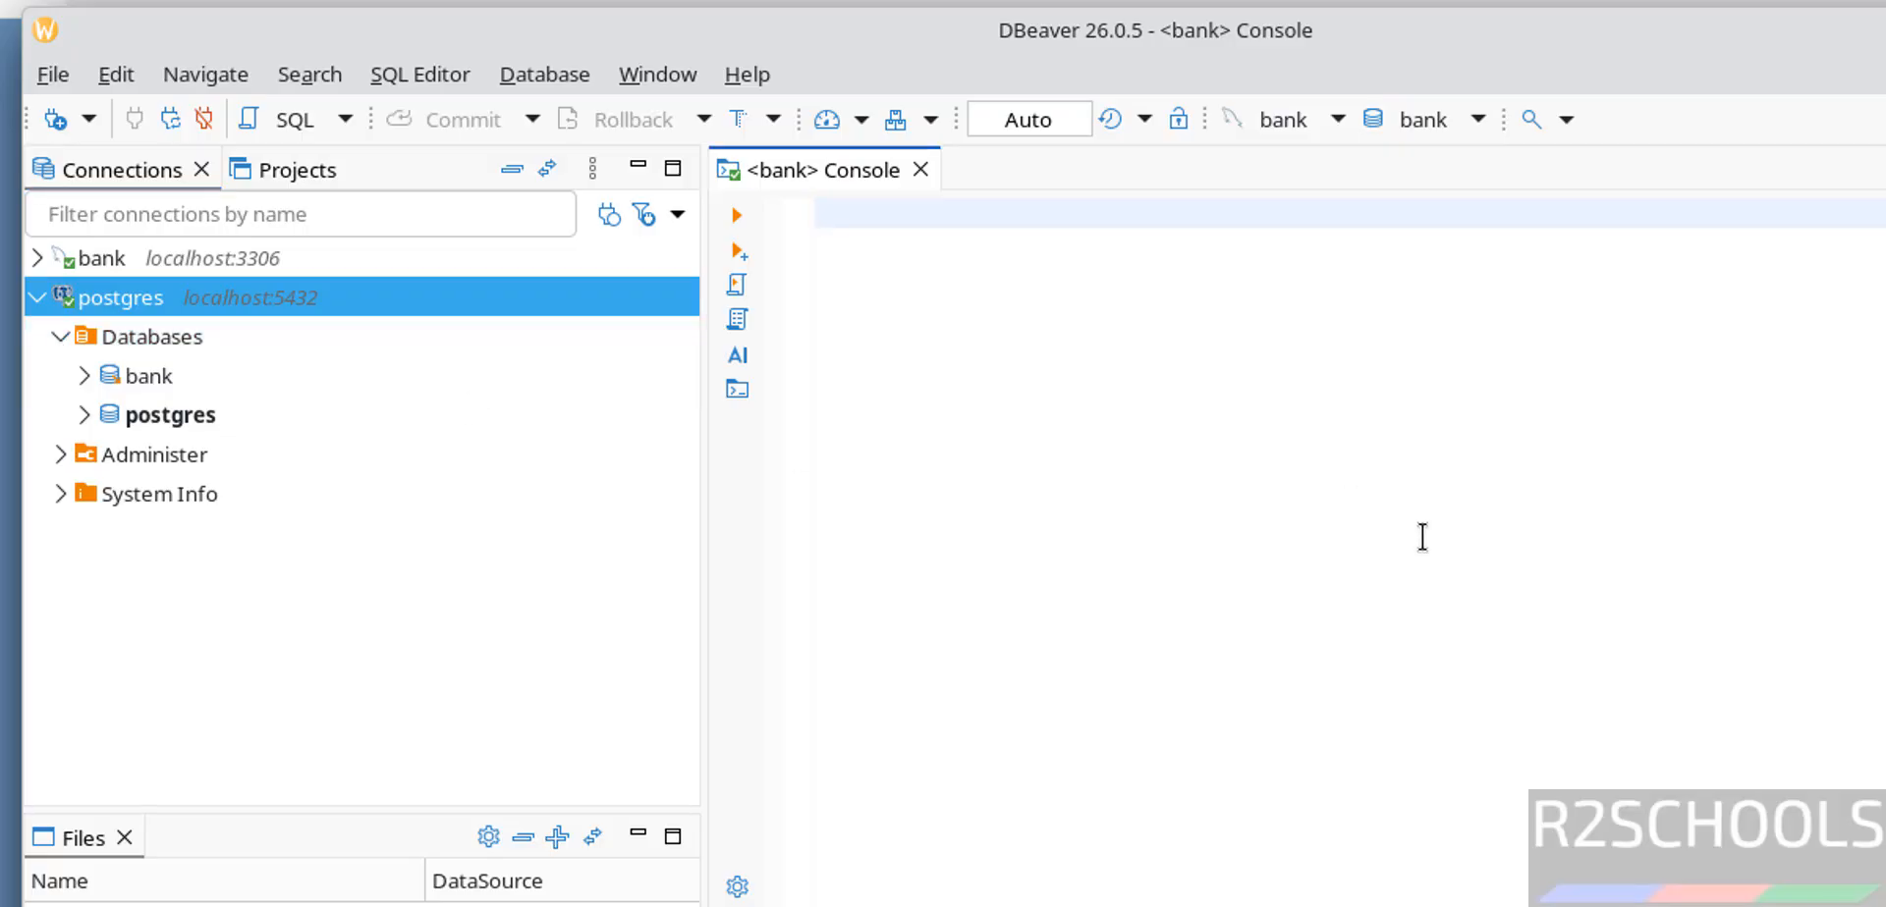